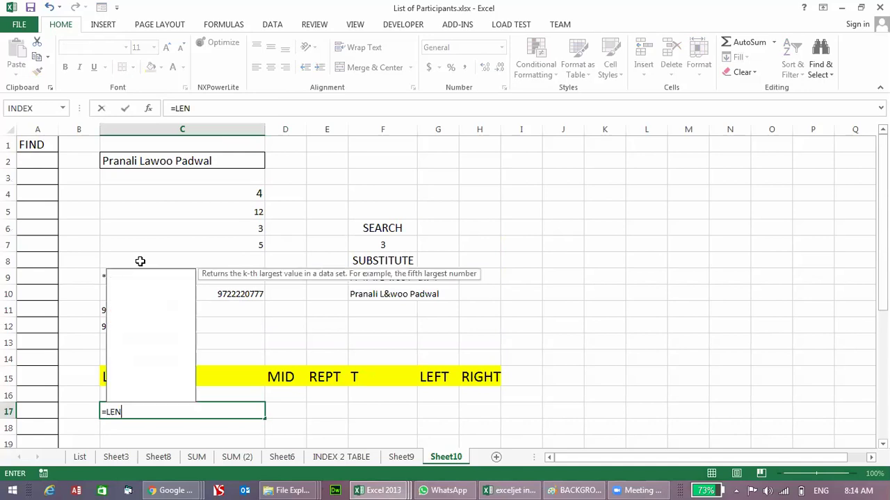
Step: Enter =LEN(C2) in C17 to count the name's characters, giving 20
text(()
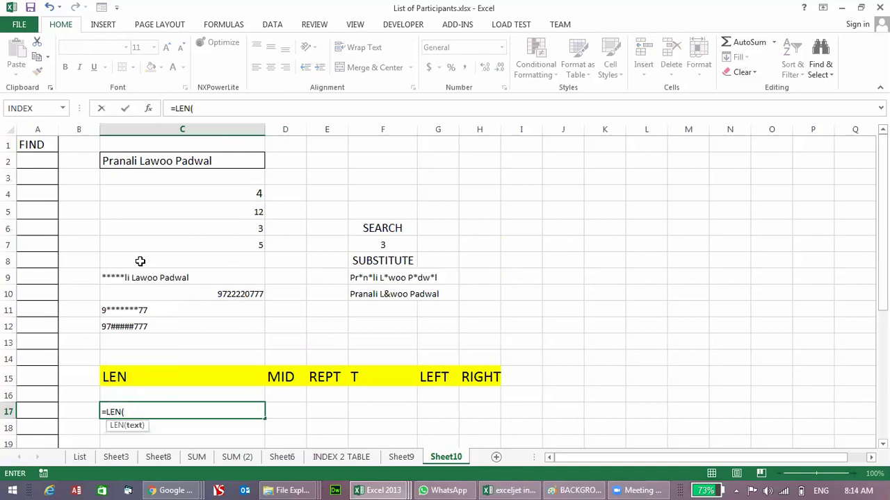
click(173, 162)
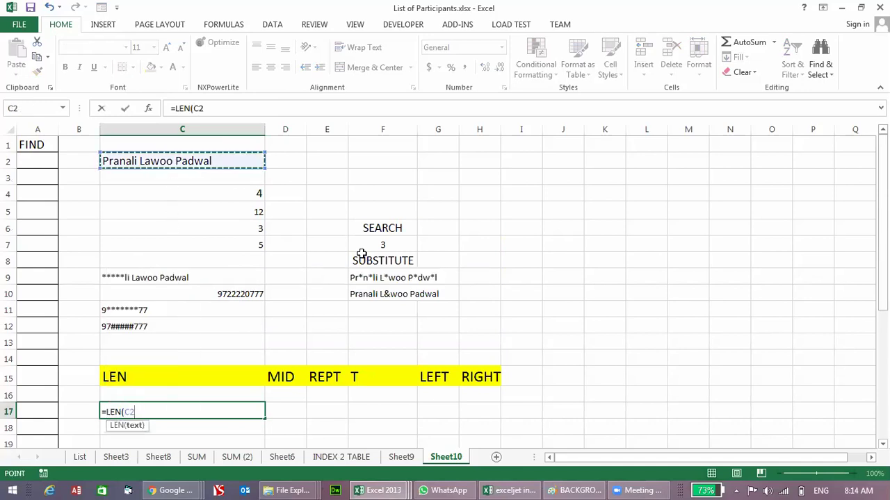
text())
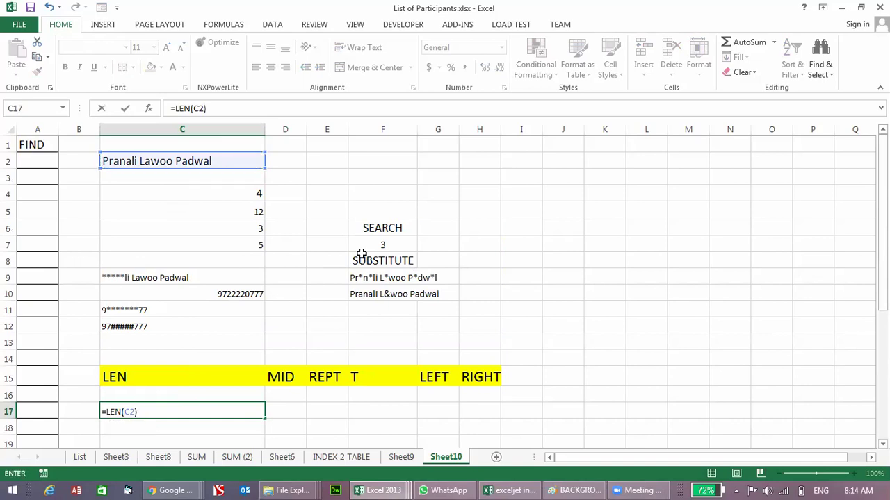
key(Return)
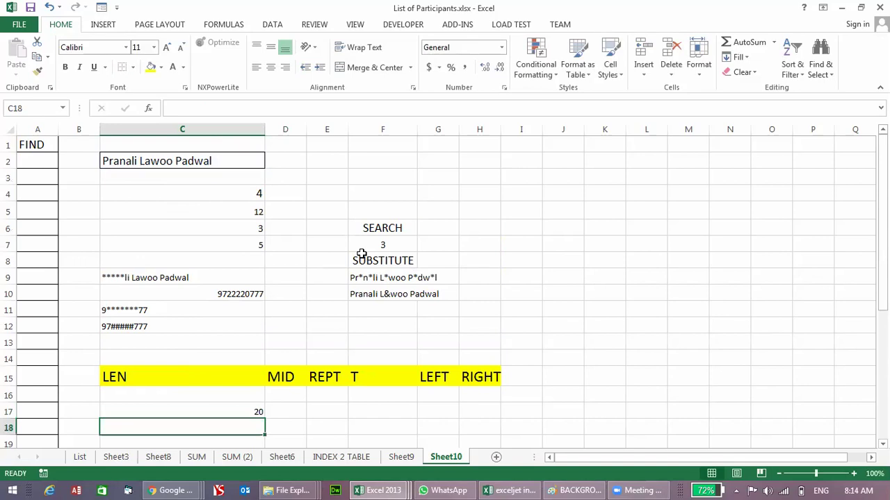
click(179, 161)
click(258, 411)
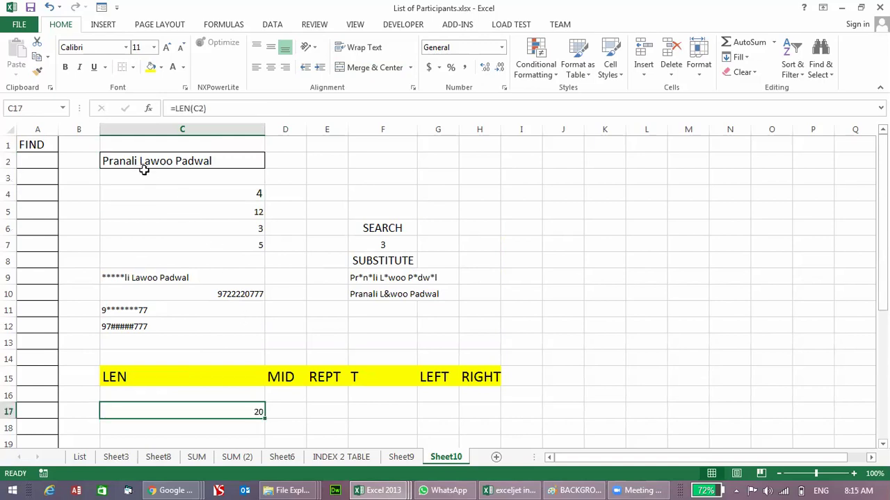
Step: Type 'kapil' in C13 and enter =LEN(C13) in C18, returning 5
key(Up)
key(Up)
key(Up)
key(Up)
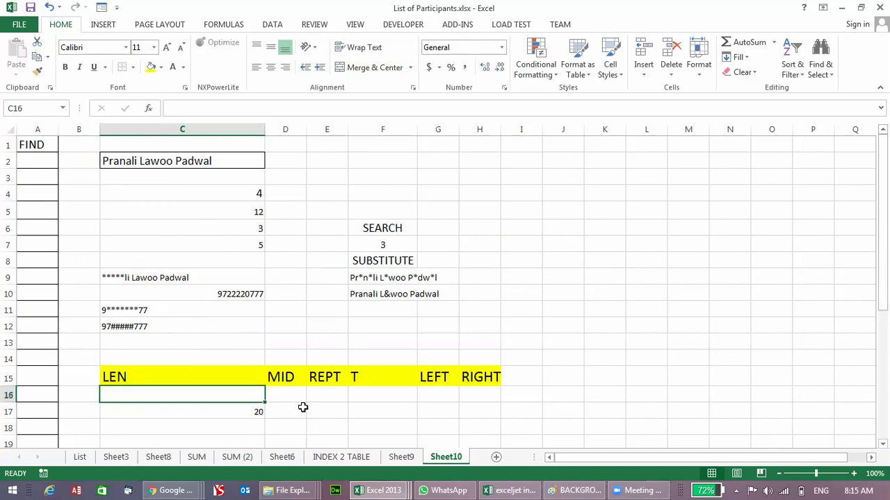
text(ka)
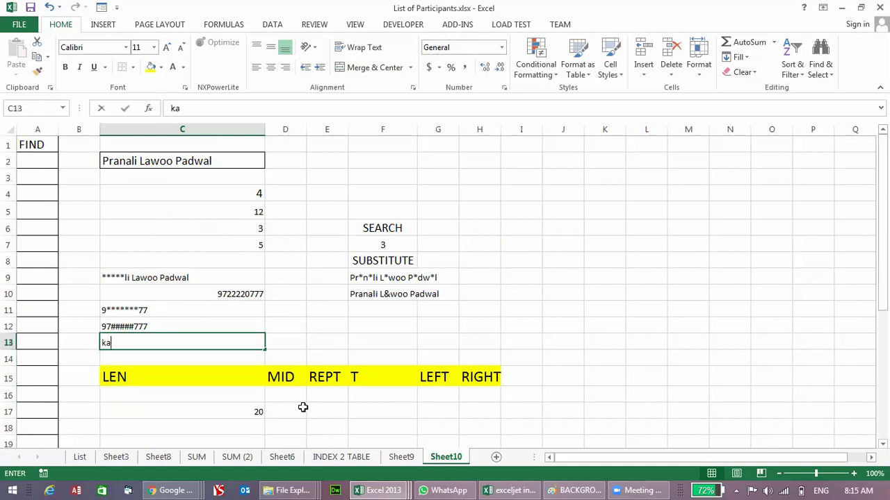
text(pil)
key(Return)
key(Down)
key(Down)
key(Down)
key(Down)
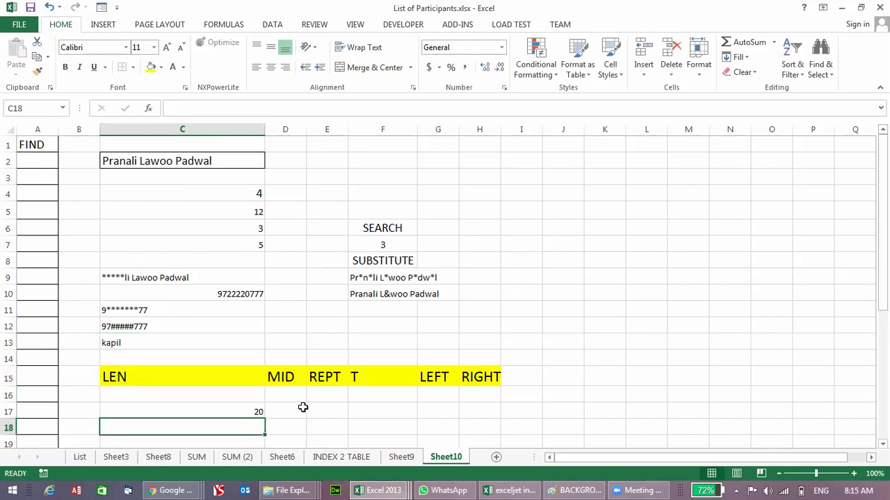
text(=len()
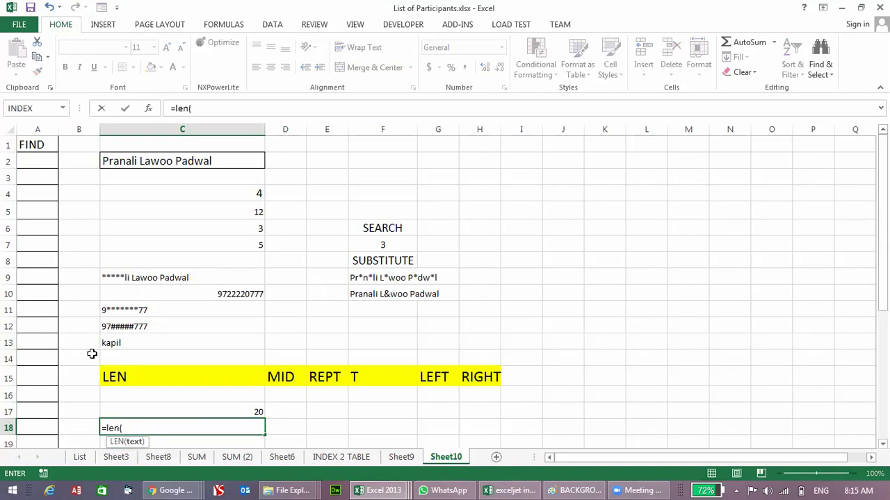
click(113, 342)
text())
key(Return)
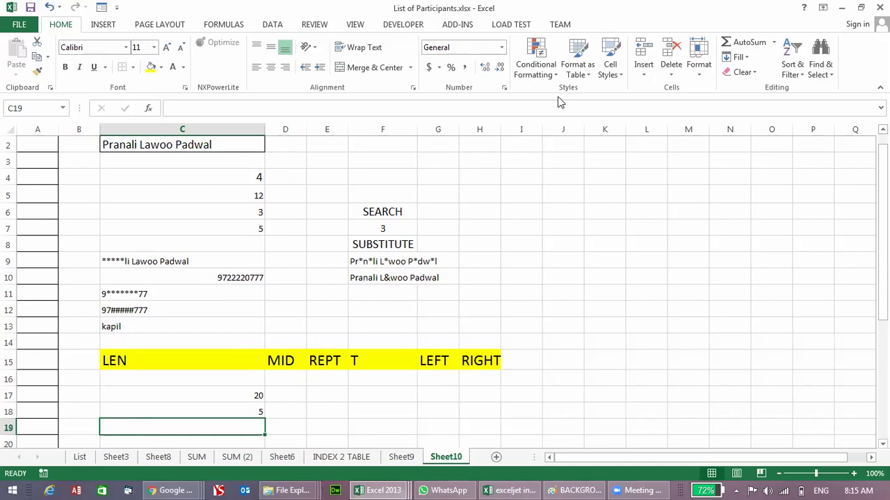
Step: Set C17:C18 to 14-pt font, widen column D and narrow column C
click(255, 400)
drag(254, 400, 255, 410)
click(165, 49)
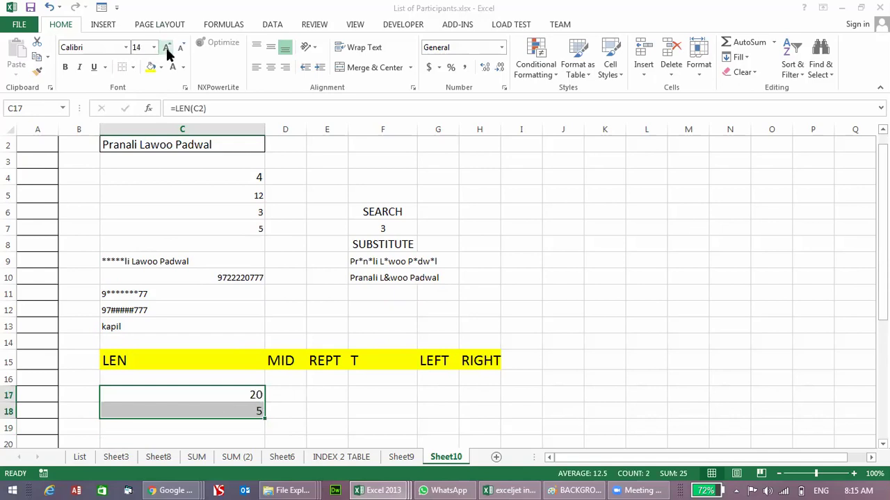
click(290, 393)
drag(306, 130, 495, 132)
drag(264, 132, 180, 143)
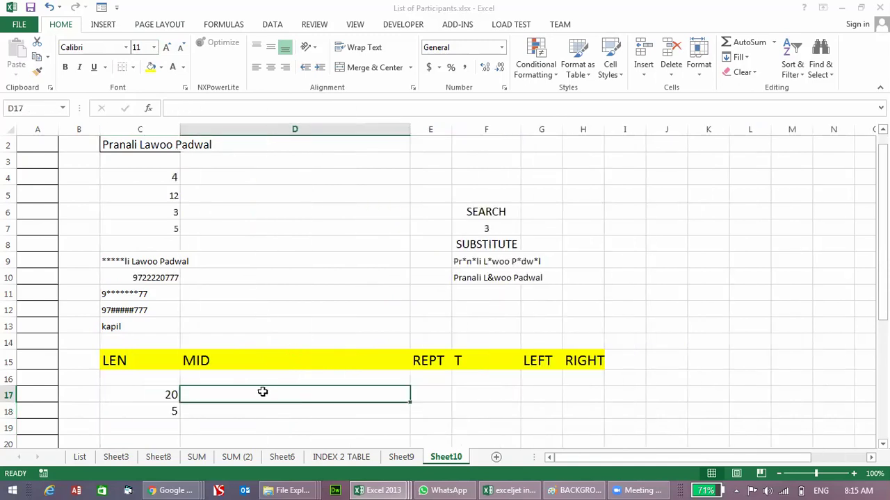
Step: Widen column G and enter =LEFT(C2,4) in G17
text(=mid)
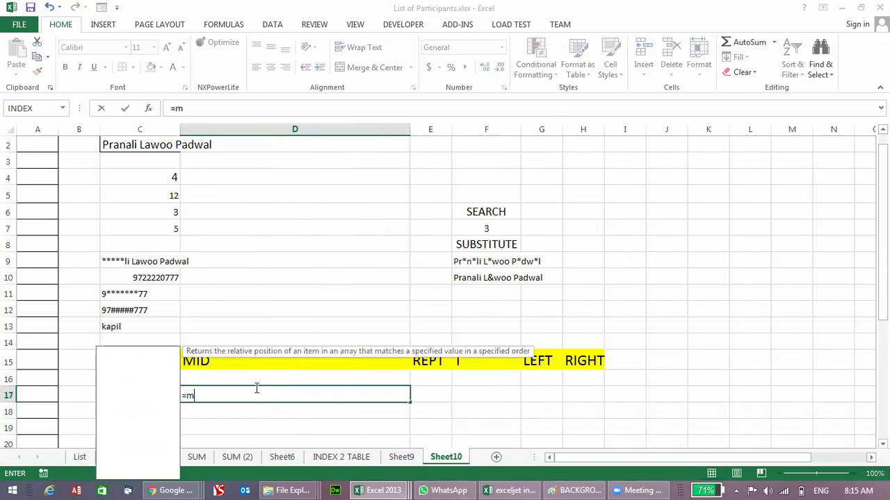
key(Escape)
key(Escape)
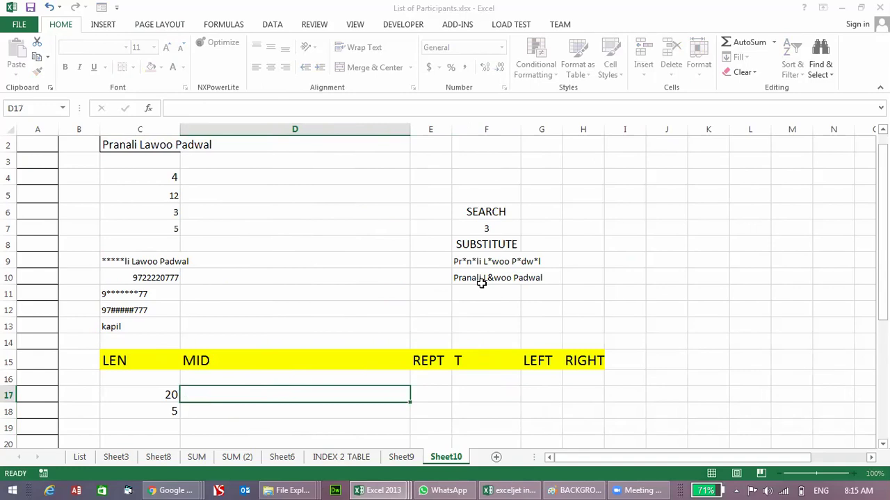
key(Right)
key(Right)
key(Right)
drag(562, 129, 610, 129)
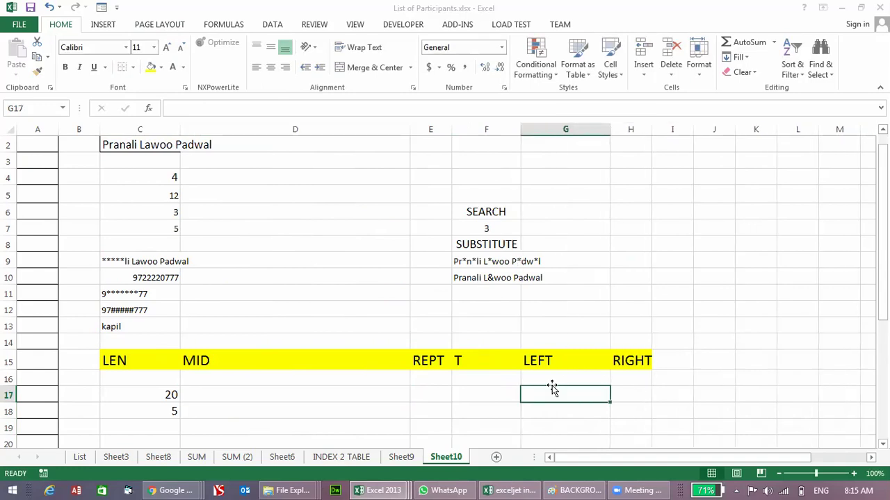
text(=left)
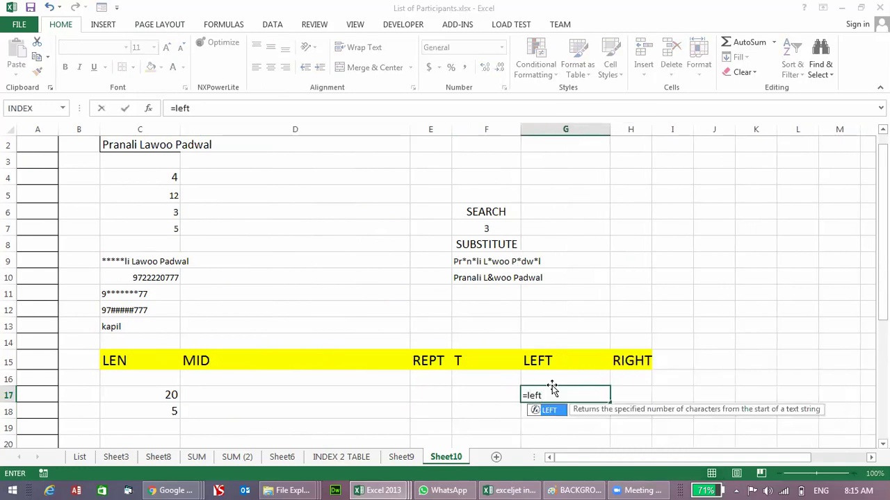
text(()
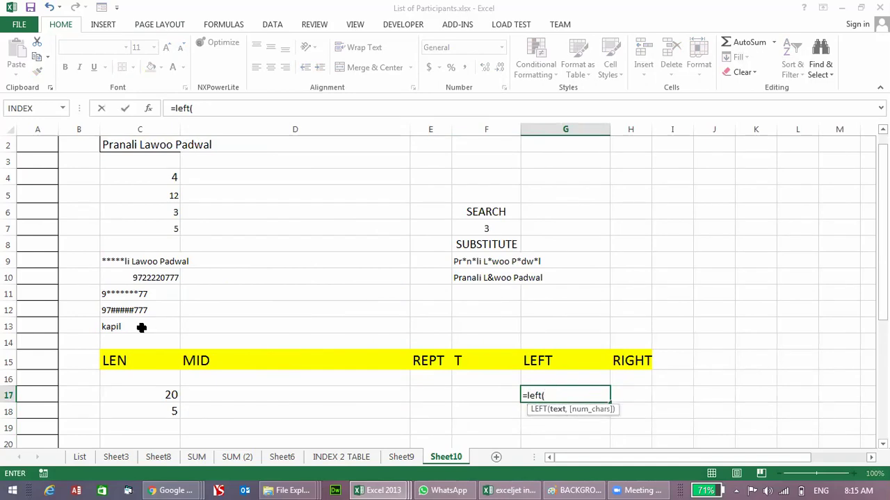
click(144, 145)
text(,)
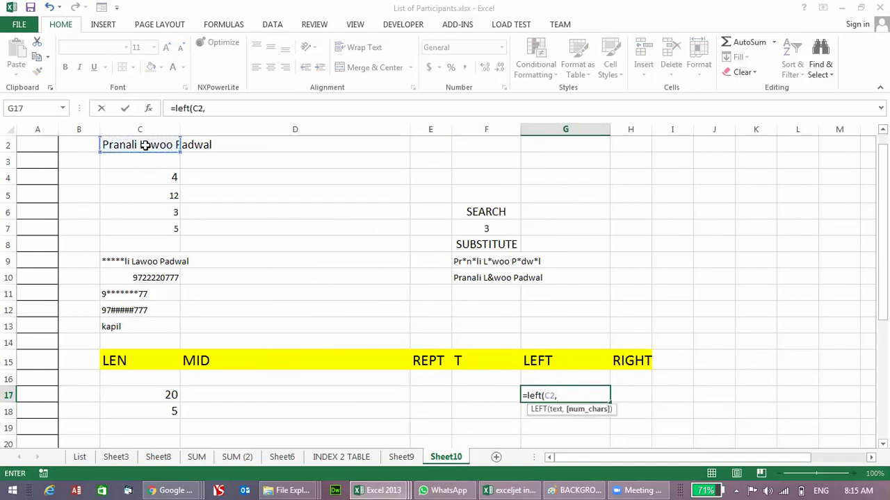
text(4))
key(Return)
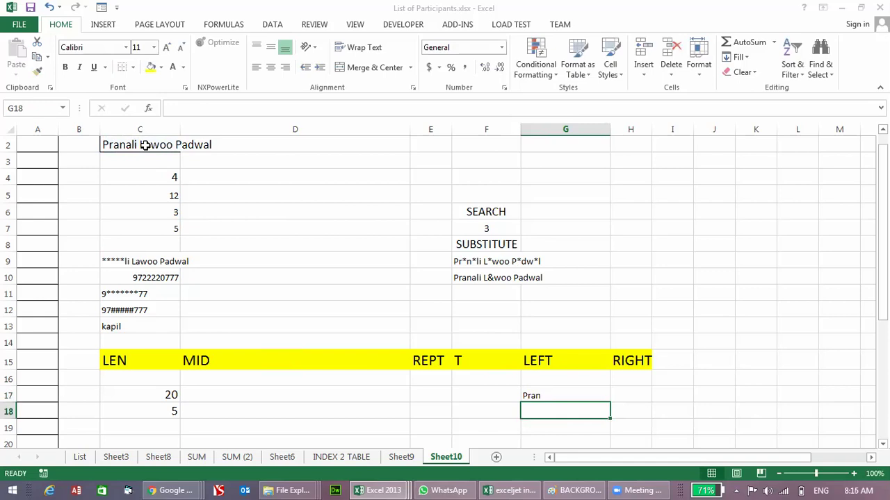
Step: Change G17's formula to =LEFT(C2,3) so it returns 'Pra'
key(Up)
key(F2)
key(Left)
key(Left)
key(Delete)
text(3)
key(Return)
key(Up)
key(F2)
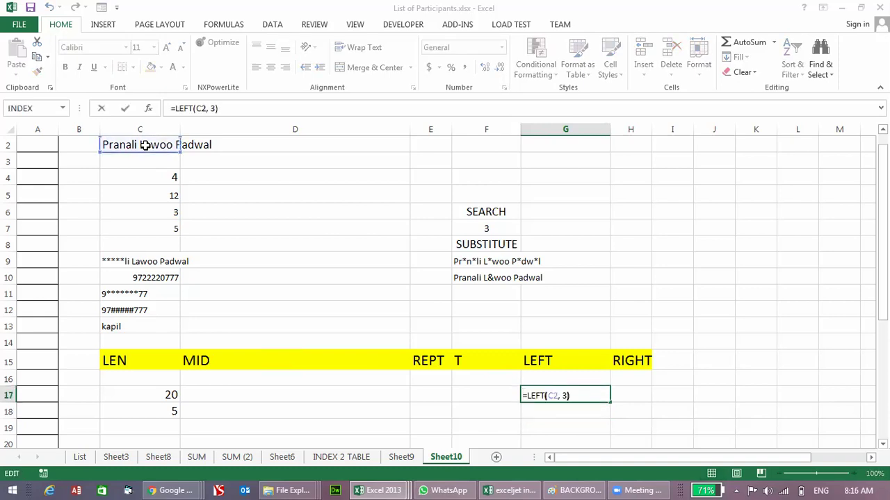
key(Left)
key(Left)
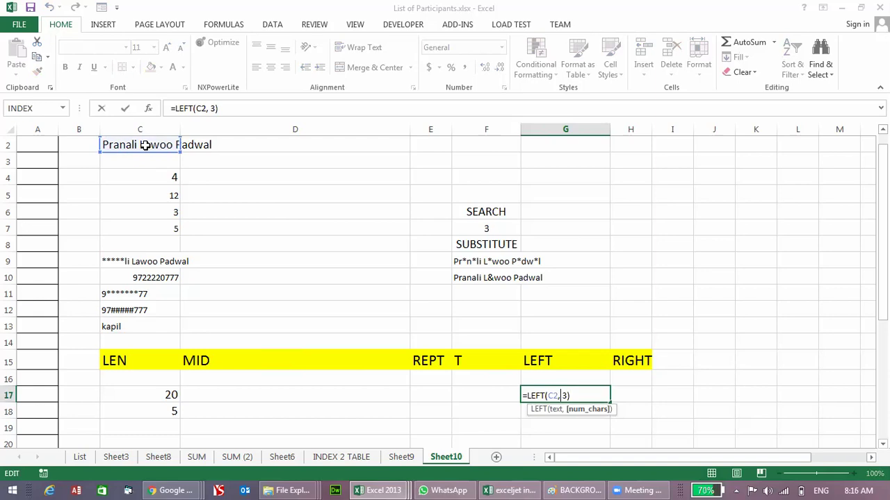
key(Return)
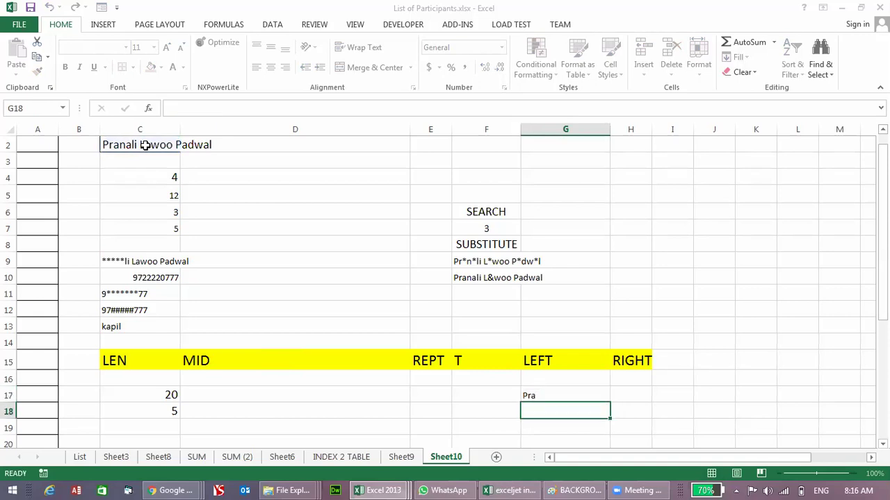
Step: Begin a RIGHT formula in H17
key(Up)
key(Right)
text(=ri)
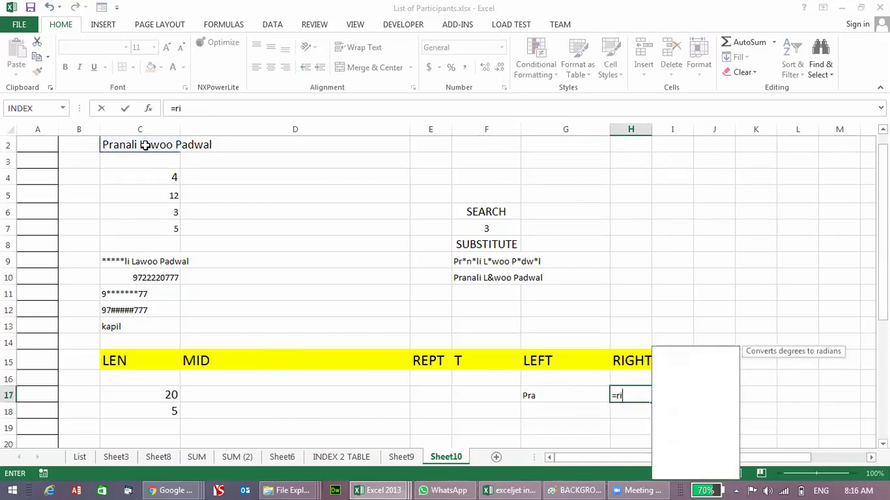
text(ght()
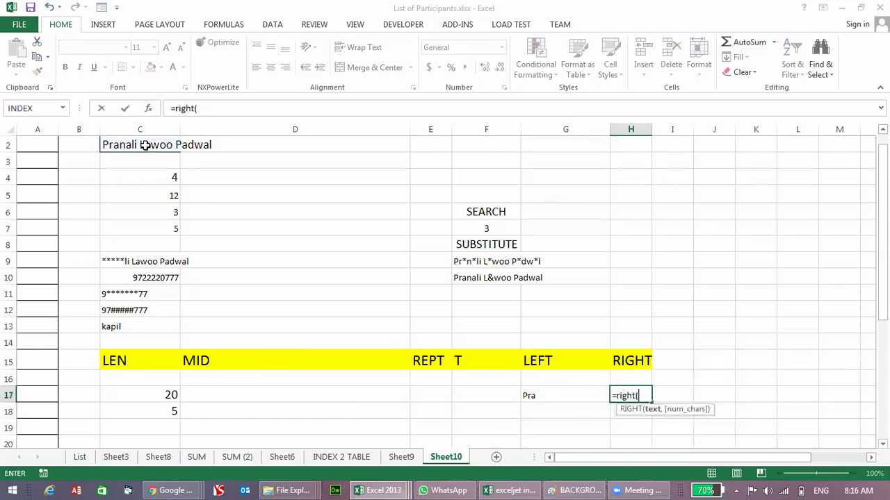
Step: Finish =RIGHT(C2,4) in H17, returning 'dwal', and begin =MID( in D17
click(120, 141)
text(,4)
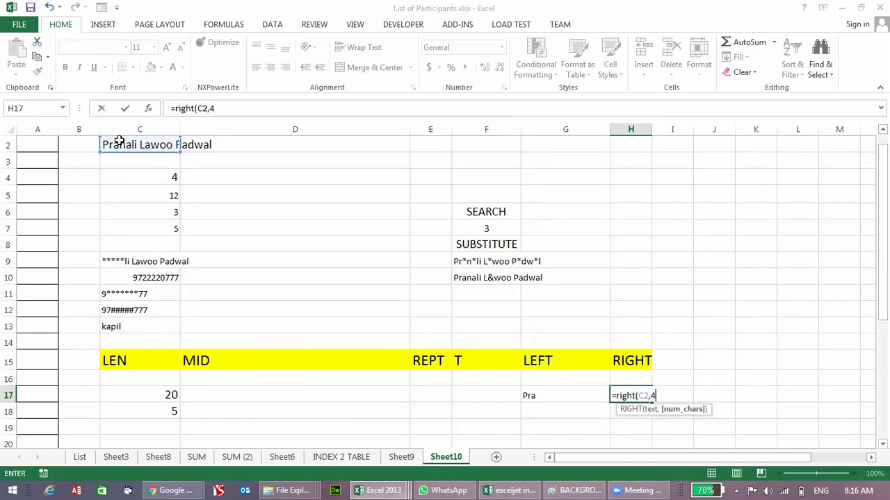
text())
key(Return)
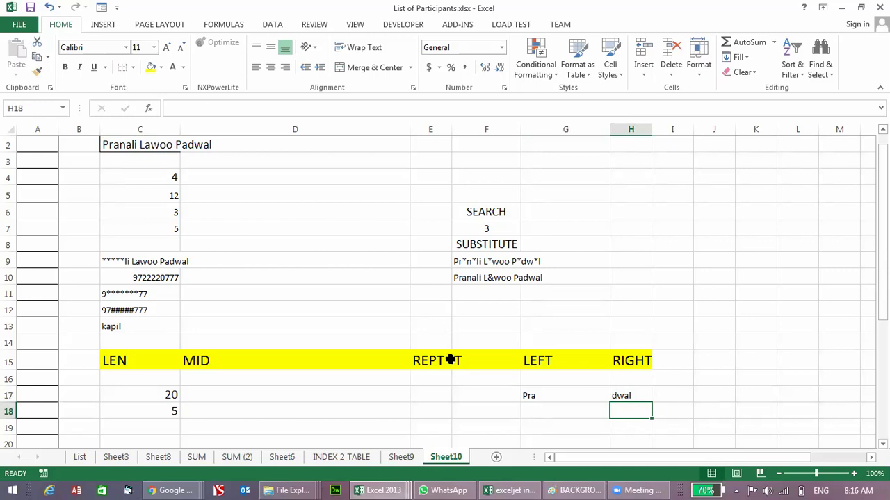
click(311, 393)
text(=mid()
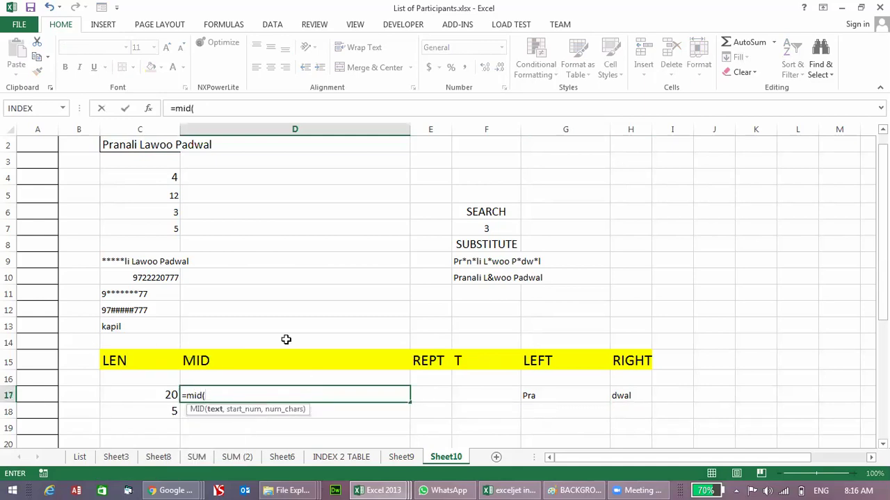
Step: Complete =MID(C2,3,5) in D17, returning 'anali'
click(132, 142)
text(,)
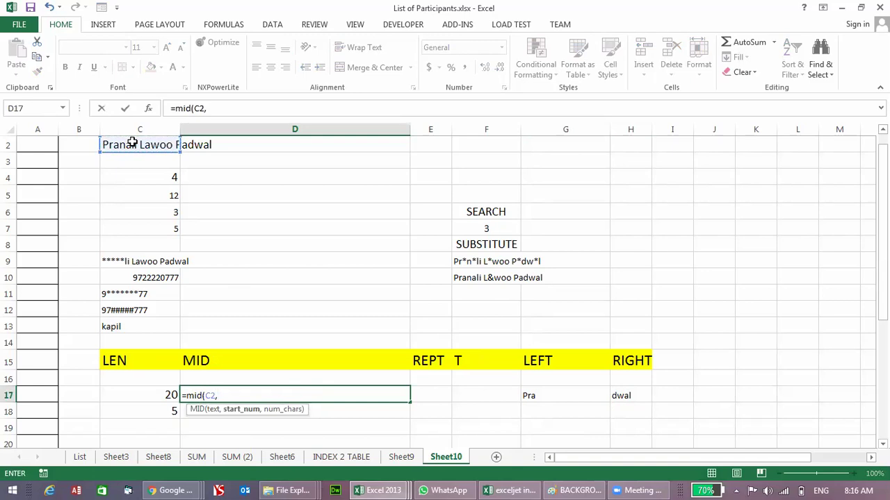
text(3,5)
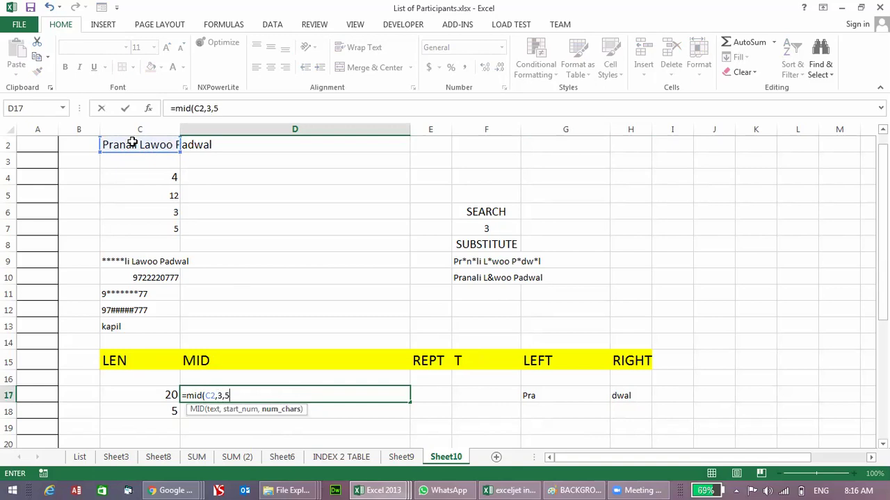
text())
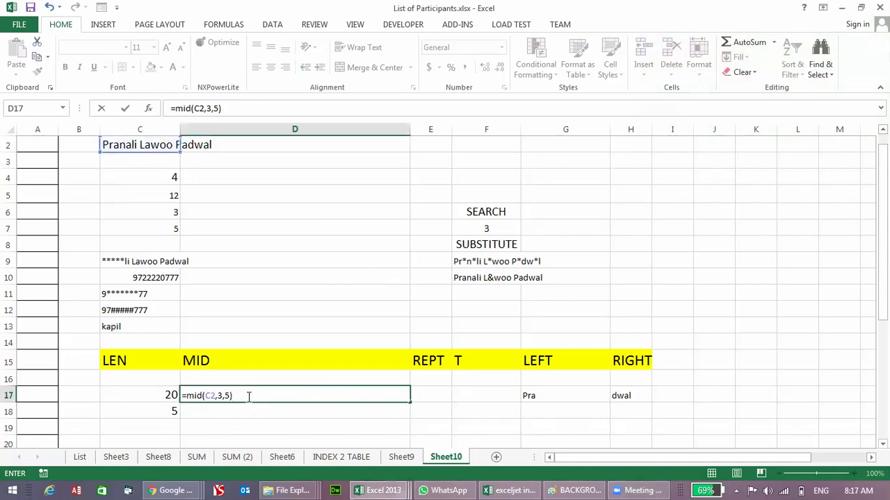
key(Return)
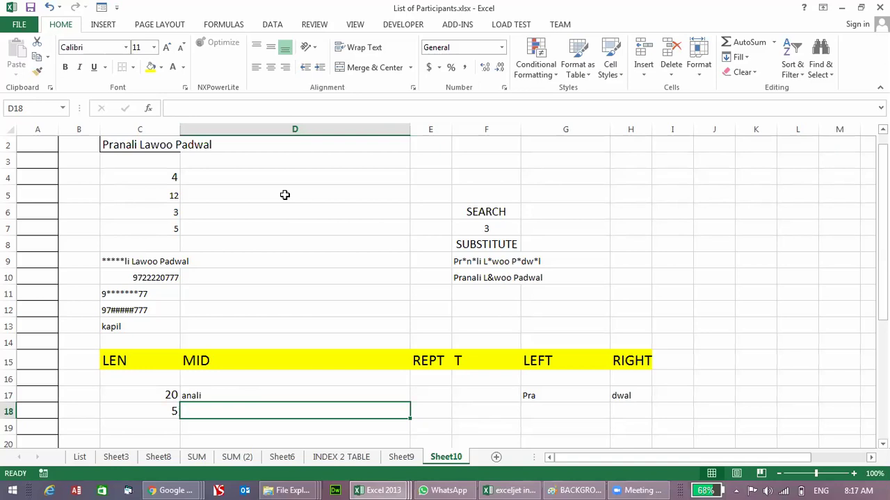
Step: Set the D17, G17 and H17 results to font size 16
click(309, 394)
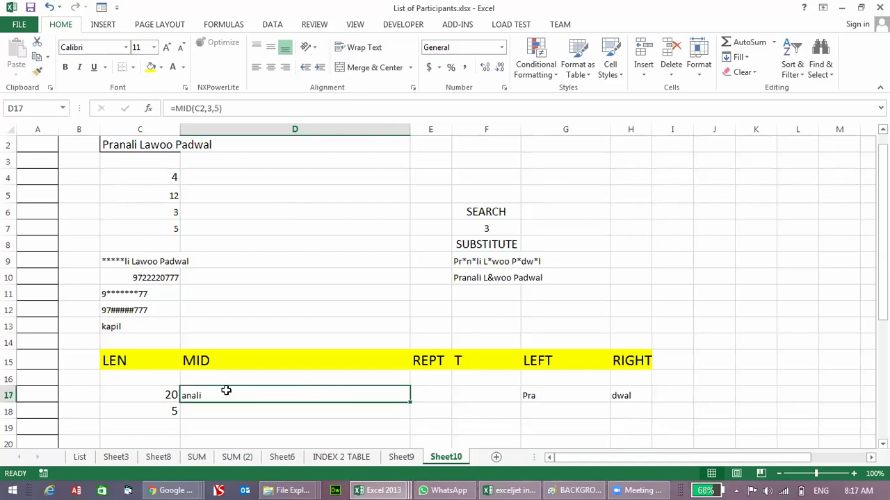
ctrl+click(560, 392)
ctrl+click(625, 392)
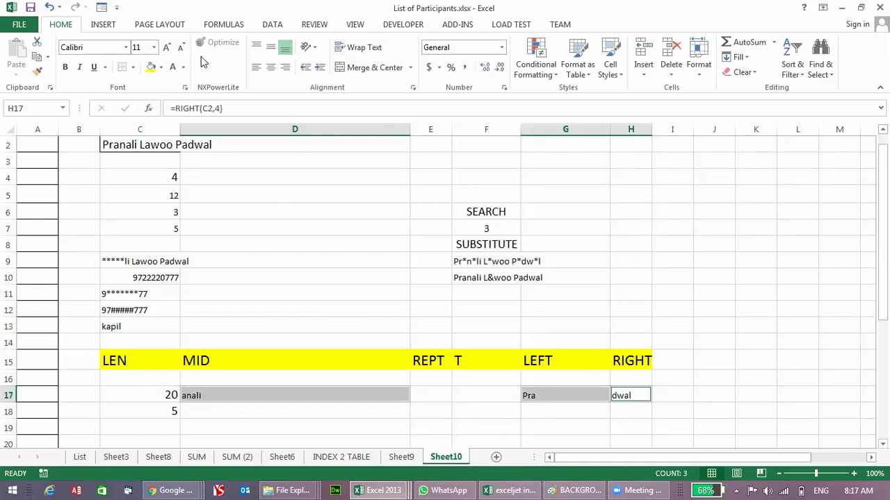
click(166, 46)
click(166, 46)
click(166, 46)
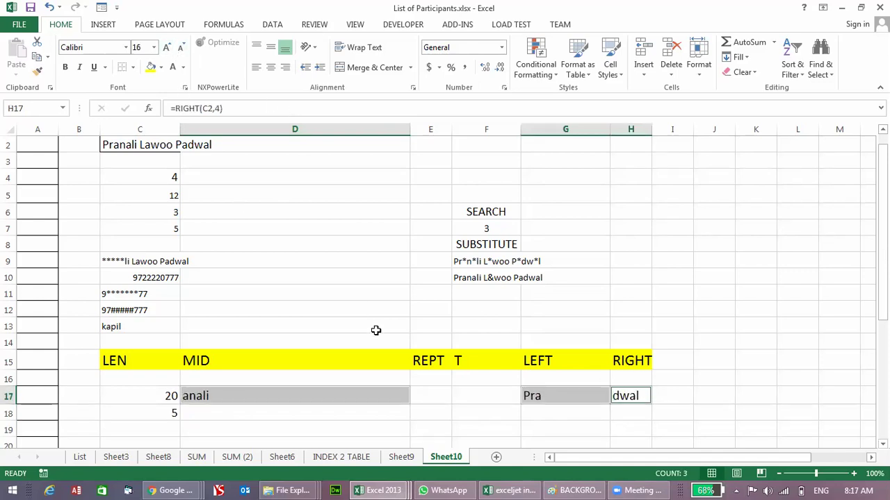
click(425, 395)
Step: Enter 'HEY RAM' in cell D20
scroll(451, 437, down, 2)
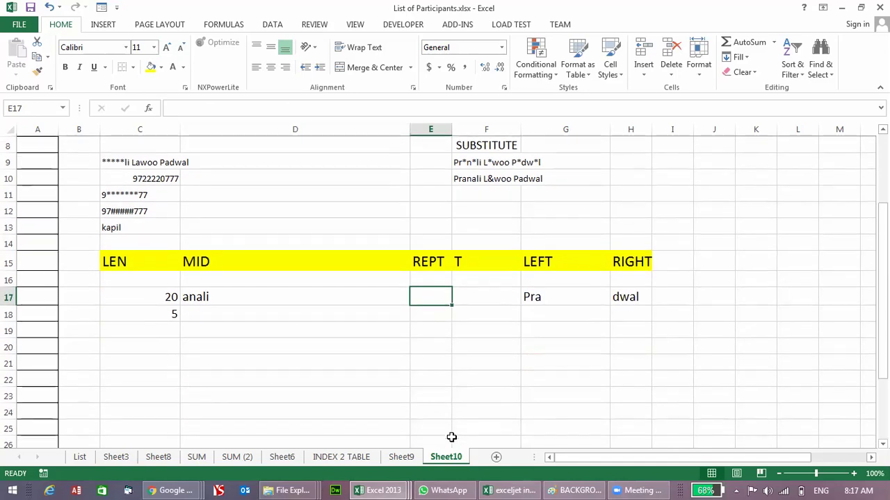
click(250, 345)
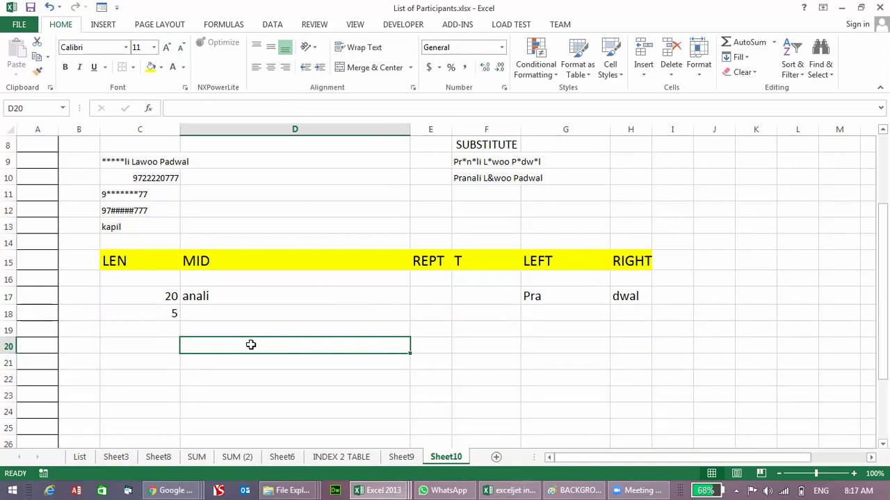
text(HEY RAM)
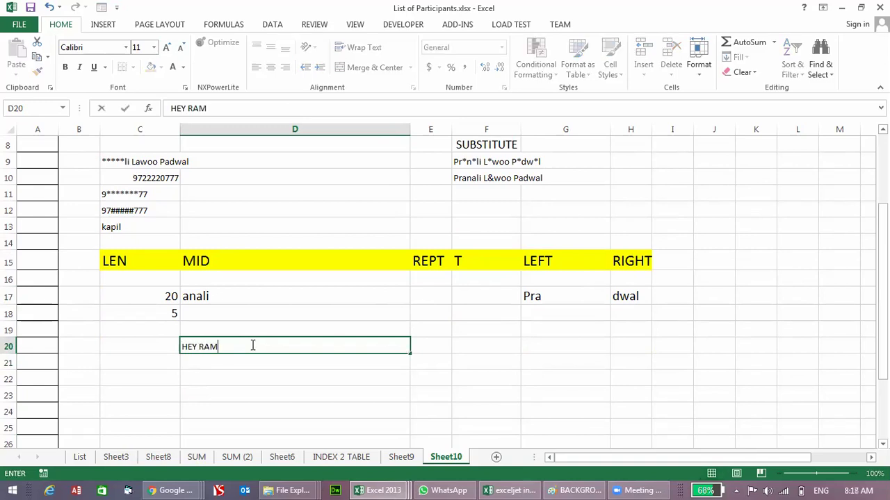
key(Return)
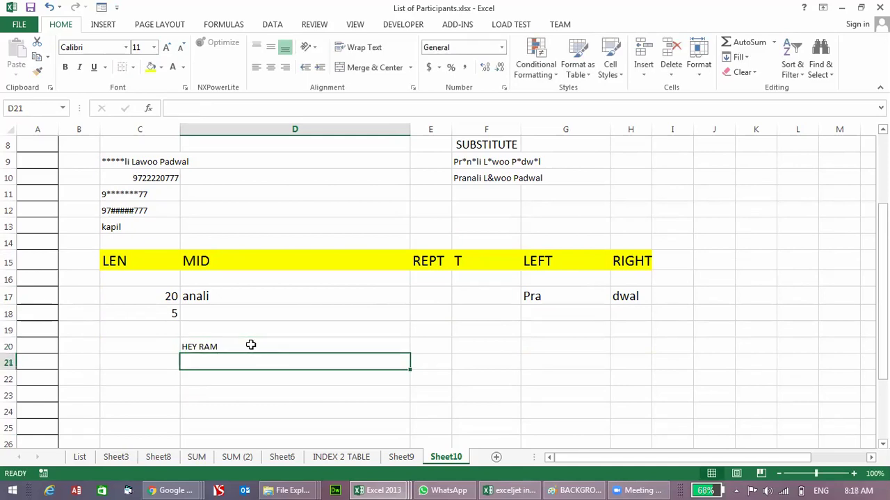
Step: Enter =REPT(D20,50) in D21, add a trailing space to D20, and wrap D21's text
text(=REPT()
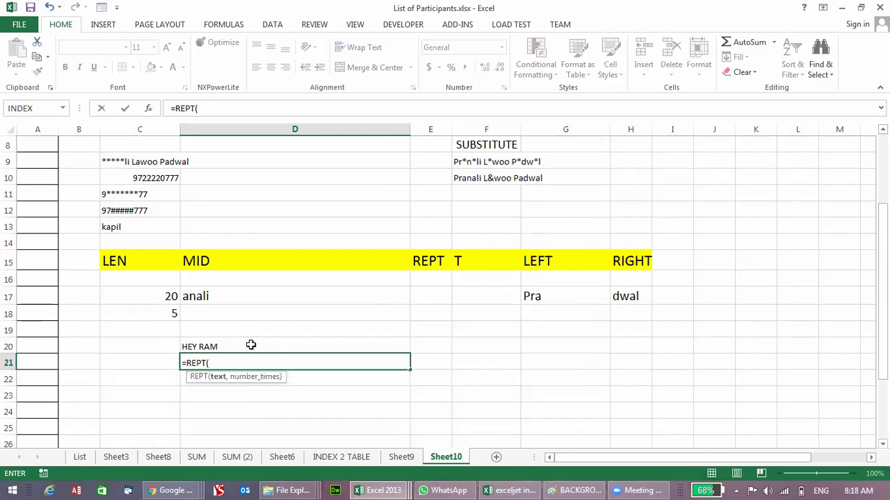
click(212, 348)
text(,50))
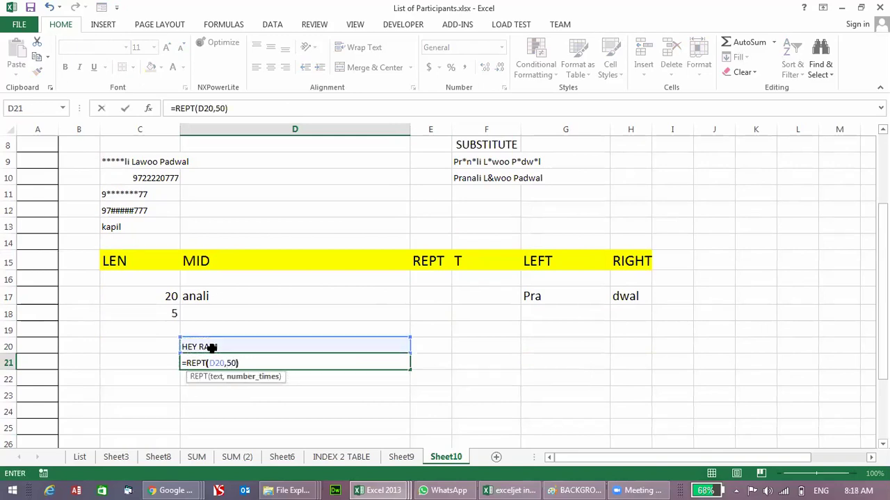
key(Return)
double_click(205, 348)
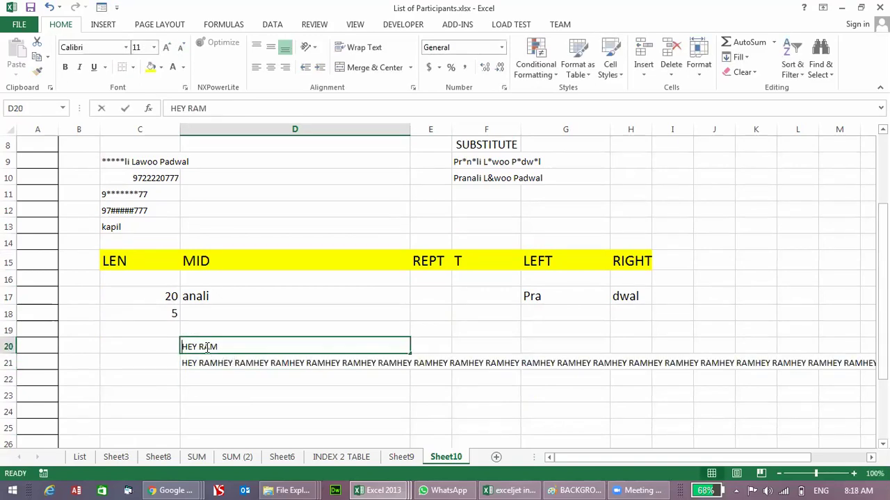
key(Return)
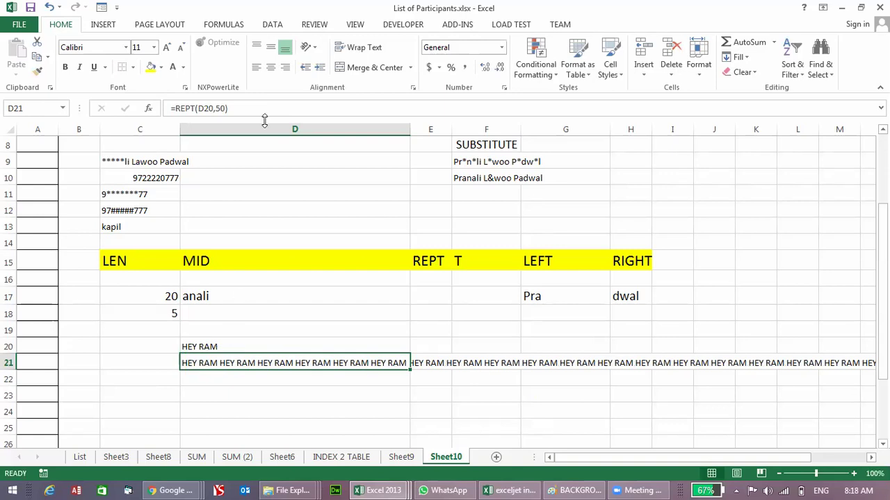
click(360, 50)
Step: Label C20 'REPT' and F20 'T'
scroll(410, 340, down, 1)
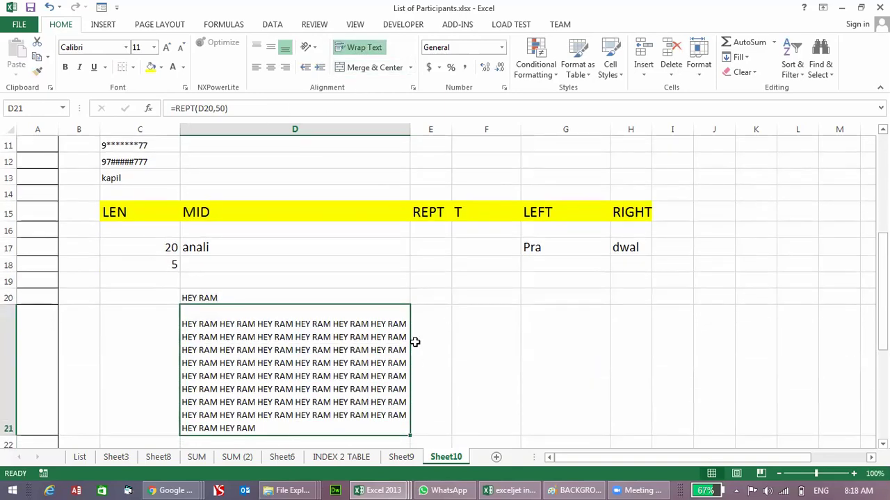
click(163, 299)
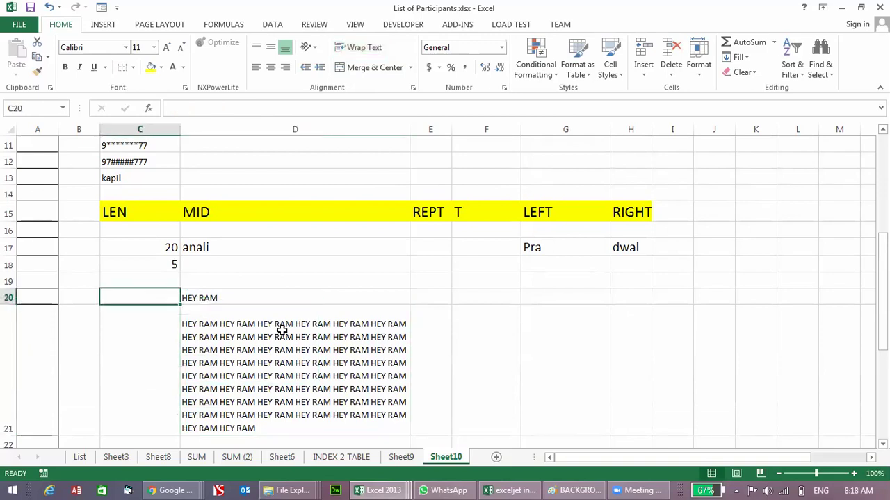
text(REPT)
key(Return)
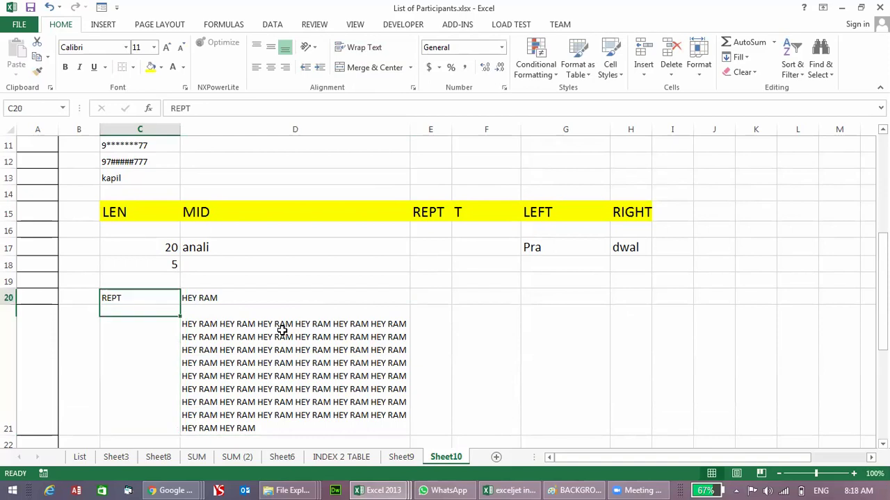
click(281, 330)
scroll(282, 330, down, 1)
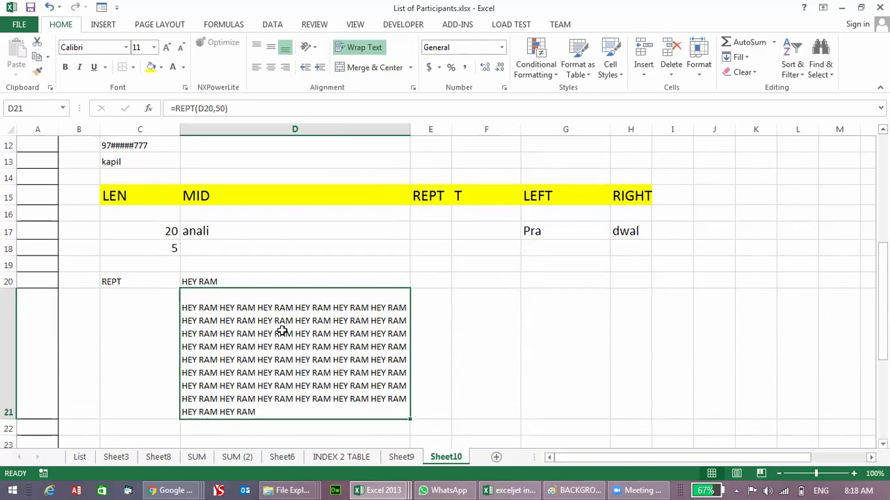
key(Right)
key(Right)
key(Up)
text(T)
key(Return)
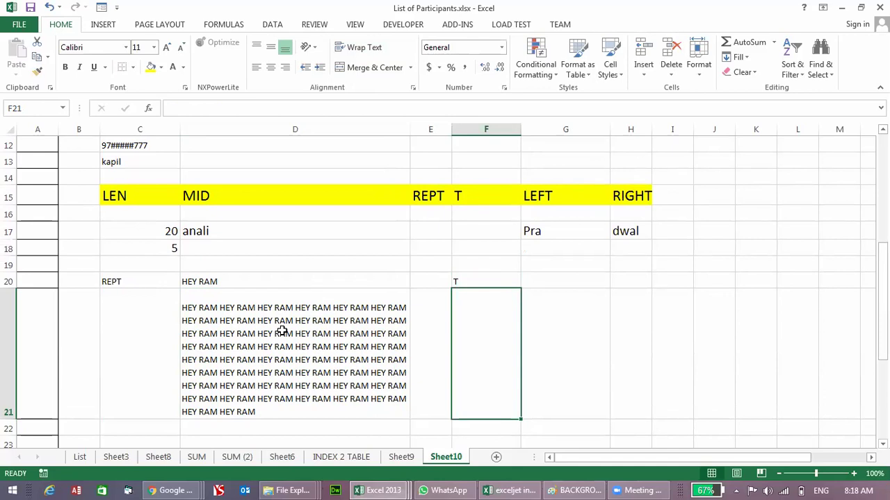
click(64, 59)
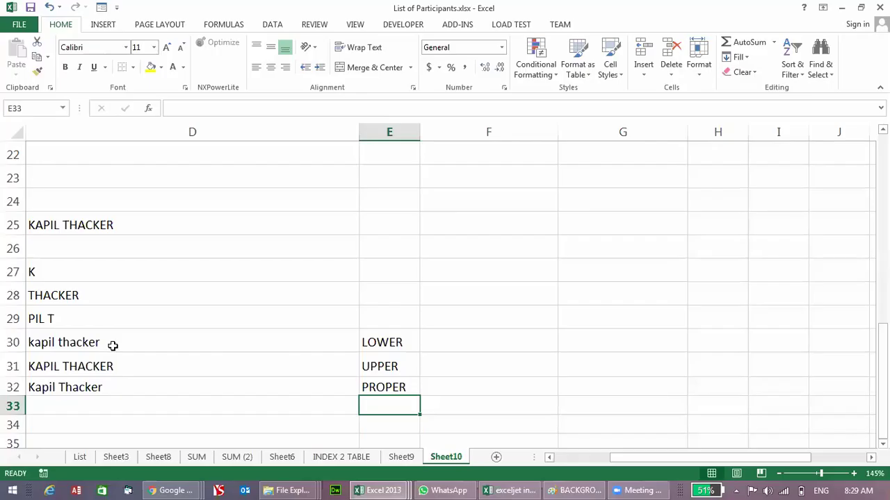
Step: Type the labels LEFT, RIGHT and MID into E27:E29
key(Up)
key(Up)
key(Up)
key(Left)
key(Up)
key(Up)
key(Up)
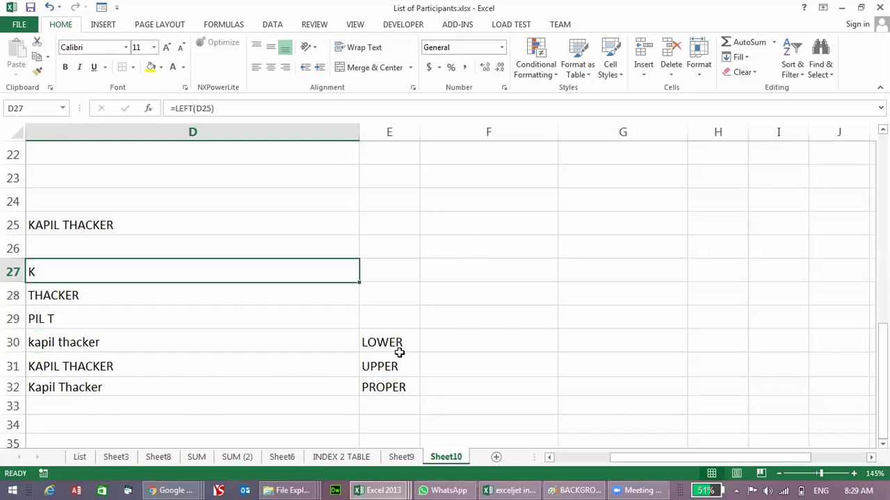
key(Right)
text(LEFT)
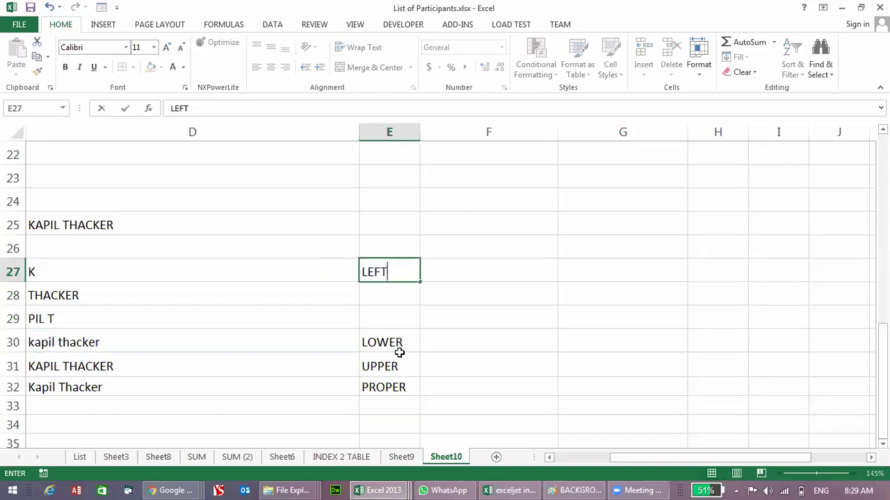
key(Return)
text(RIGHT)
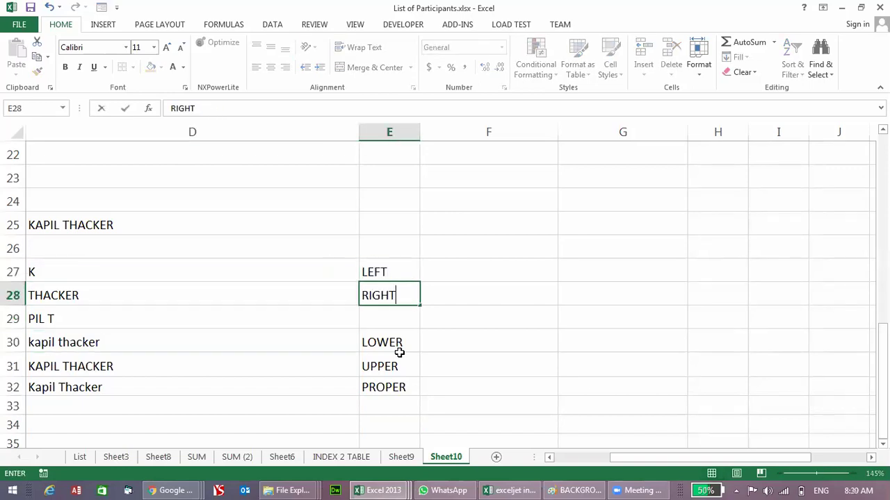
key(Return)
text(MID)
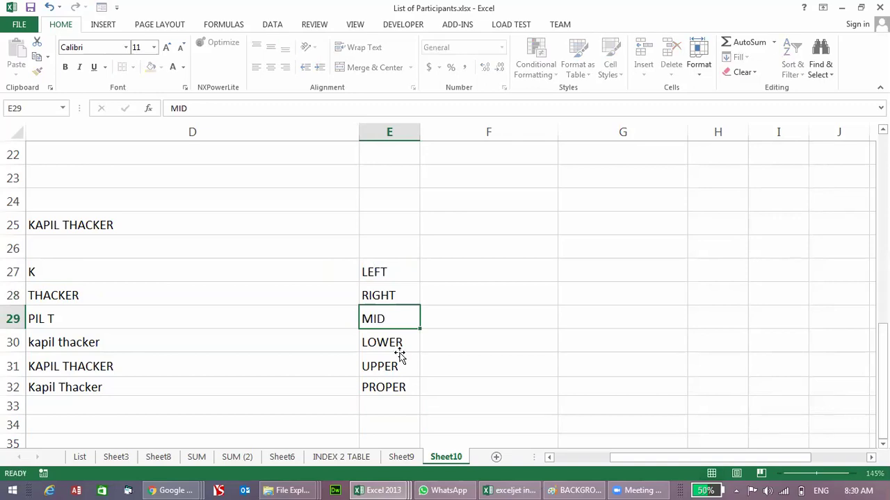
key(Down)
key(Down)
key(Down)
Step: Review the LEFT, RIGHT, MID, LOWER, UPPER and PROPER formulas in D27:D32
key(Up)
key(Up)
key(Up)
key(Up)
key(Up)
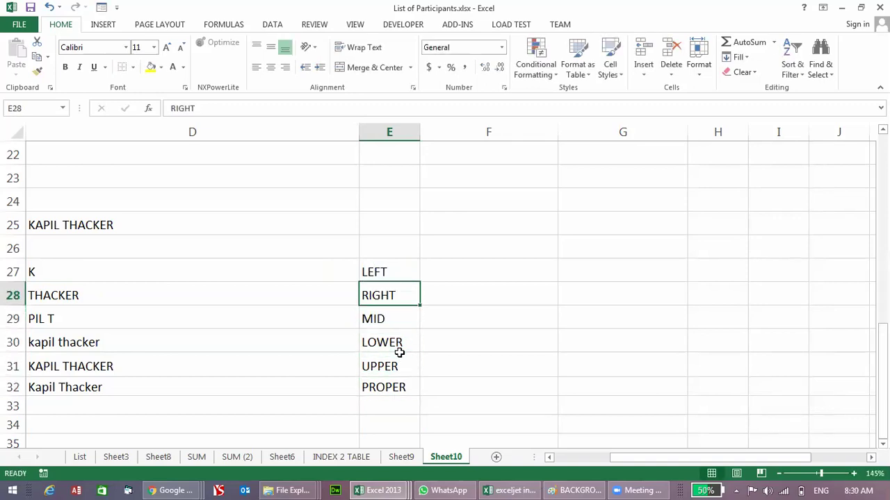
key(Left)
key(Left)
key(Right)
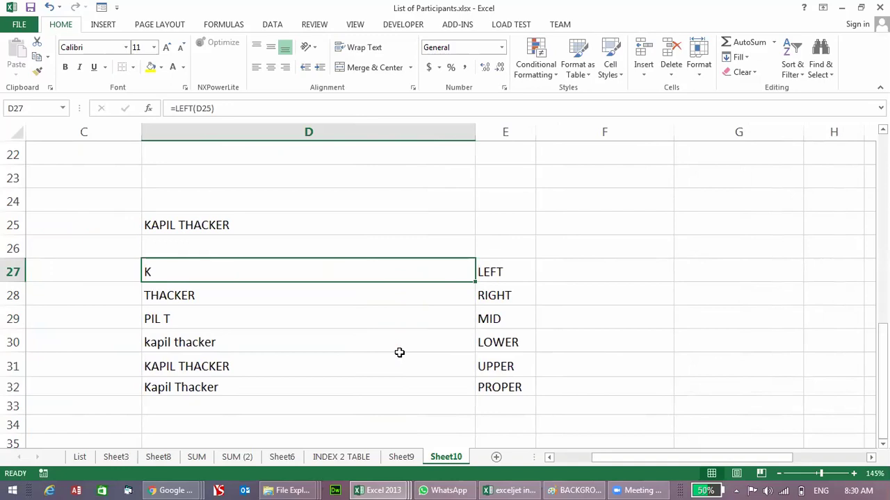
key(Down)
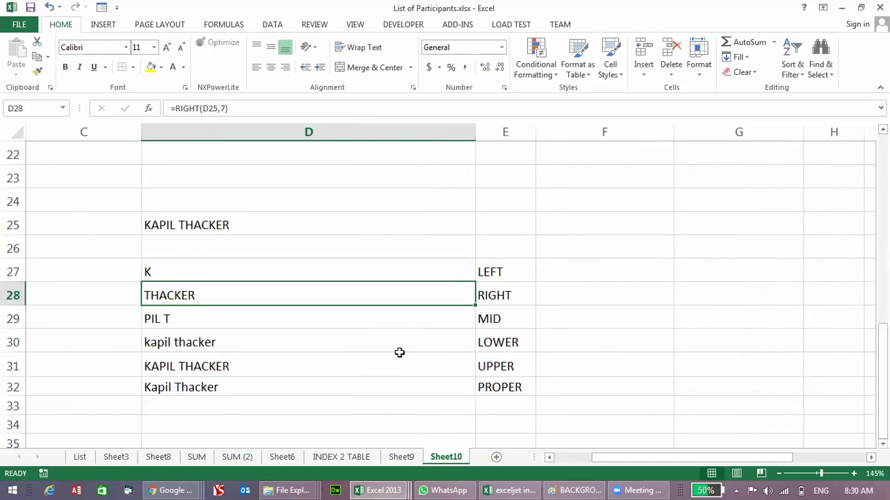
key(Down)
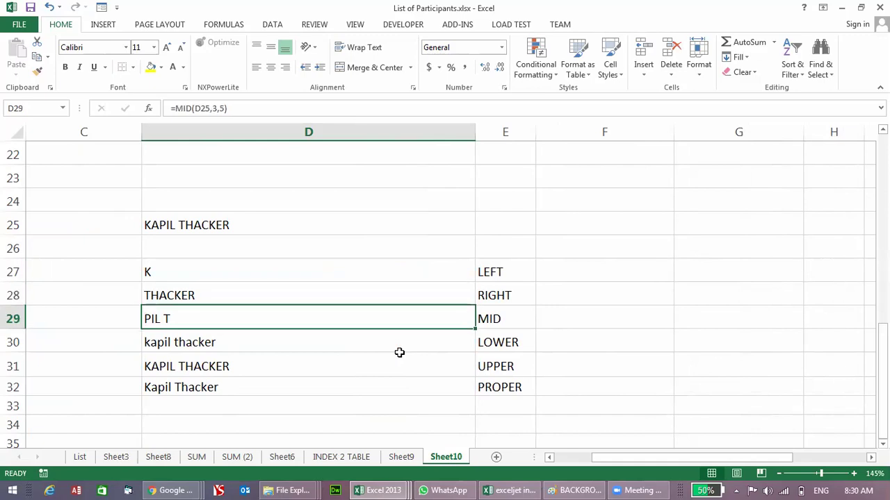
key(Down)
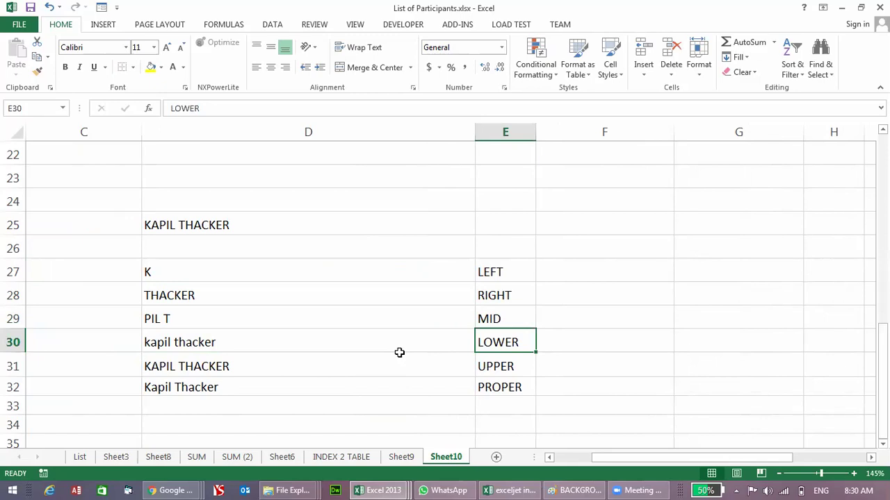
key(F2)
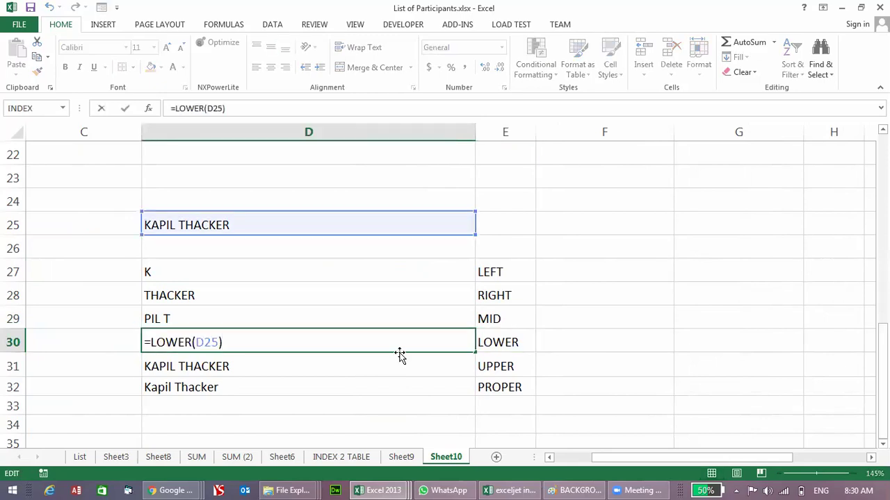
key(Return)
key(F2)
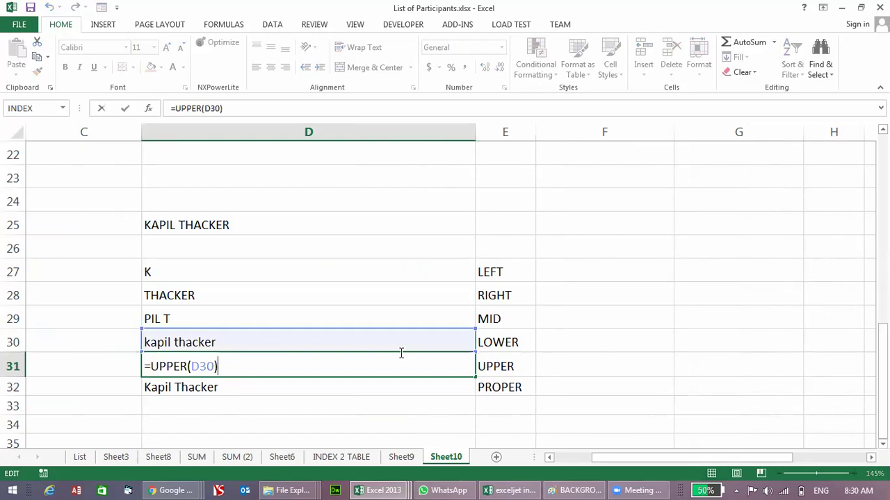
key(Return)
key(F2)
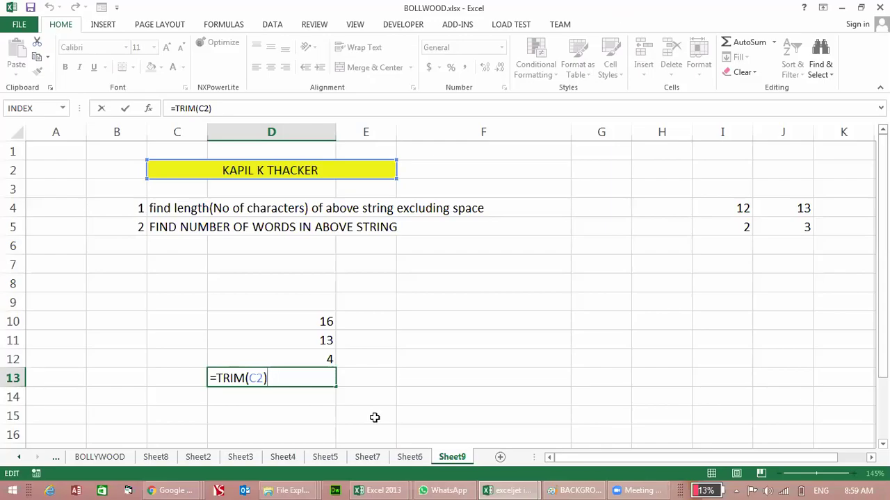
Step: Commit =TRIM(C2) in D13, then wrap it as =LEN(TRIM(C2))
key(ctrl+Return)
key(Up)
key(Up)
key(Up)
key(Up)
key(Up)
key(Up)
key(Up)
key(Up)
key(Up)
key(Up)
key(Up)
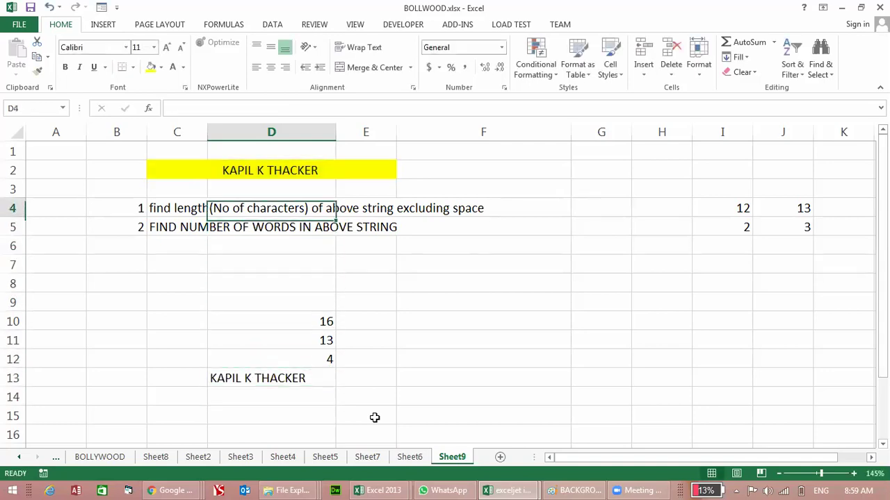
key(Down)
key(Down)
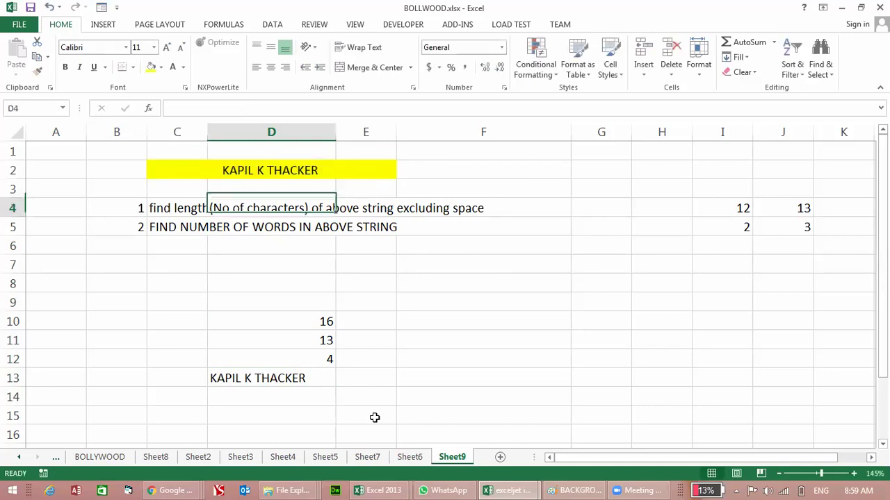
key(Down)
key(Down)
key(Down)
key(Down)
key(Down)
key(Down)
key(Down)
key(Down)
key(Down)
key(Down)
key(Down)
key(Up)
key(Up)
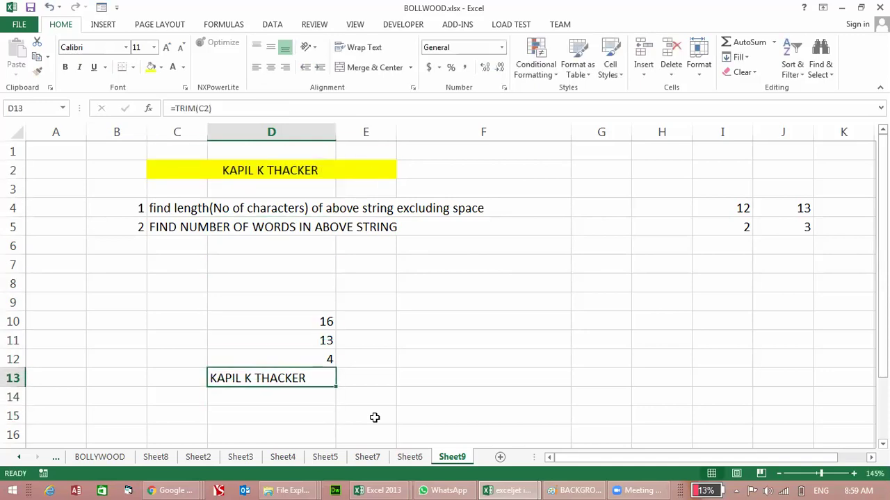
key(F2)
key(Home)
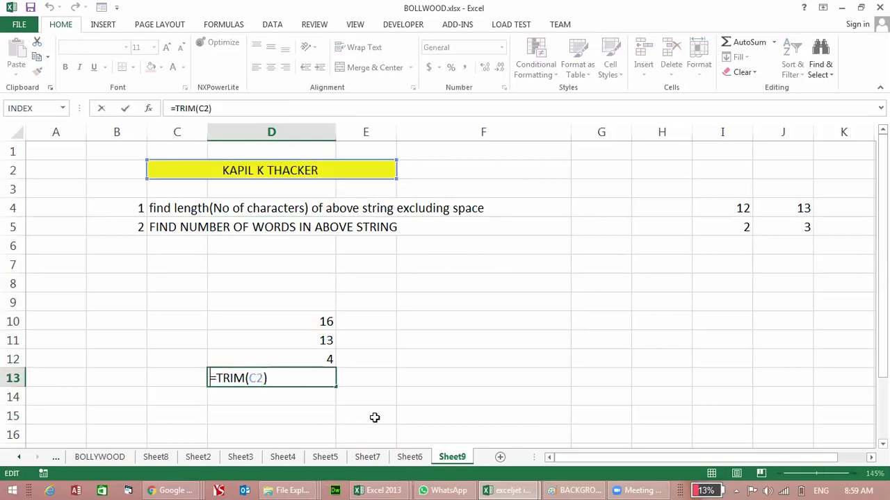
text(LEN()
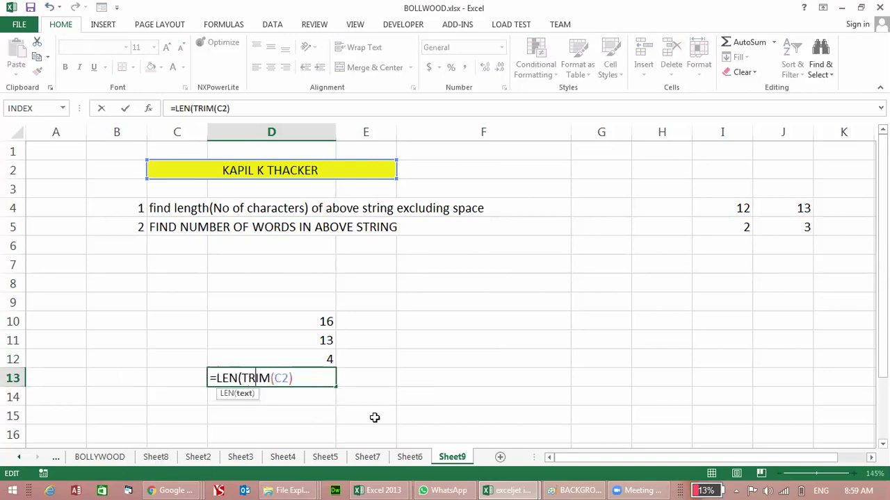
key(End)
text())
key(Return)
Step: Append -LEN(SUBSTITUTE(C2," ",""))+1 to D13's formula, giving a word count of 3
key(Up)
key(Up)
key(Up)
key(Up)
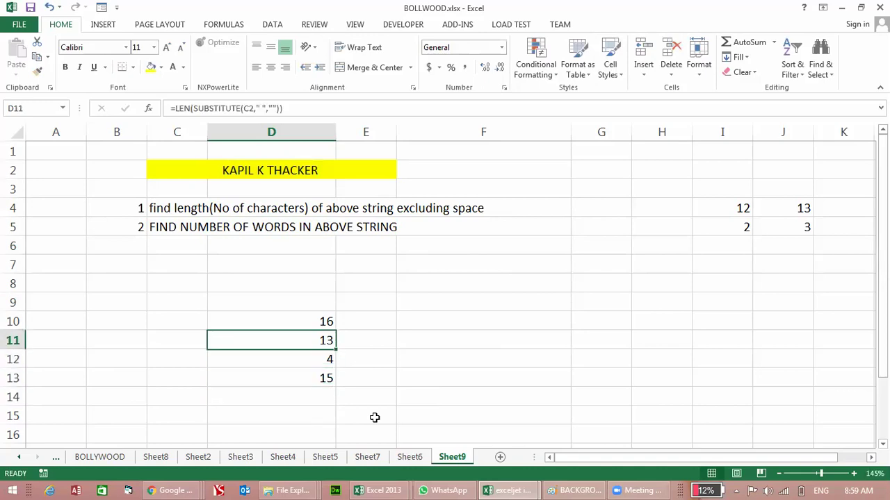
key(F2)
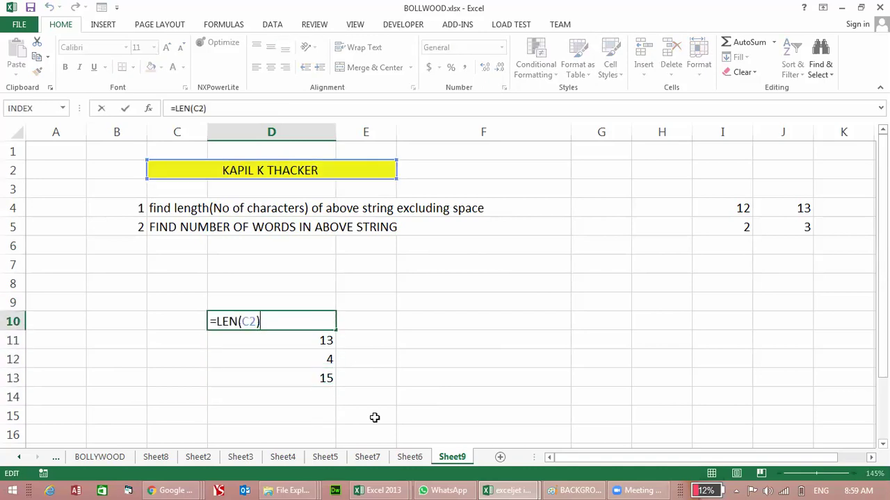
key(Return)
key(Down)
key(Down)
key(Down)
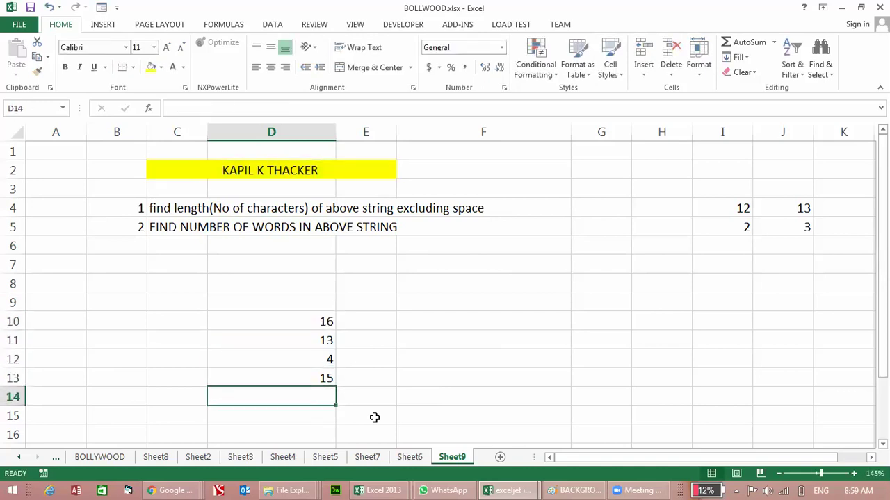
key(Up)
key(F2)
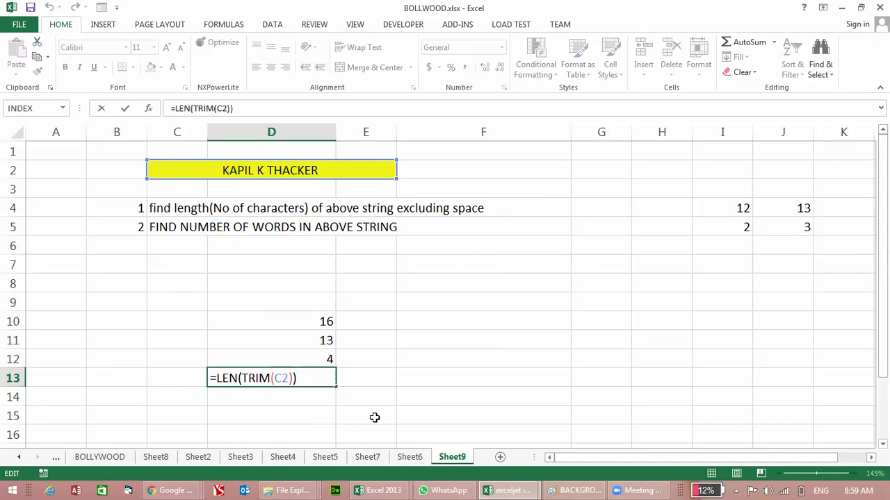
text(-LEN(SU)
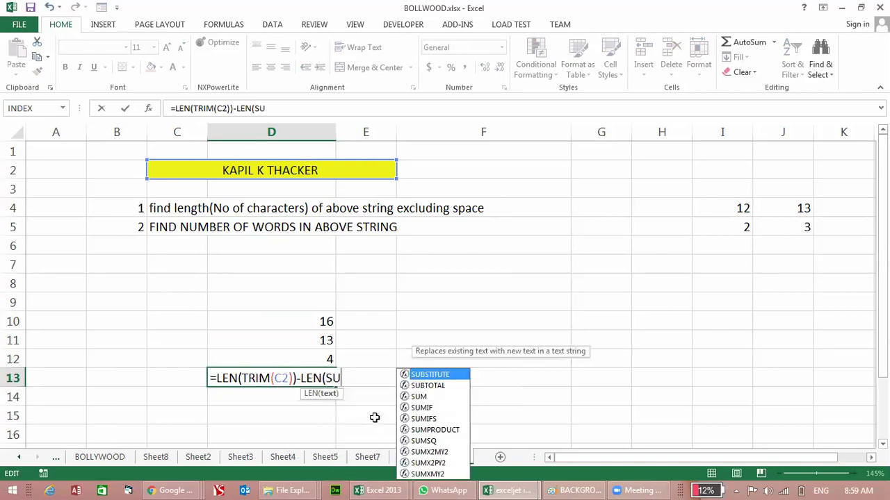
key(Tab)
text(TRIM)
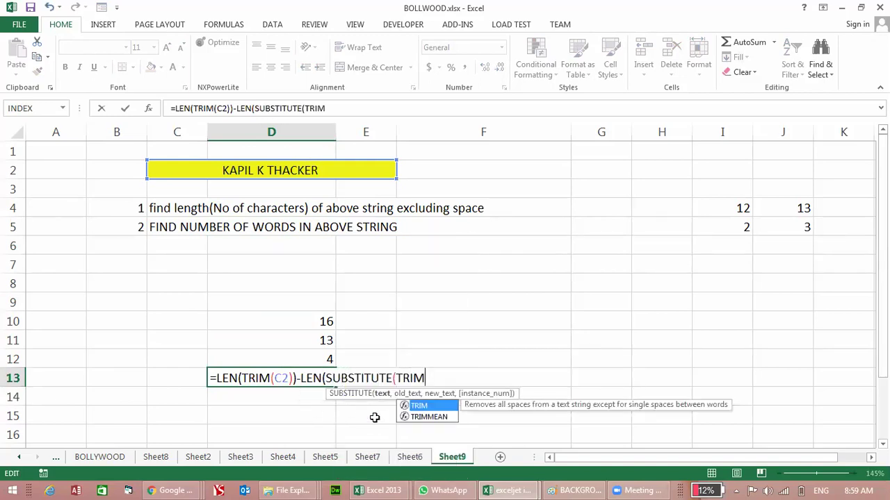
key(BackSpace)
key(BackSpace)
key(BackSpace)
key(BackSpace)
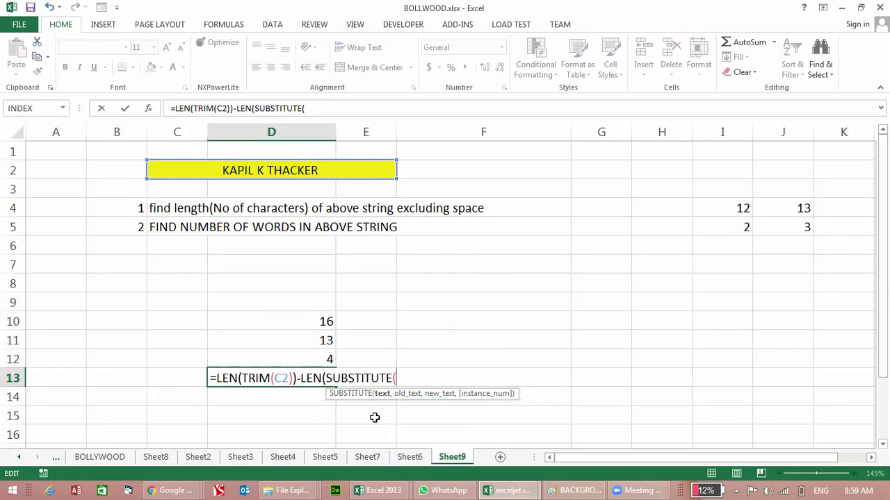
click(276, 169)
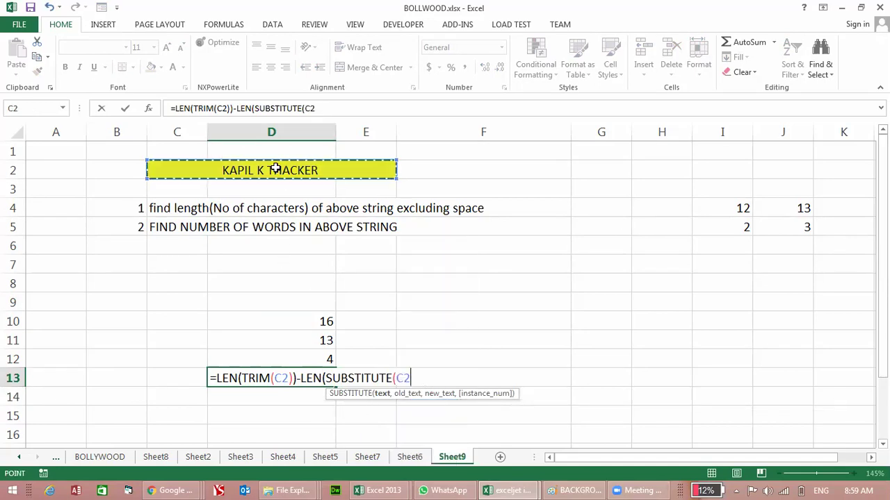
text(," ")
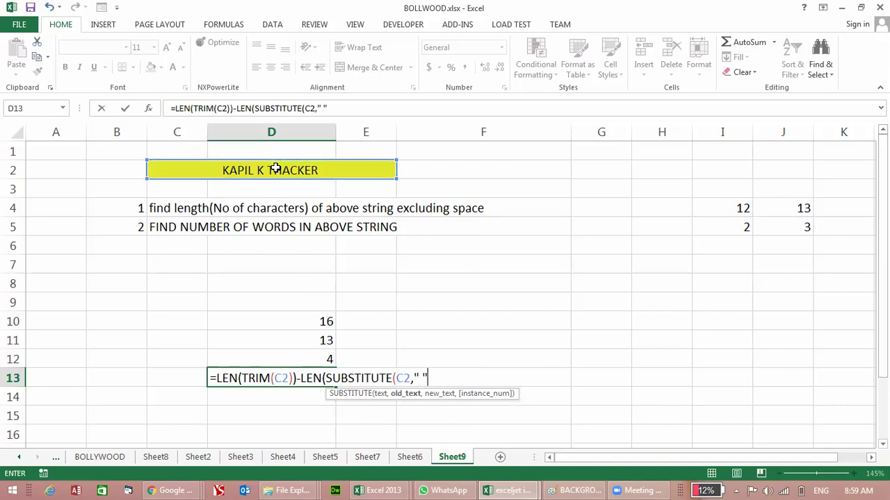
text(,""))+1)
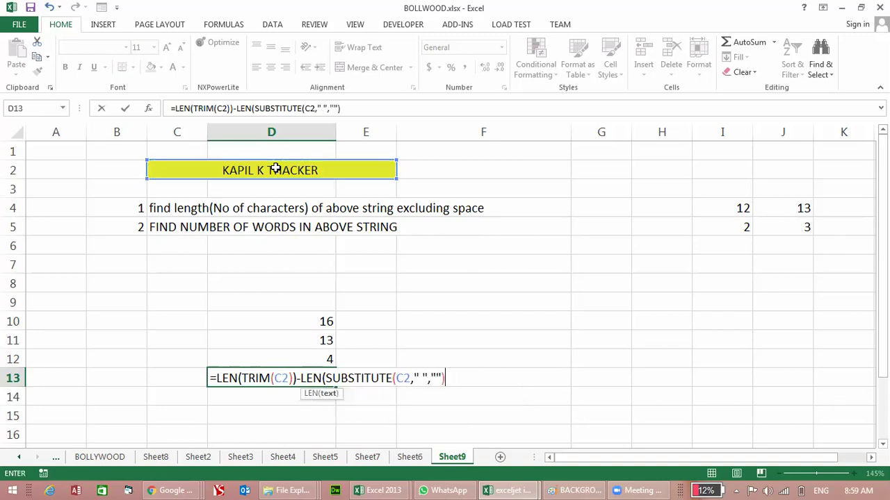
key(Return)
key(Up)
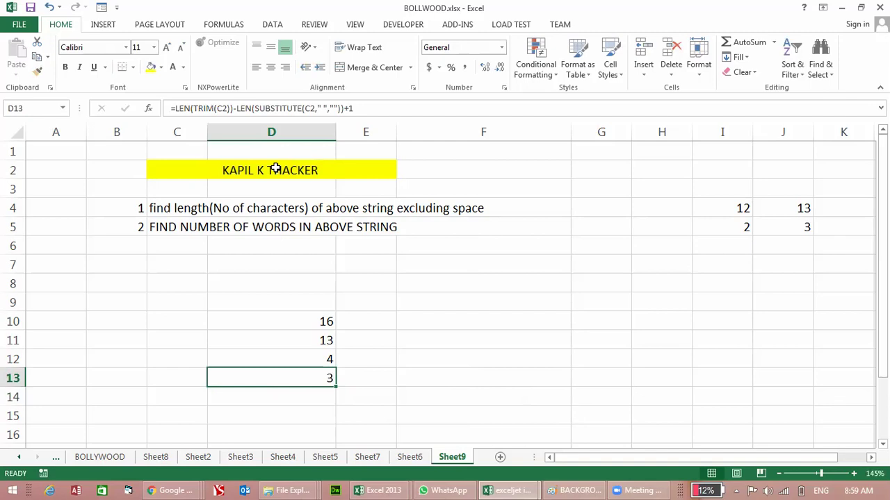
key(Up)
key(Up)
key(Up)
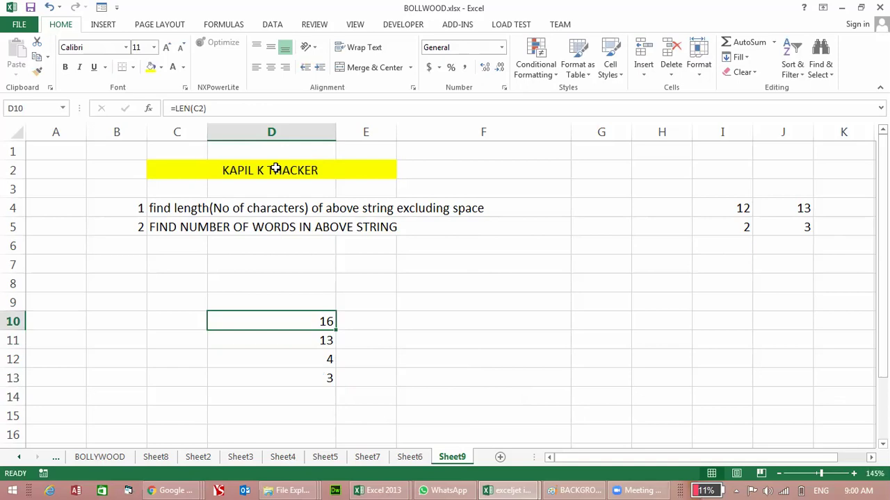
key(Down)
key(F2)
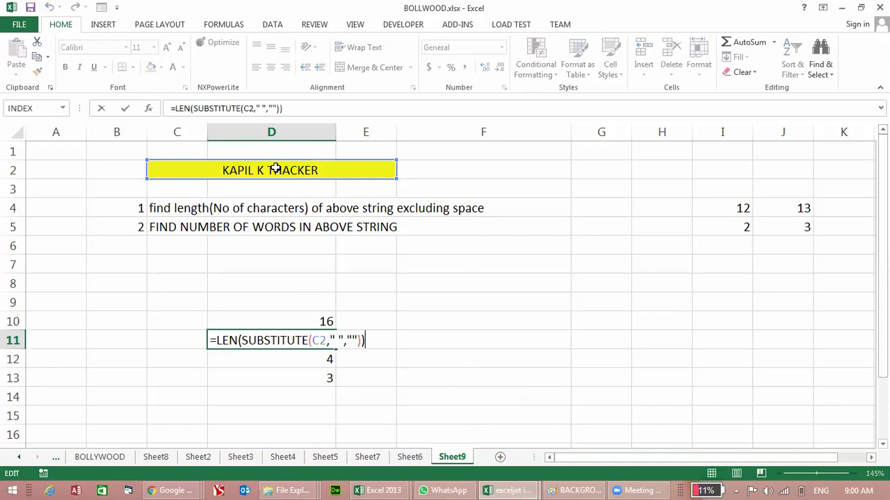
key(Return)
key(F2)
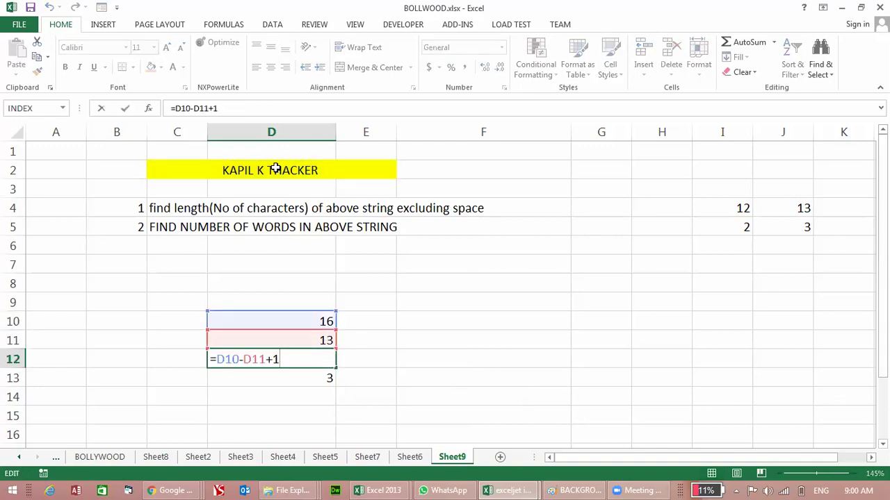
key(Return)
key(F2)
key(Return)
key(Up)
key(F2)
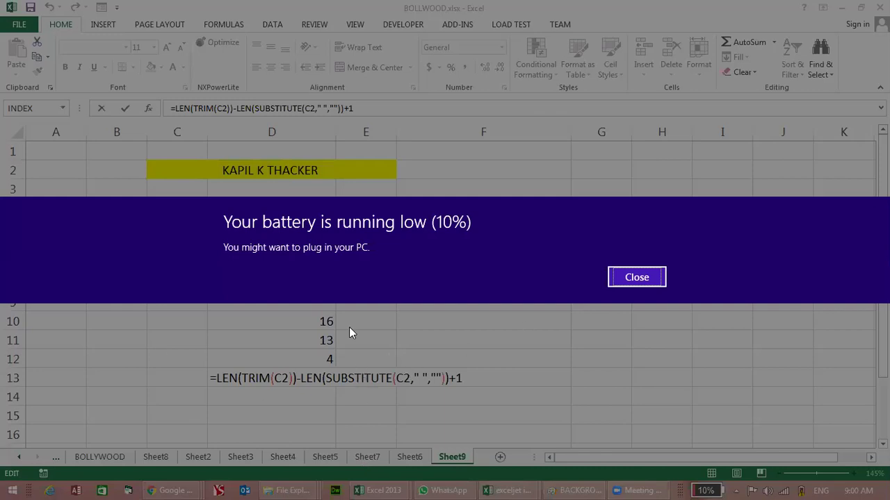
Step: Close the low-battery notification and keep D13's word-count formula showing 3
click(629, 283)
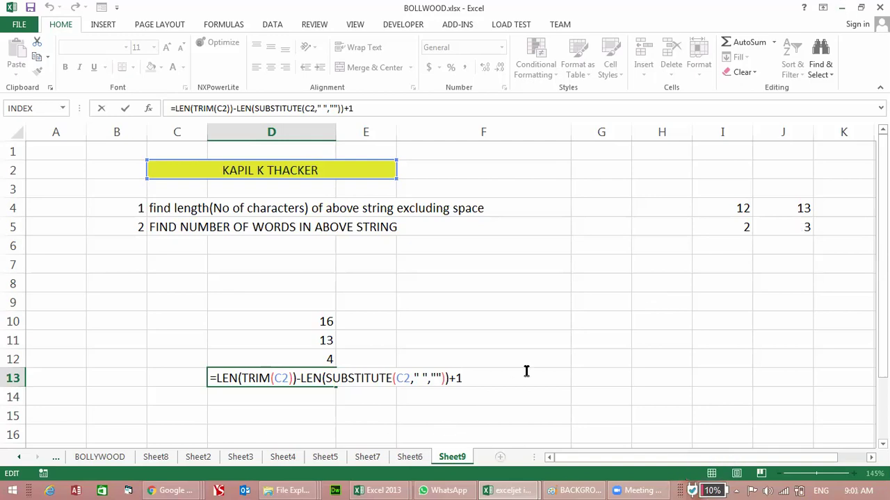
key(Return)
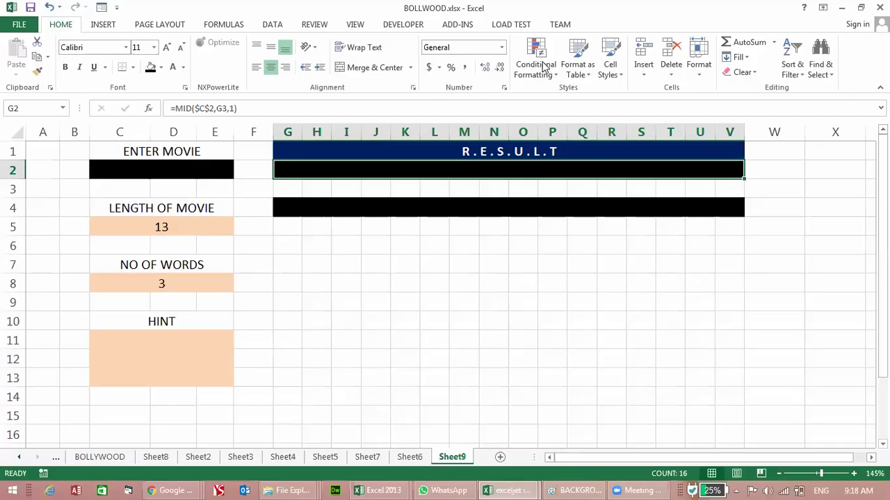
Step: Select the result row from G2 and review its conditional formatting options
click(609, 337)
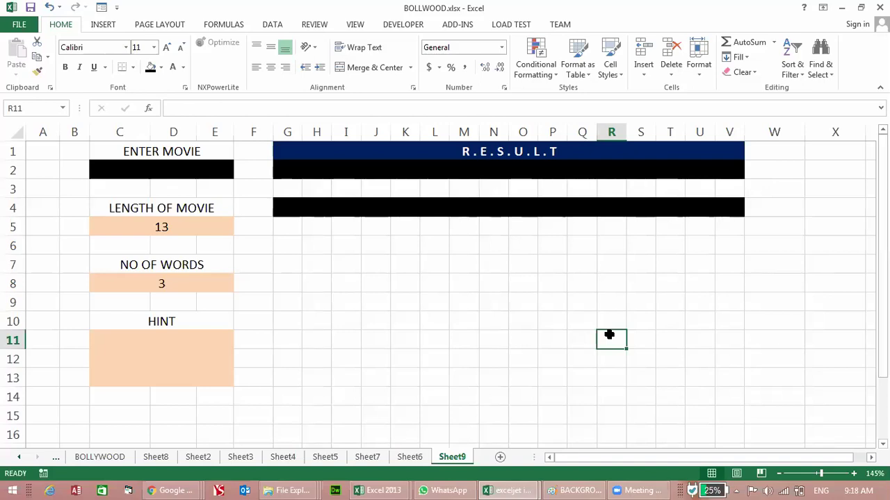
drag(290, 171, 727, 172)
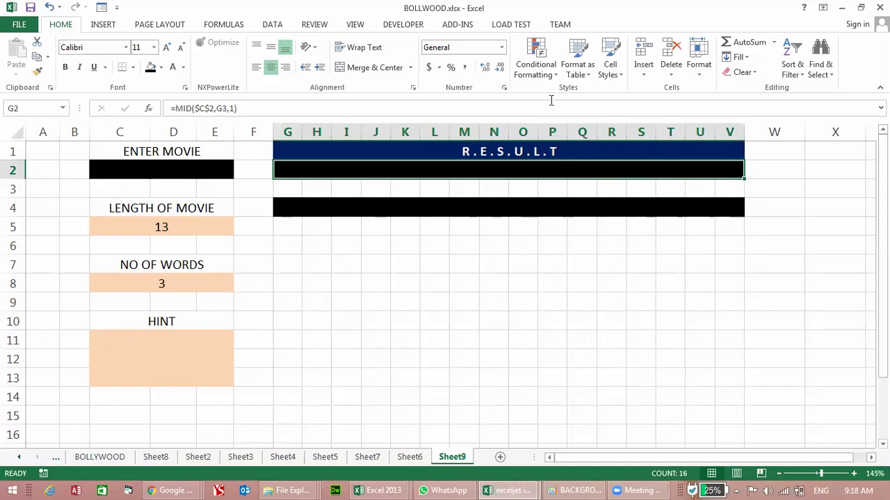
click(534, 78)
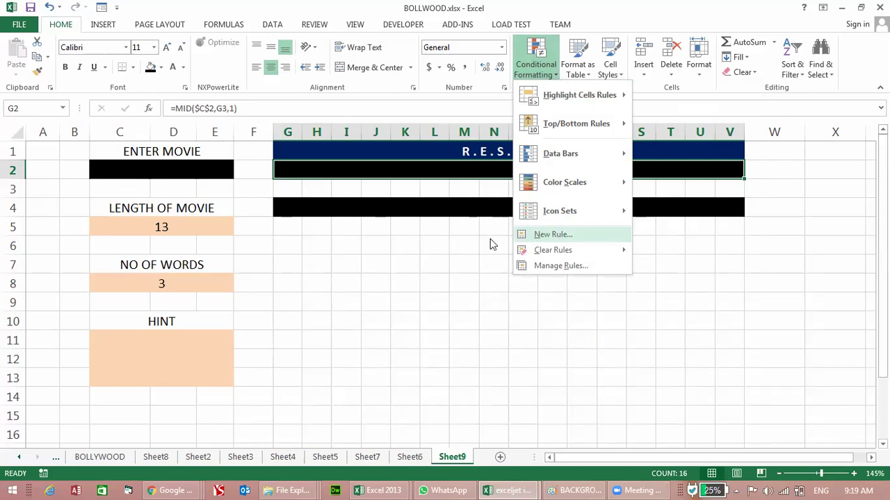
click(304, 243)
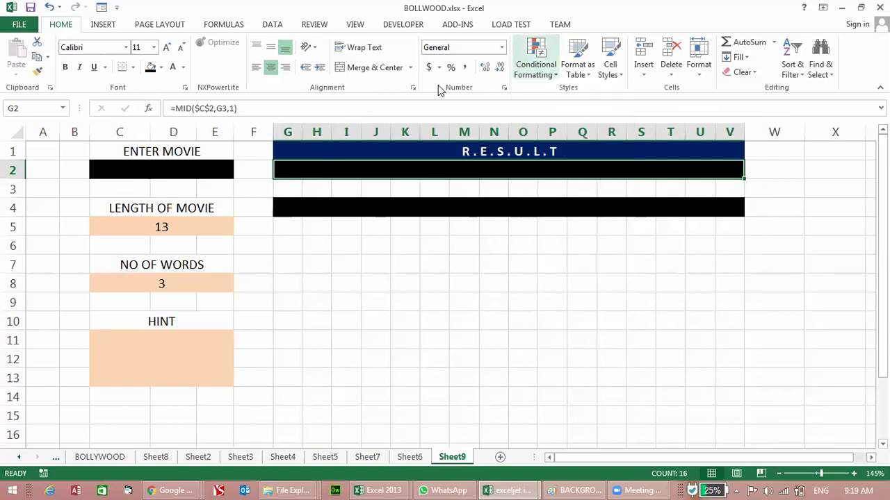
Step: Enter the label TRY in B1 and merge and centre it across B1:B2
click(37, 154)
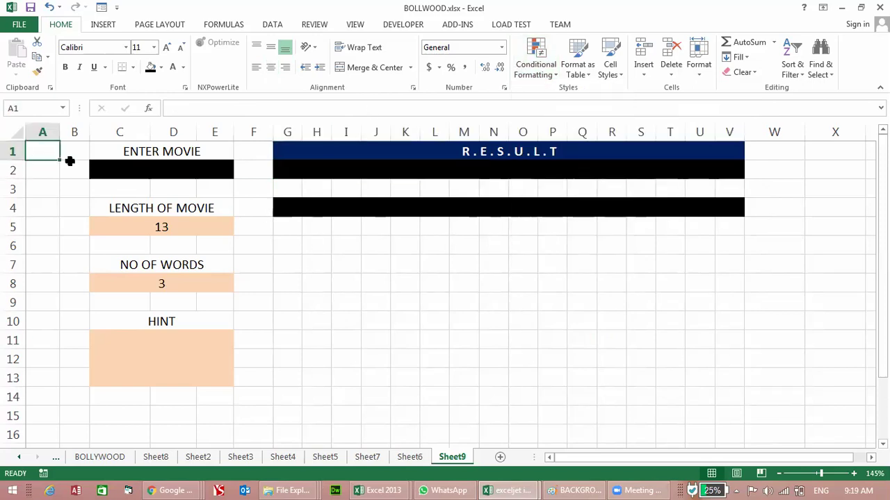
click(73, 159)
text(TRY)
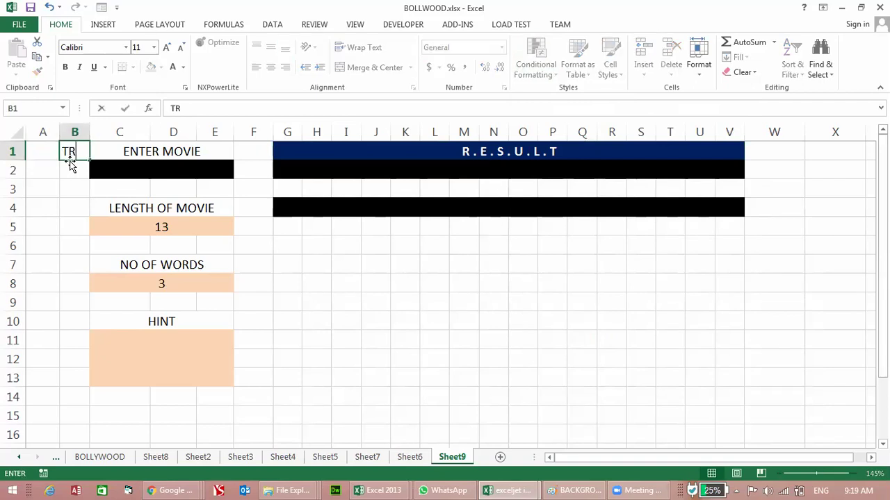
key(Return)
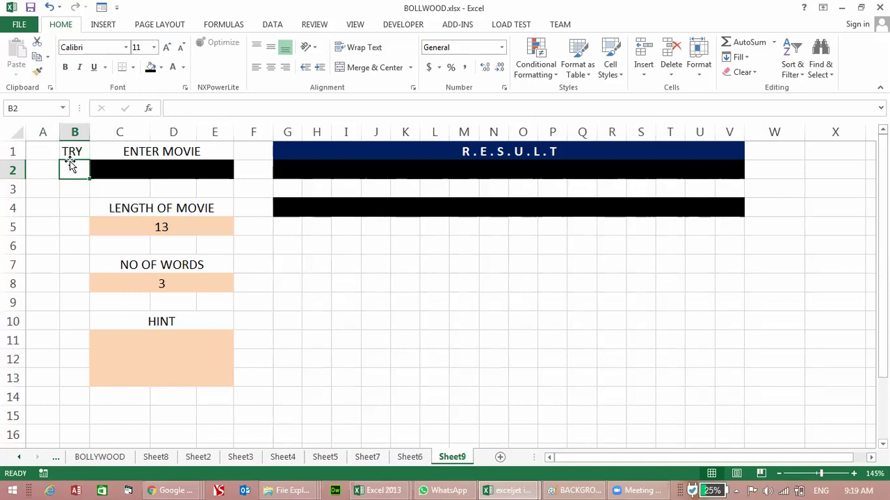
click(69, 159)
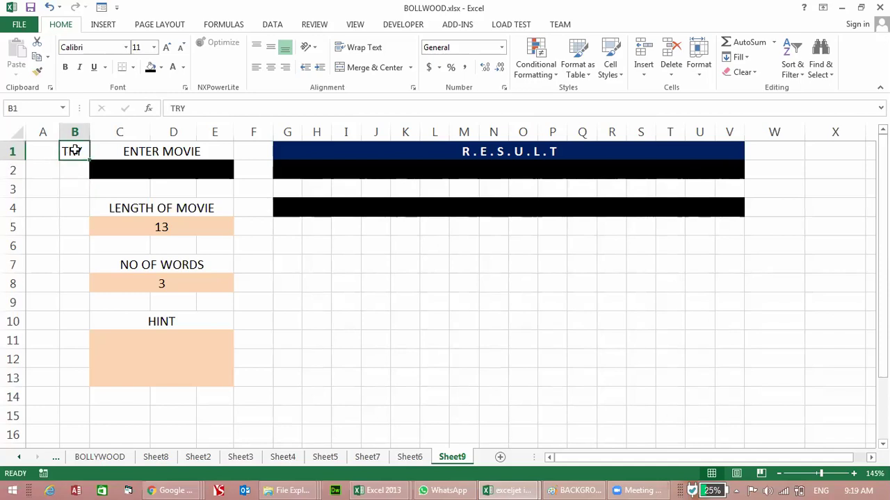
drag(71, 151, 95, 167)
click(349, 69)
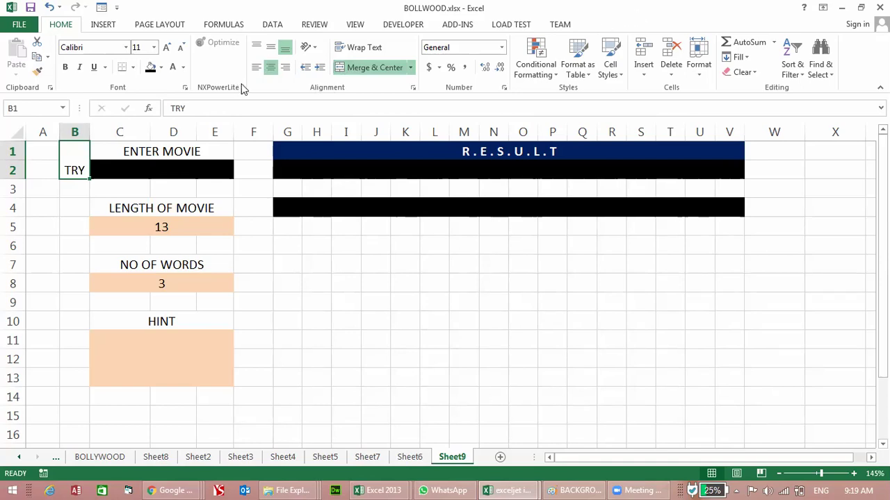
Step: Select the cells below TRY, then minimise and restore the BOLLWOOD.xlsx window
click(103, 24)
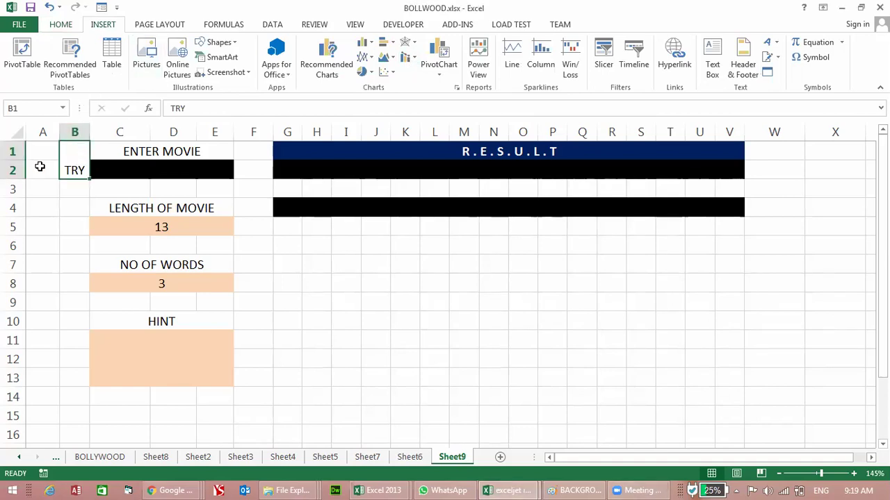
drag(67, 189, 64, 379)
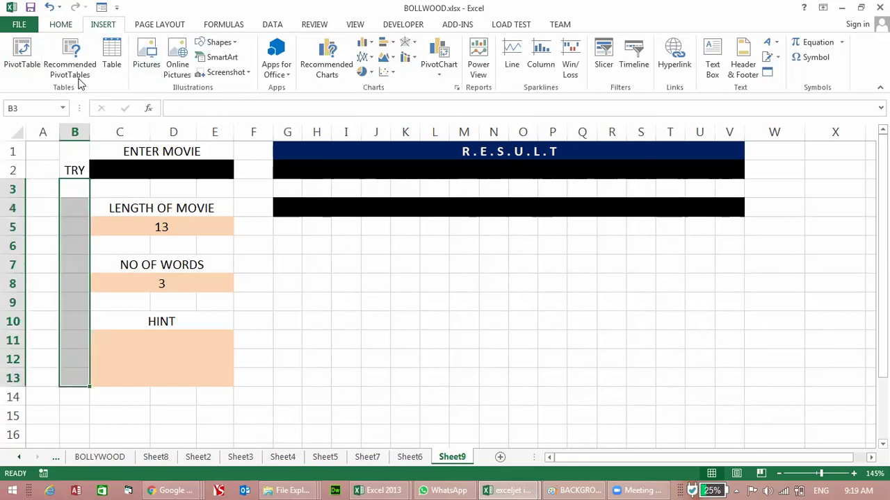
click(62, 24)
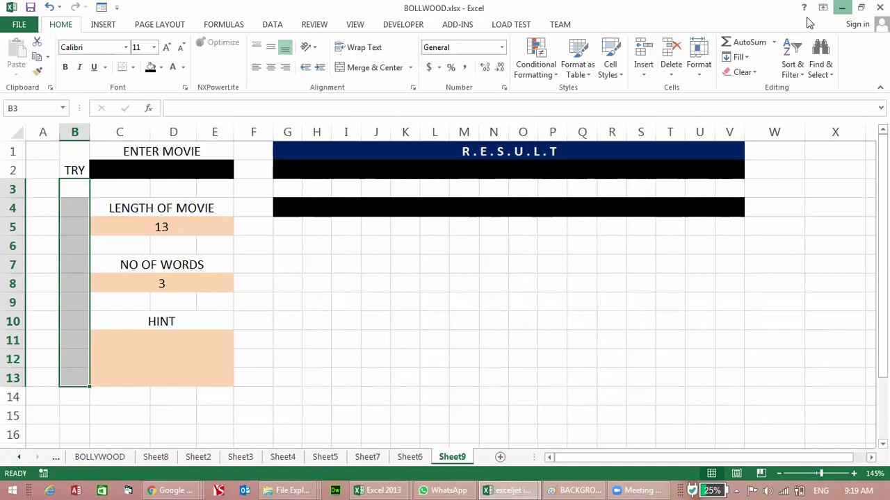
click(841, 7)
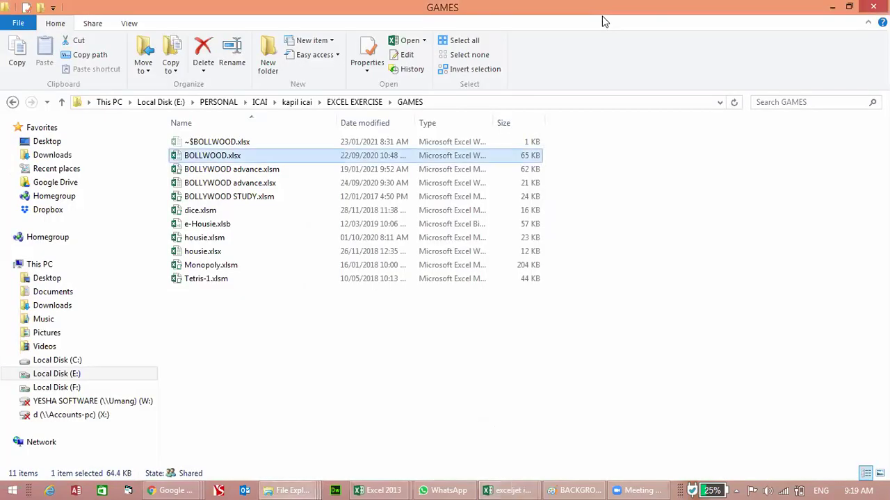
click(506, 491)
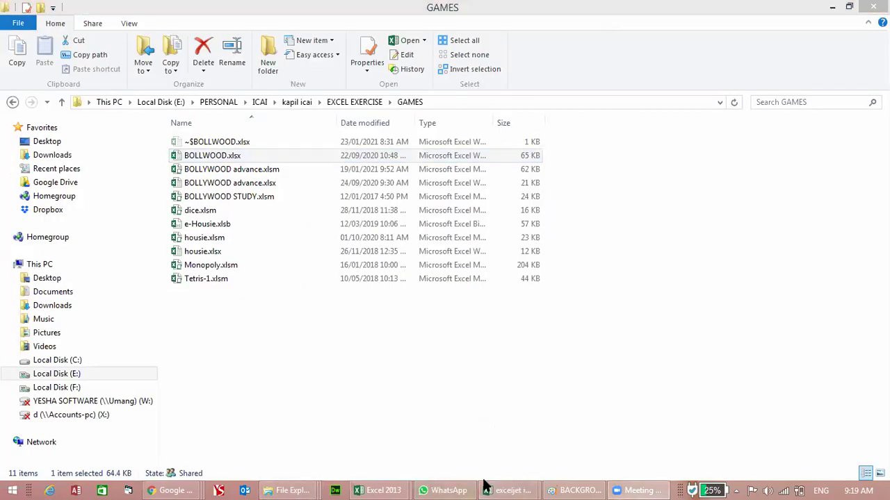
click(560, 435)
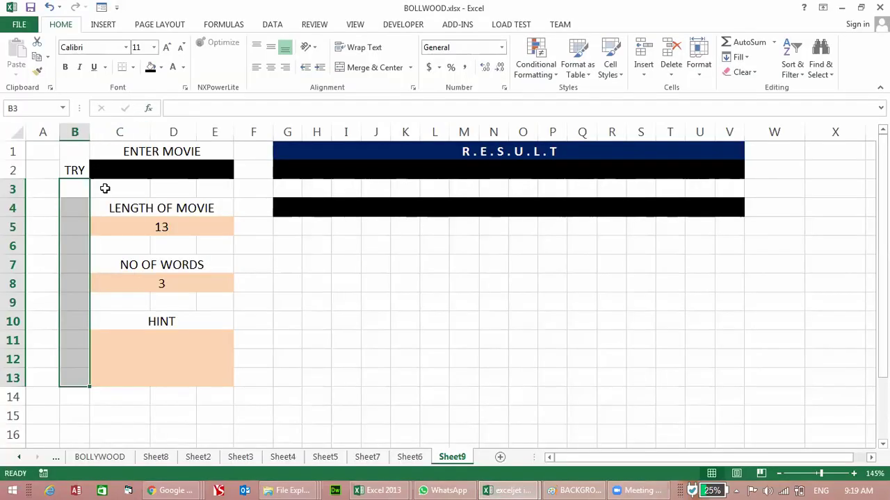
Step: Fill B3:B13 light orange and put borders on every cell
click(161, 67)
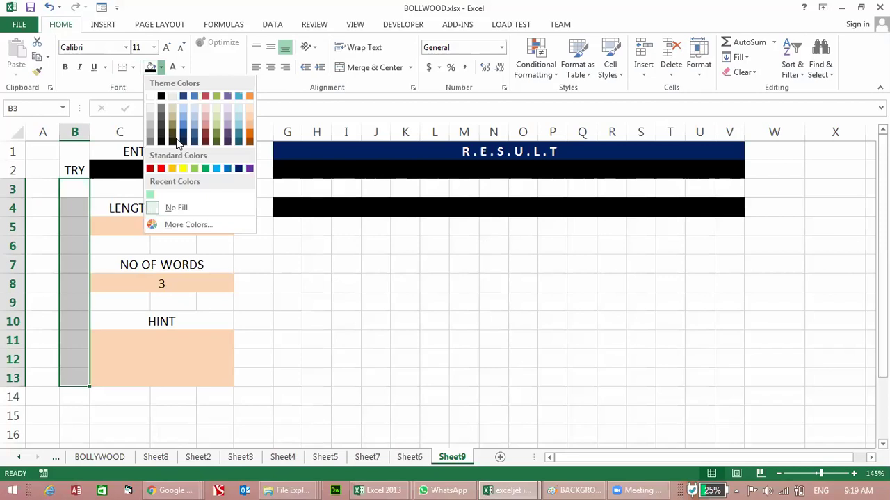
click(249, 111)
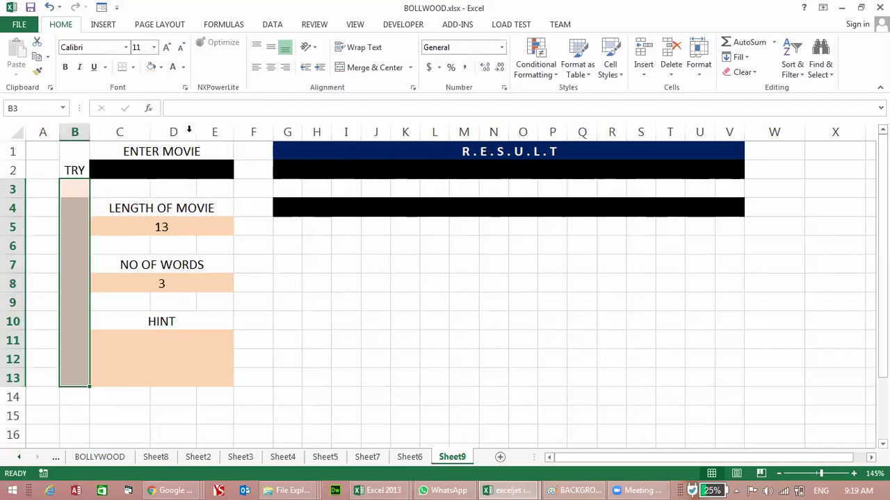
click(132, 67)
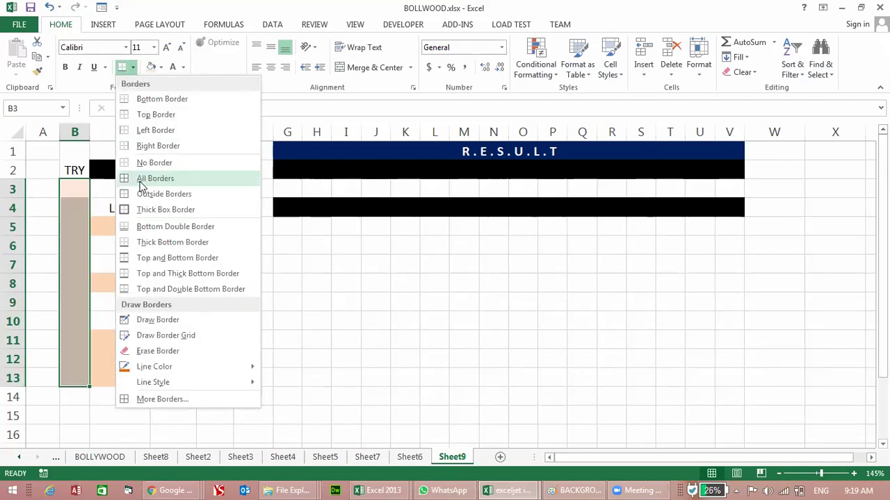
click(139, 178)
Step: Drag column A's header border left to make the column narrower
click(75, 241)
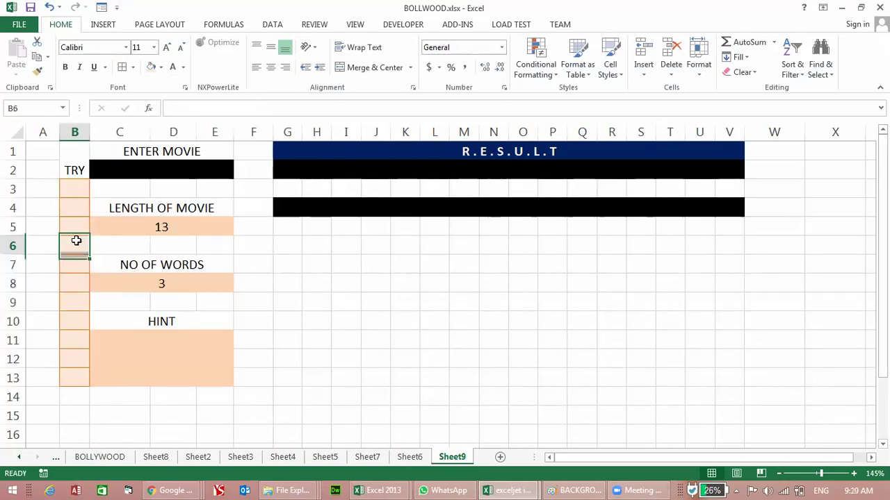
click(73, 190)
drag(59, 132, 32, 170)
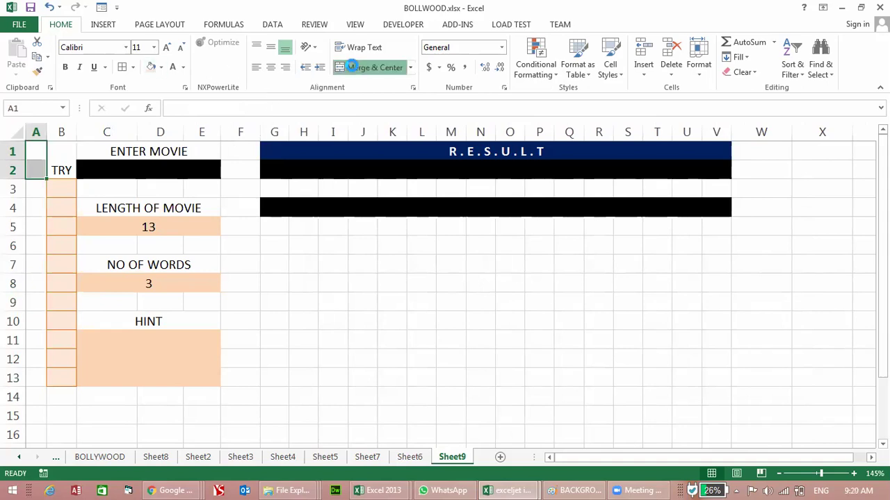
Step: Merge A1:A2 into one cell and fill it black
click(351, 67)
click(161, 67)
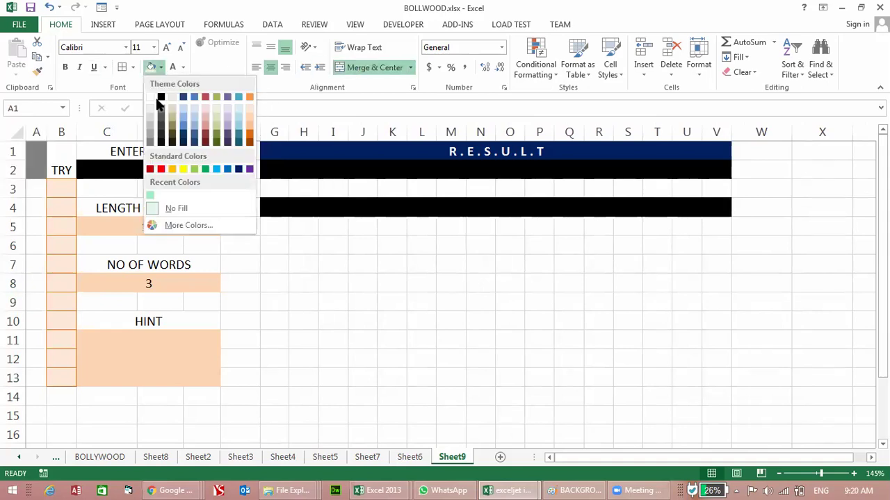
click(169, 100)
Step: Type the letters B, O, L, L, Y, W, O, O, D down A3:A11
click(39, 184)
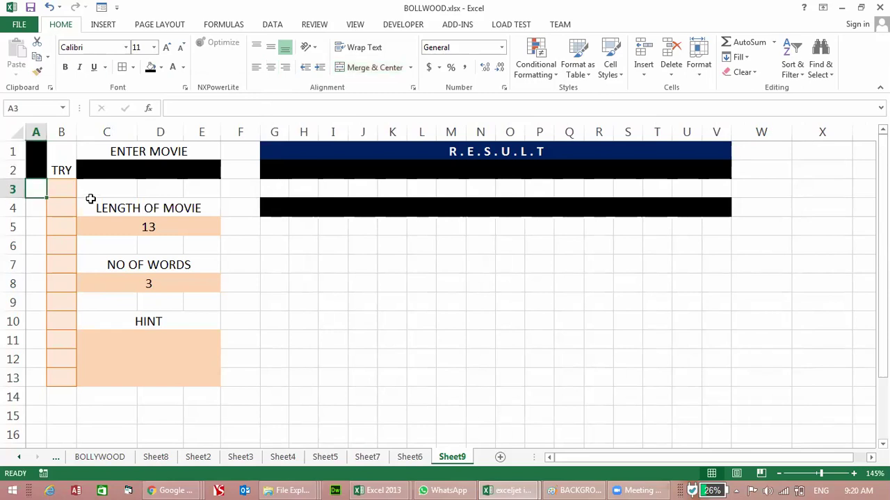
text(B)
key(Return)
text(O)
key(Return)
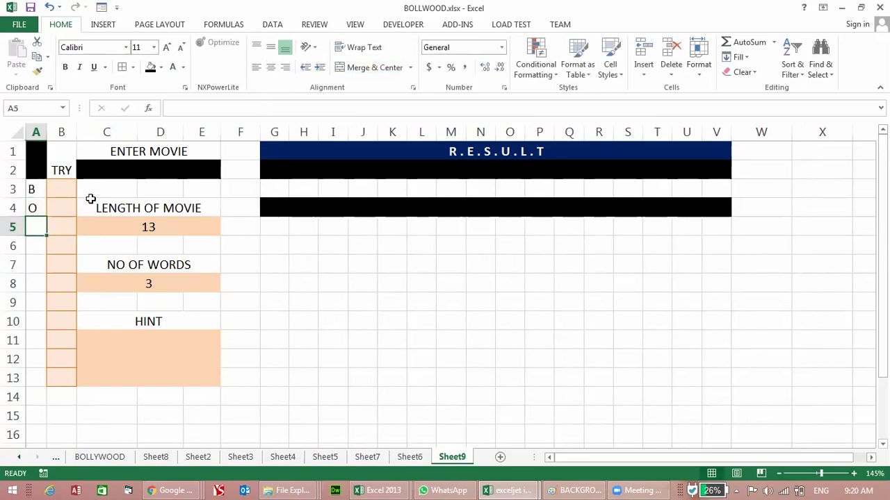
text(L)
key(Return)
text(L)
key(Return)
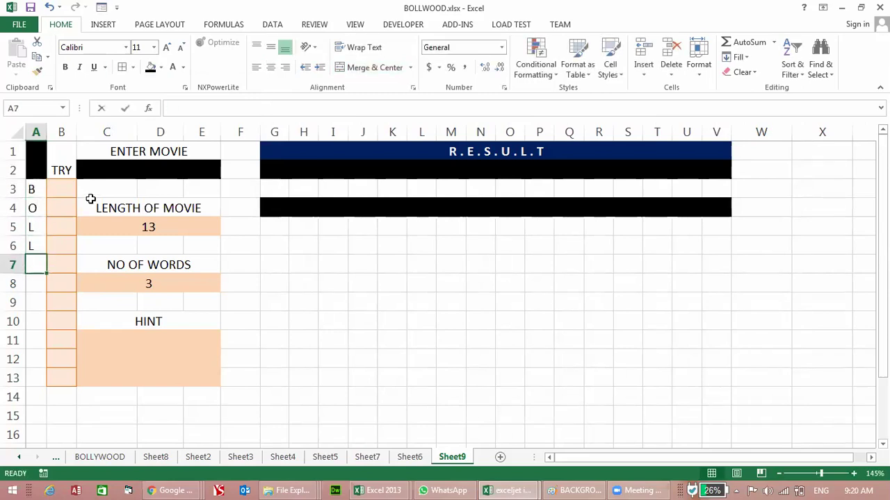
text(Y)
key(Return)
text(W)
key(Return)
text(O)
key(Return)
text(O)
key(Return)
text(D)
key(Return)
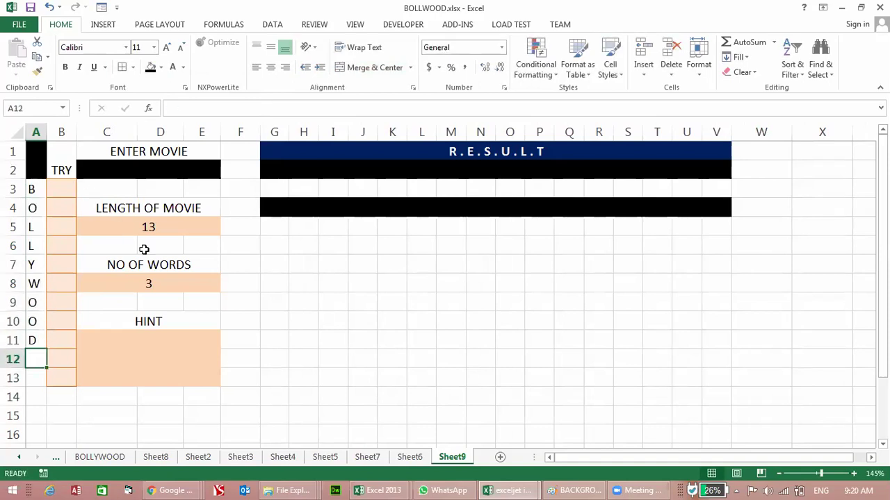
click(206, 432)
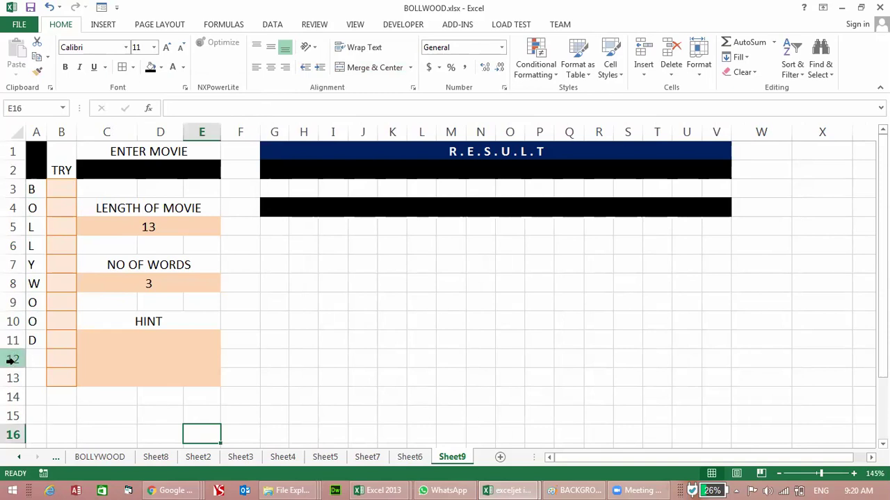
Step: Middle-align TRY, give its merged cell a dark teal fill and white text, then select B3:B13
click(67, 155)
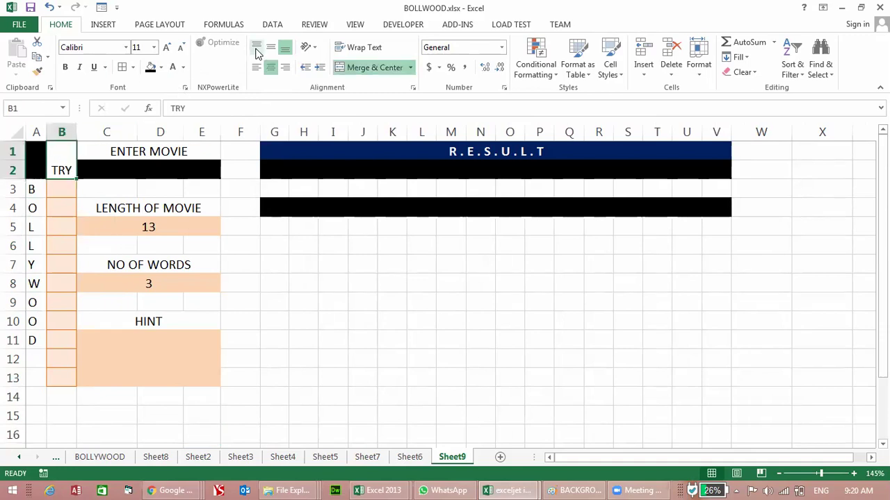
click(270, 47)
click(161, 66)
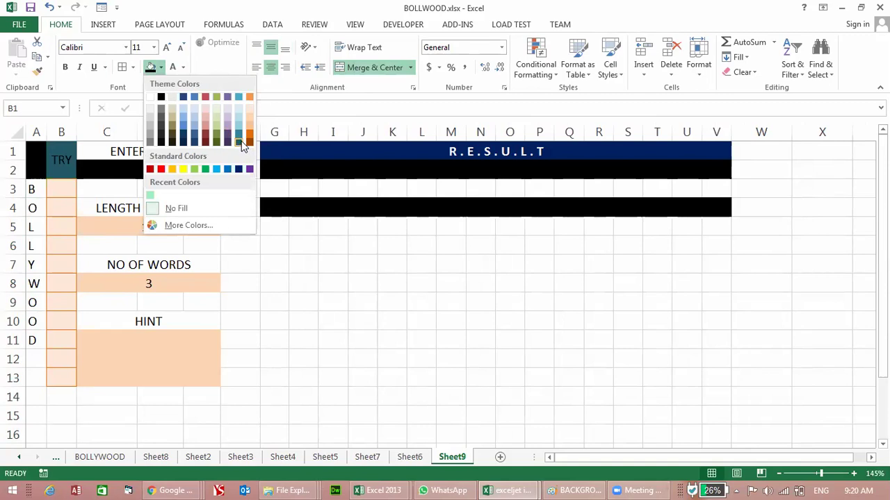
click(241, 139)
click(171, 66)
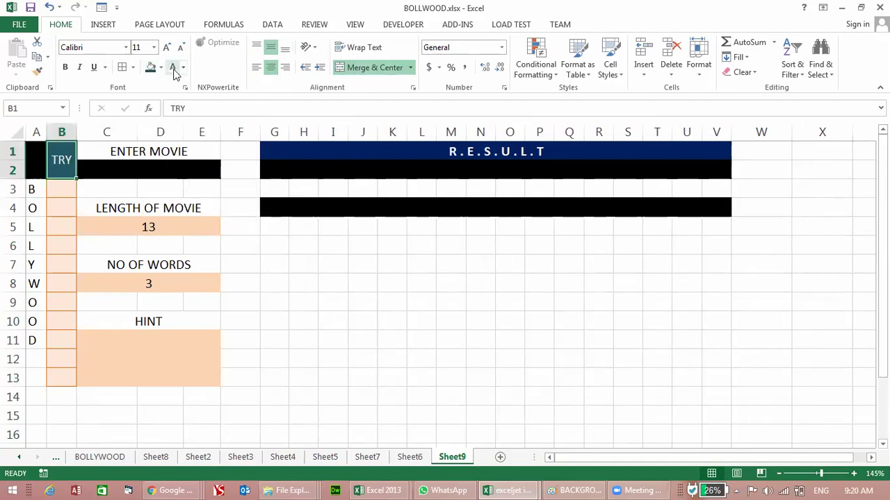
click(66, 196)
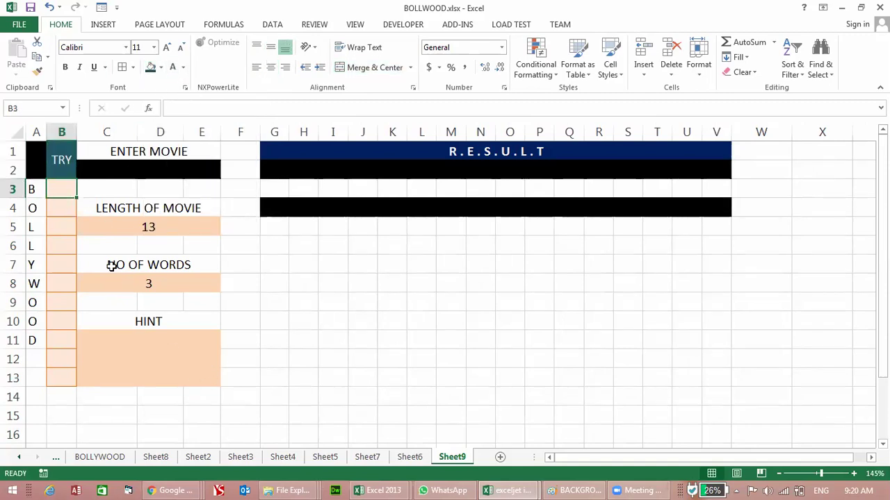
mouse_move(65, 189)
mouse_down()
mouse_move(65, 377)
mouse_move(55, 239)
mouse_move(63, 189)
mouse_up()
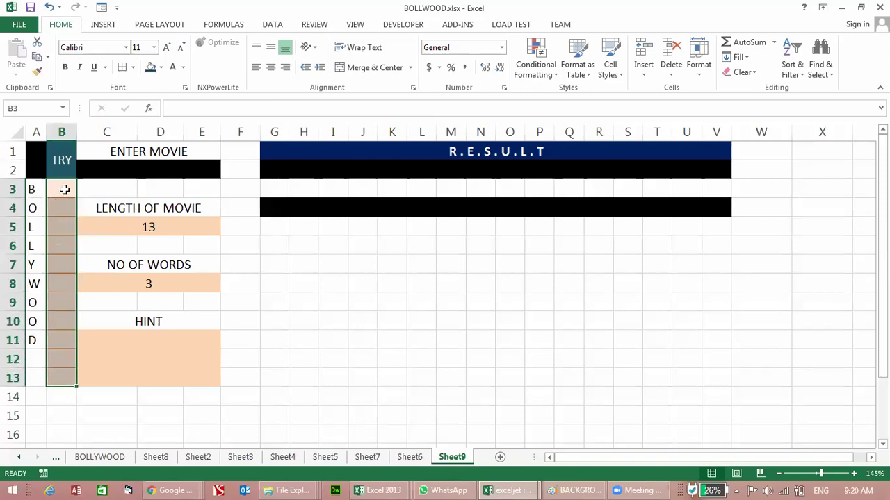
click(279, 168)
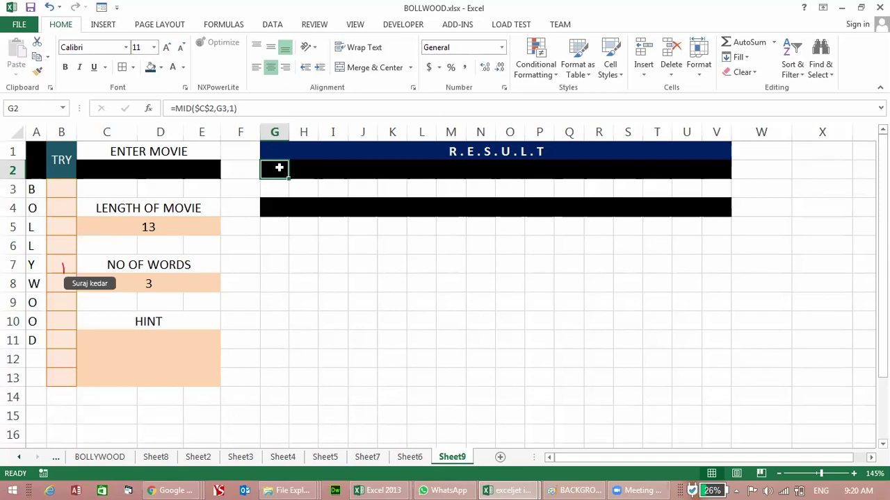
click(60, 189)
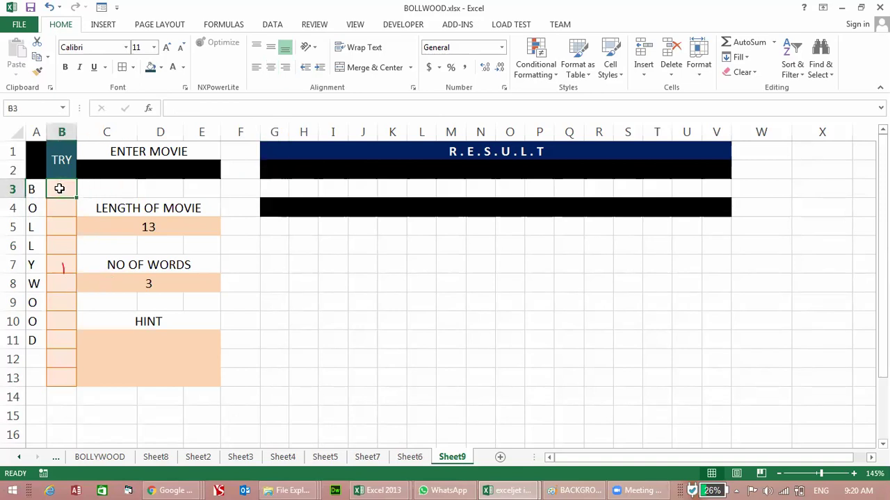
click(270, 170)
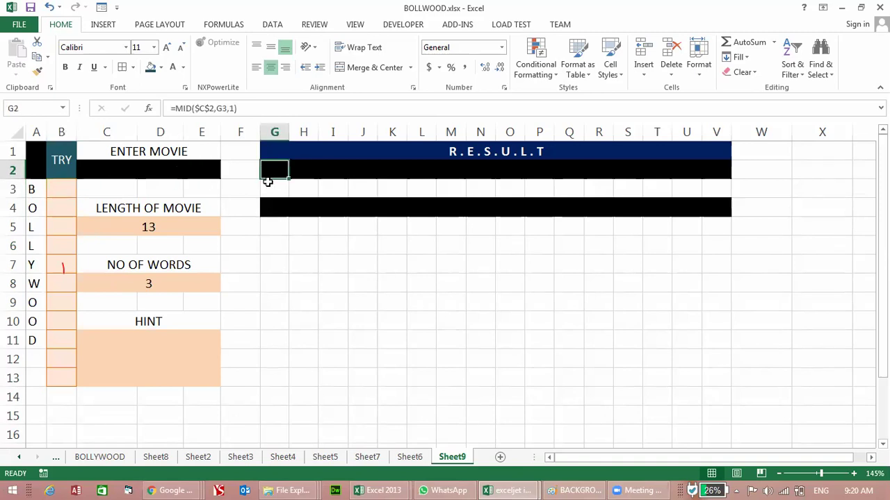
drag(65, 189, 64, 378)
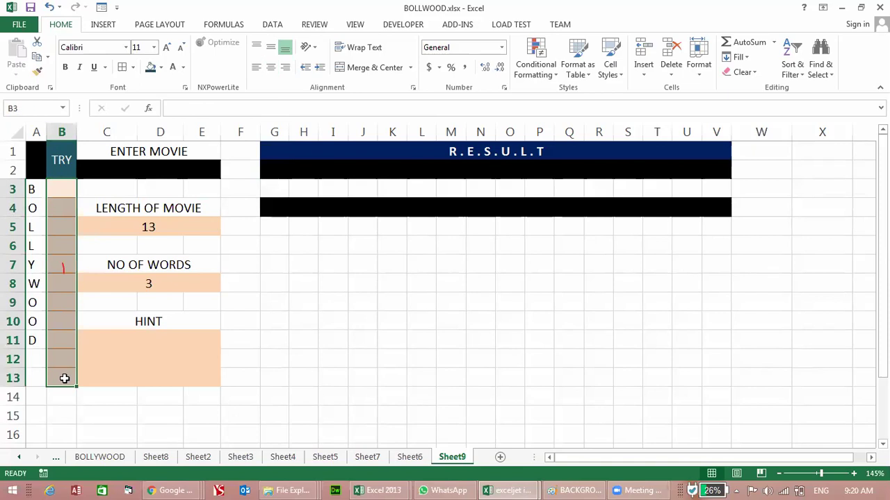
click(269, 170)
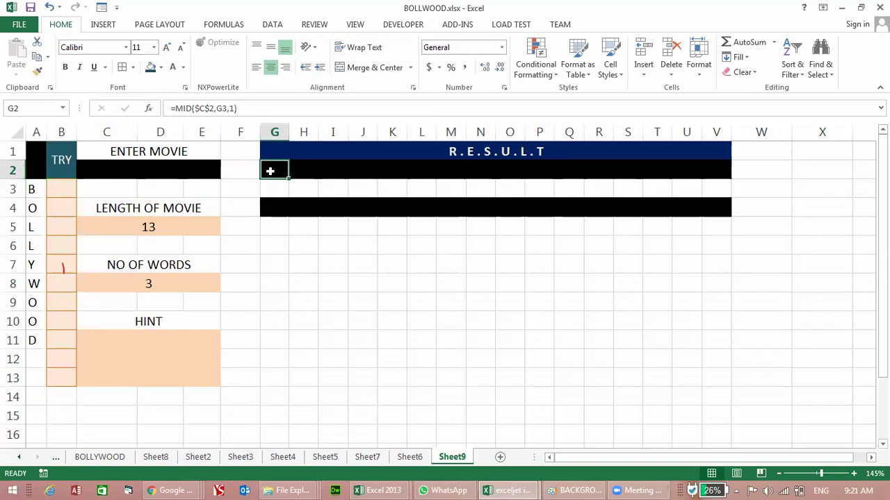
click(272, 297)
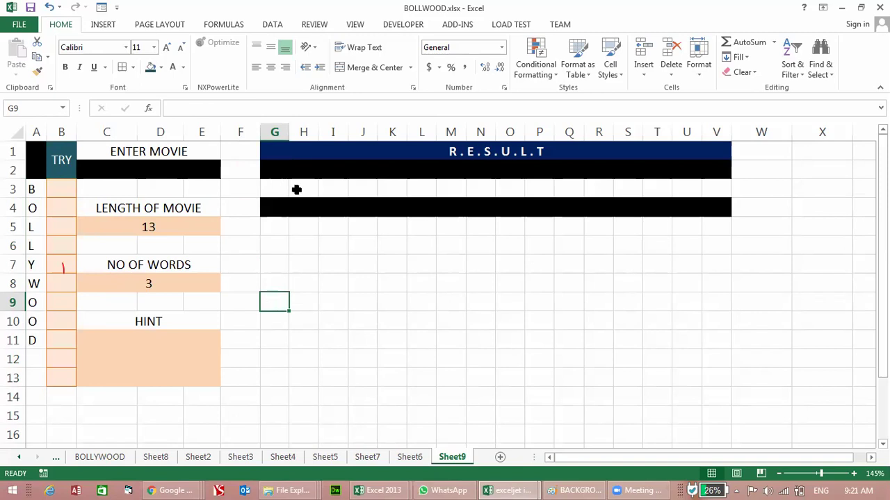
click(279, 169)
click(62, 190)
drag(61, 190, 62, 369)
click(278, 268)
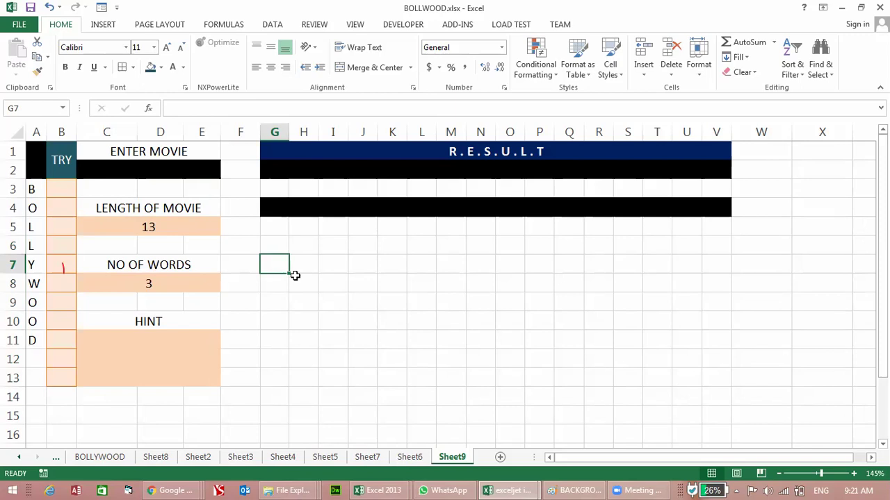
click(278, 171)
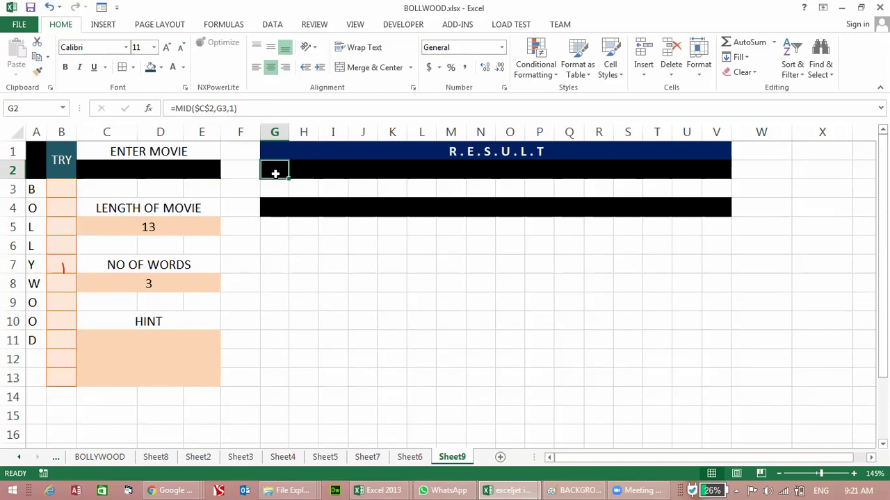
drag(74, 189, 59, 379)
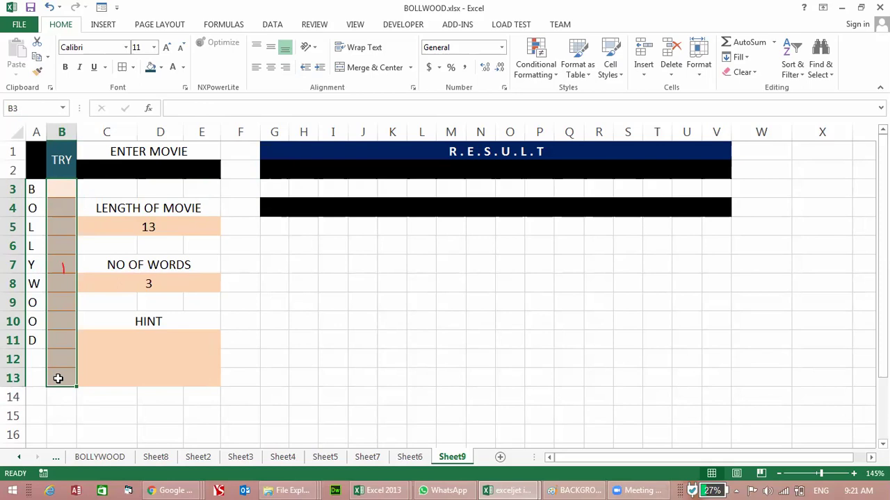
Step: Enter =MATCH(G2,B3:B13,0) in G9 and widen column G to fit
click(281, 306)
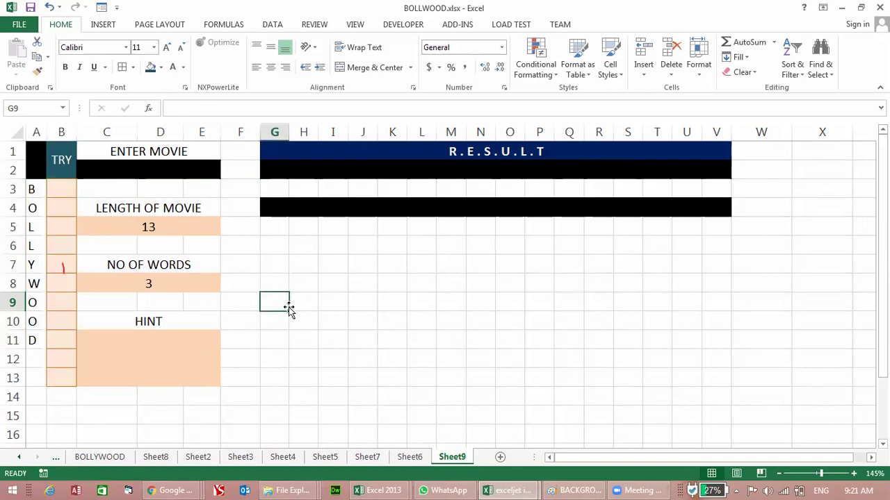
text(=MATCH)
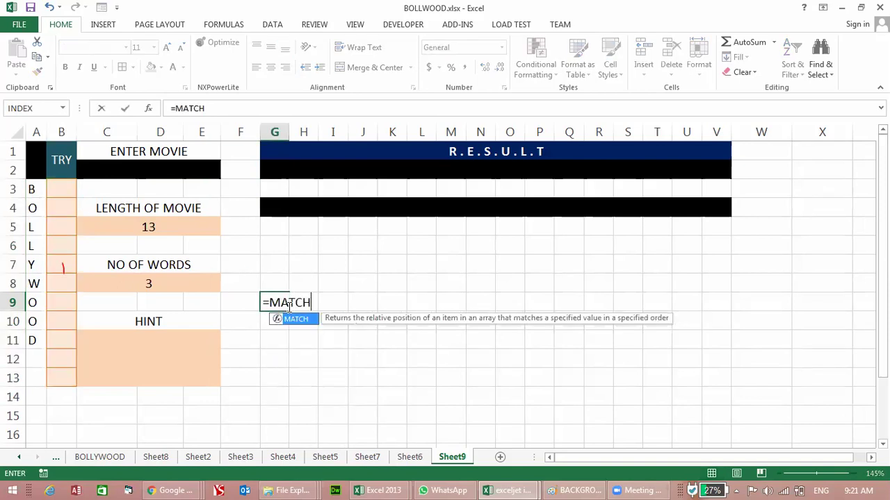
text(()
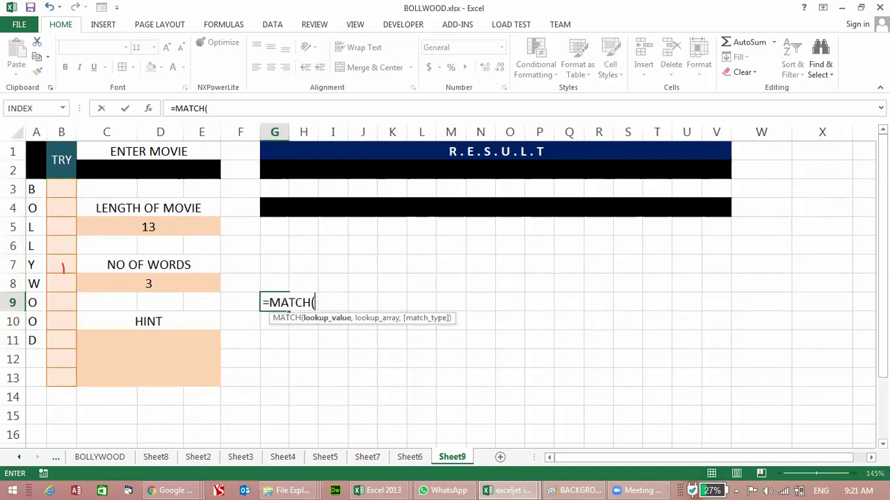
click(276, 170)
text(,)
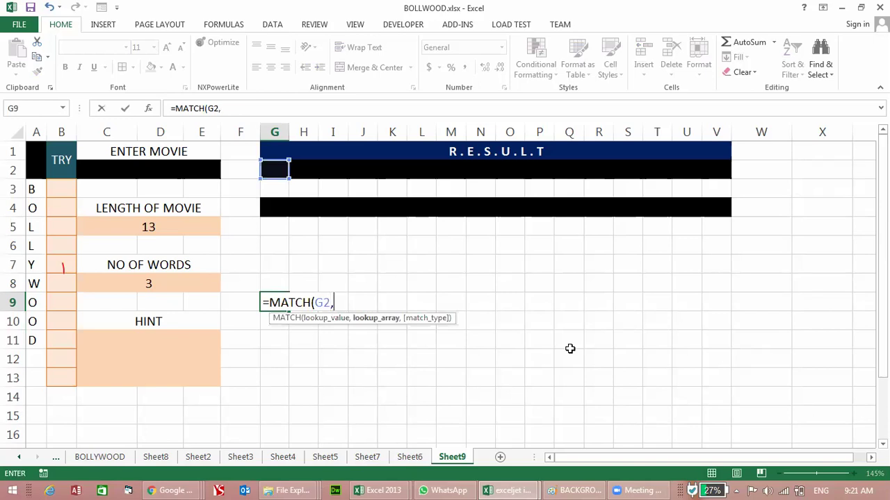
drag(63, 189, 64, 383)
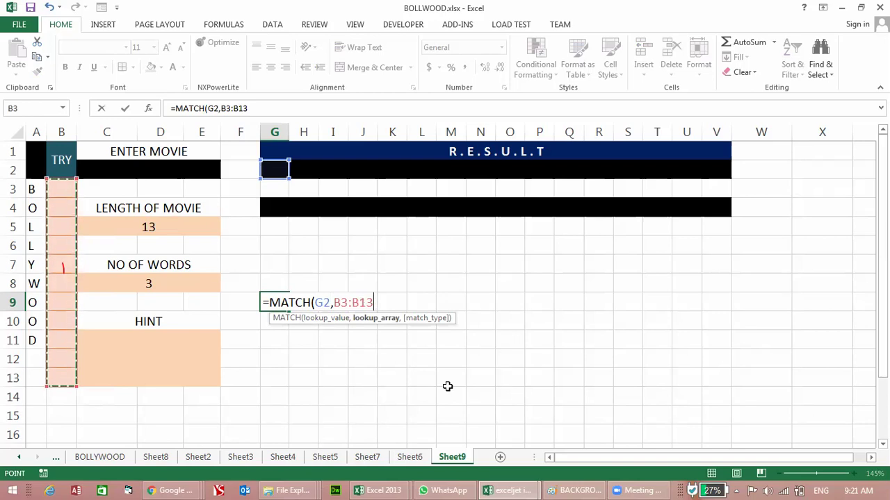
text(,0)
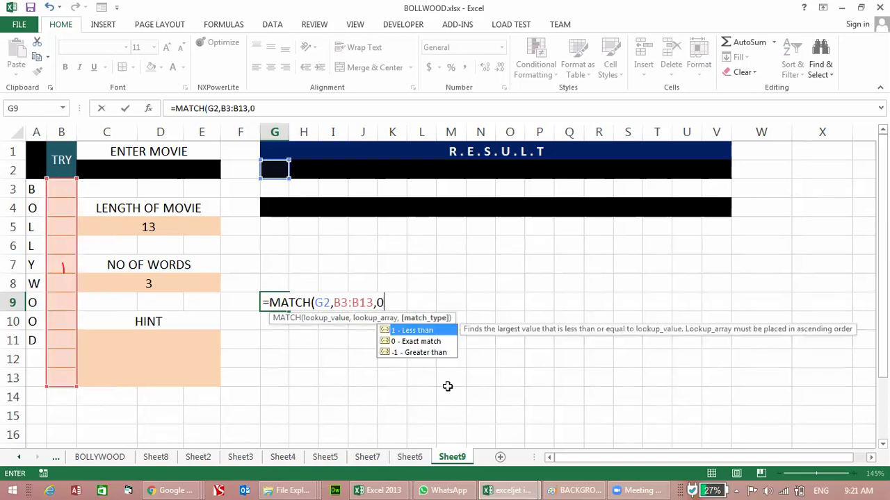
text())
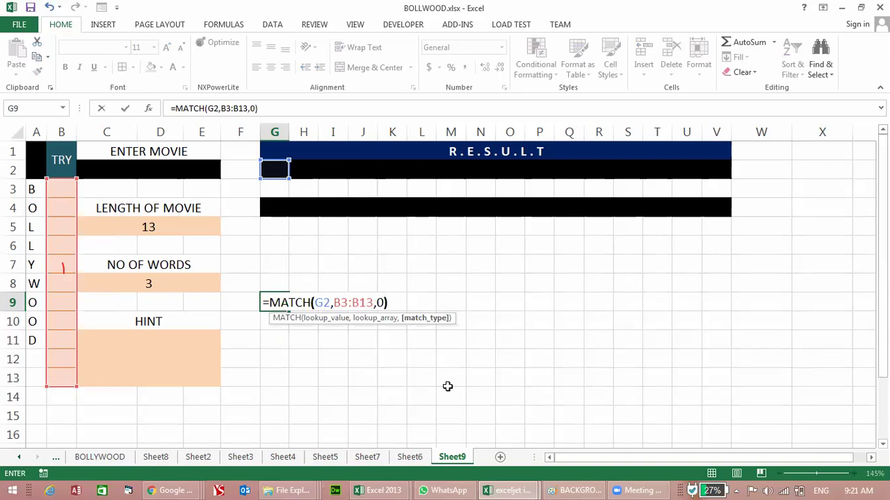
key(Return)
drag(290, 131, 313, 131)
key(Up)
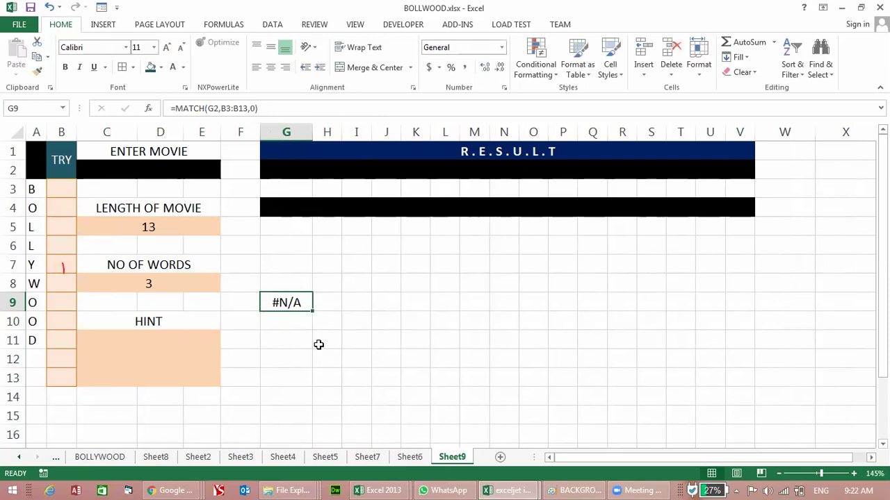
Step: Test the formula with K in B5, inspect C2 and G2, then clear B5
click(62, 223)
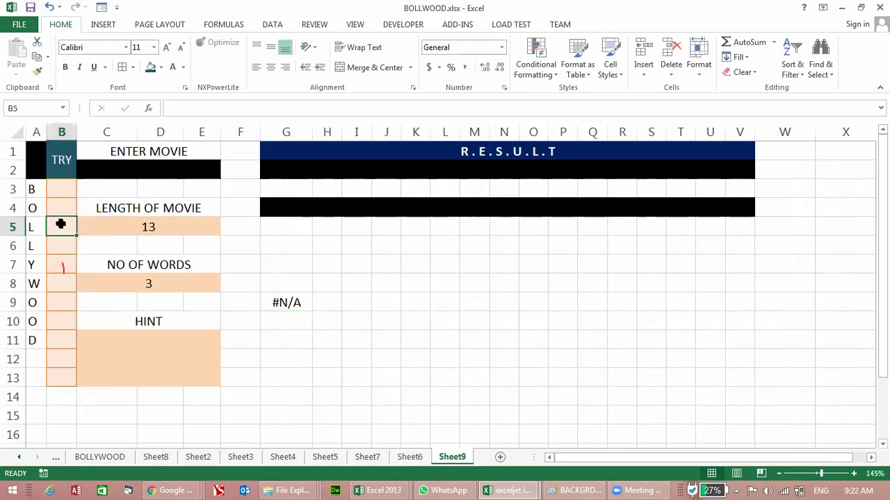
text(K)
key(Return)
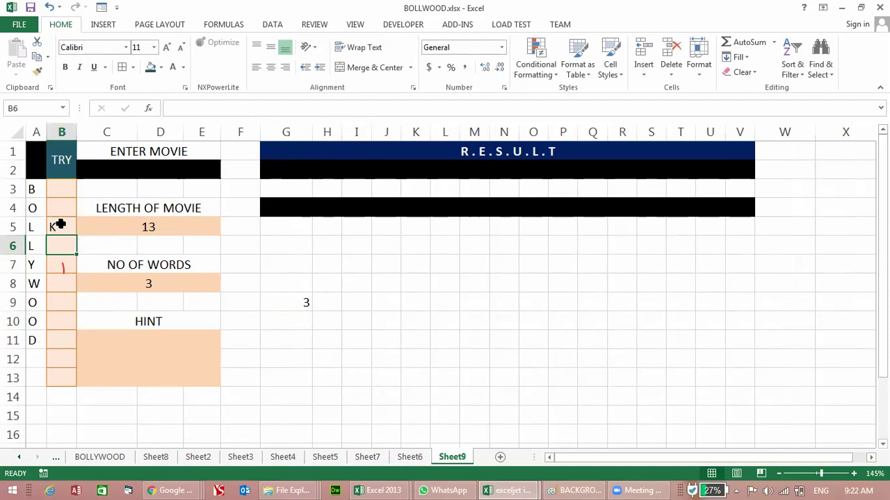
key(Right)
key(Right)
key(Right)
key(Right)
key(Right)
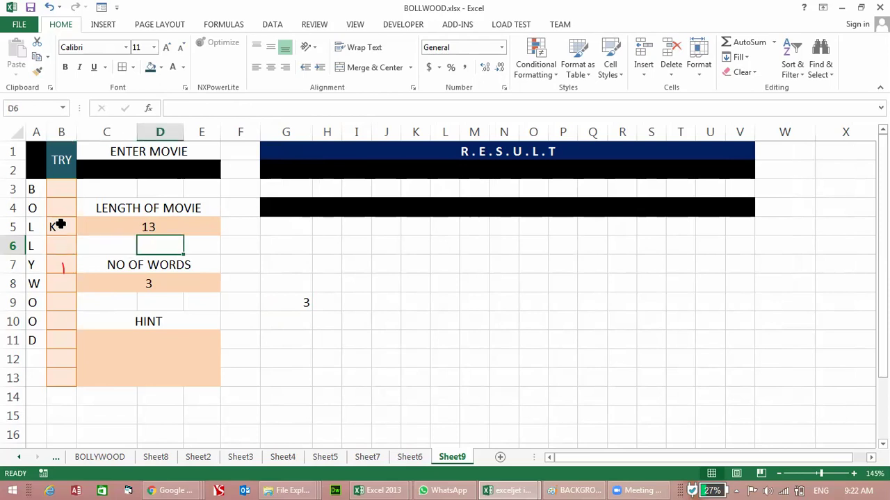
key(Down)
key(Down)
key(Down)
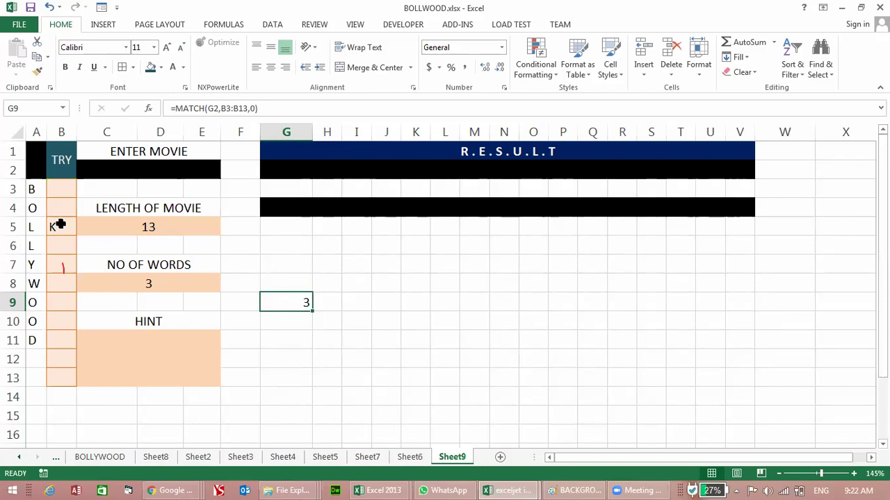
click(204, 168)
click(276, 169)
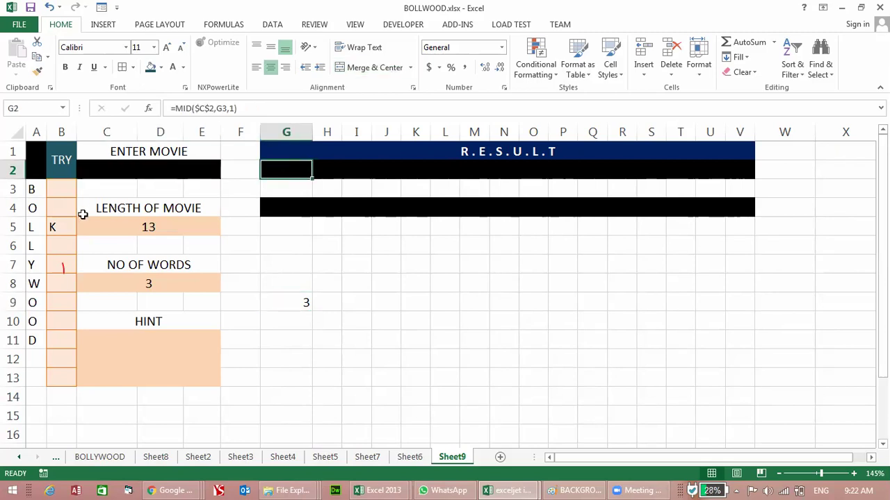
click(61, 228)
key(Delete)
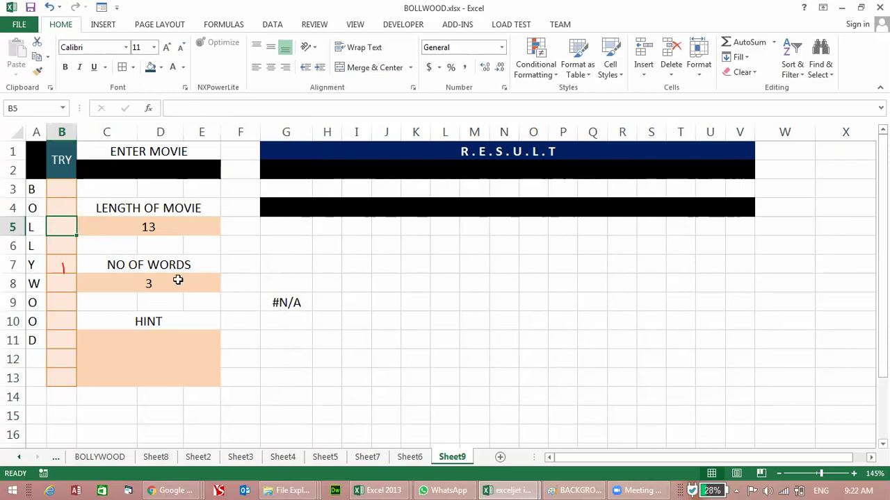
click(73, 207)
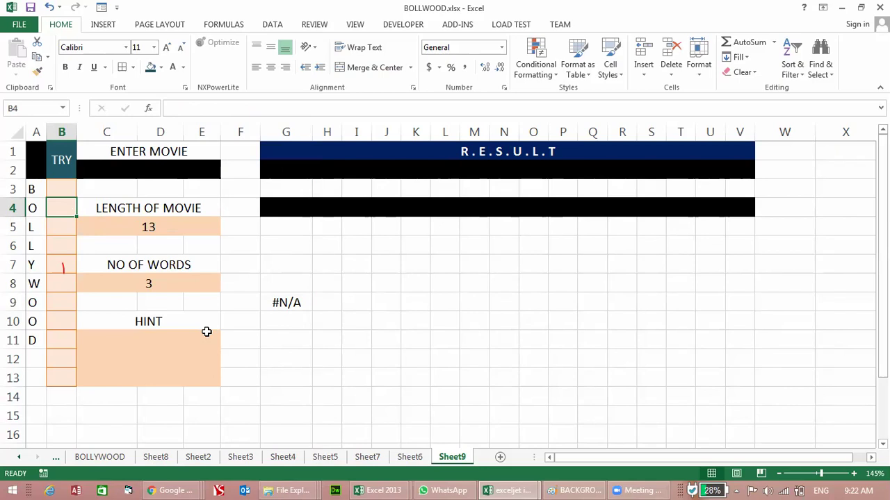
click(300, 170)
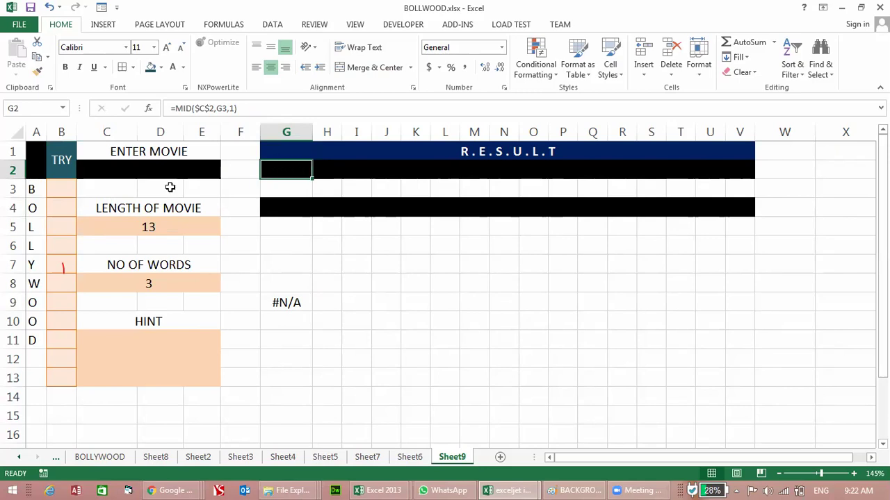
click(191, 169)
click(299, 166)
Step: Try K in B9 against G9's result, then delete it
click(59, 307)
text(K)
key(Return)
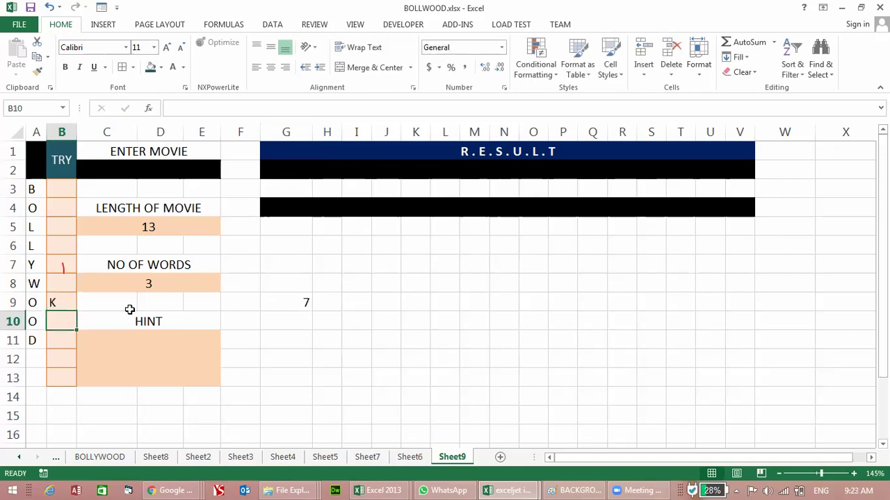
key(Right)
key(Right)
key(Right)
key(Up)
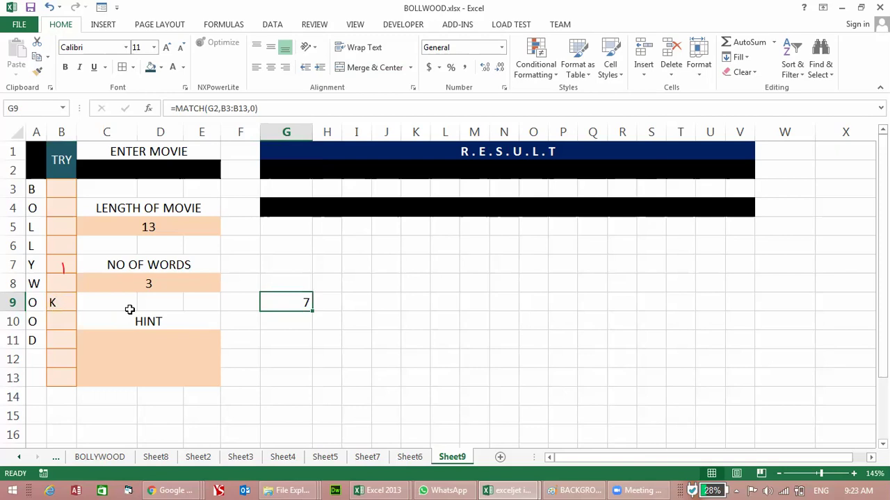
key(Left)
key(Left)
key(Left)
key(Left)
key(Left)
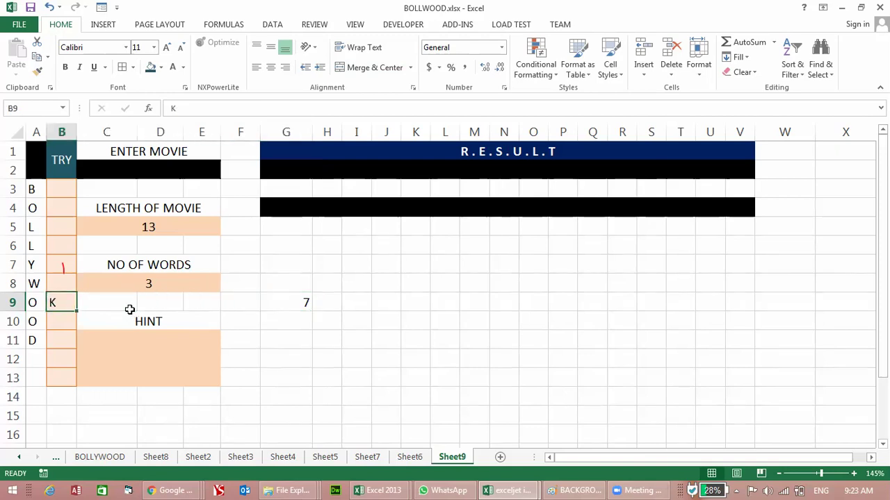
key(Delete)
Step: Enter K in B8 and confirm G9 now returns 6
click(277, 304)
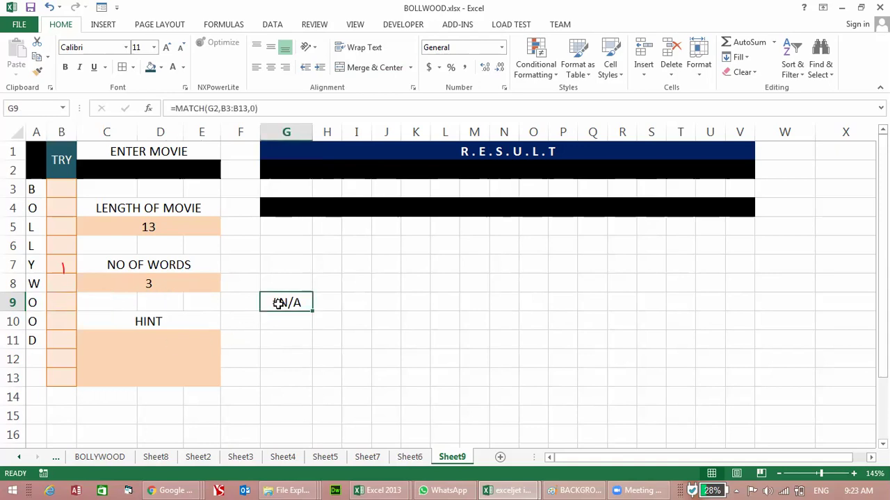
click(53, 282)
text(K)
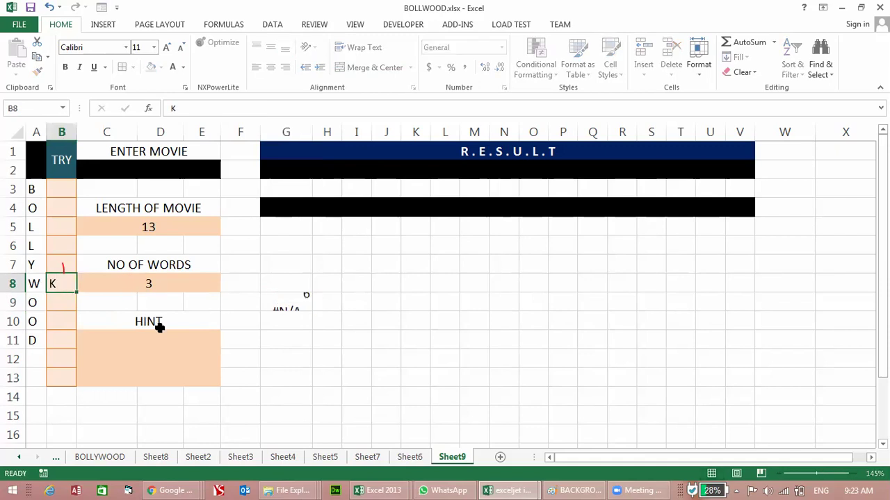
key(Return)
click(301, 172)
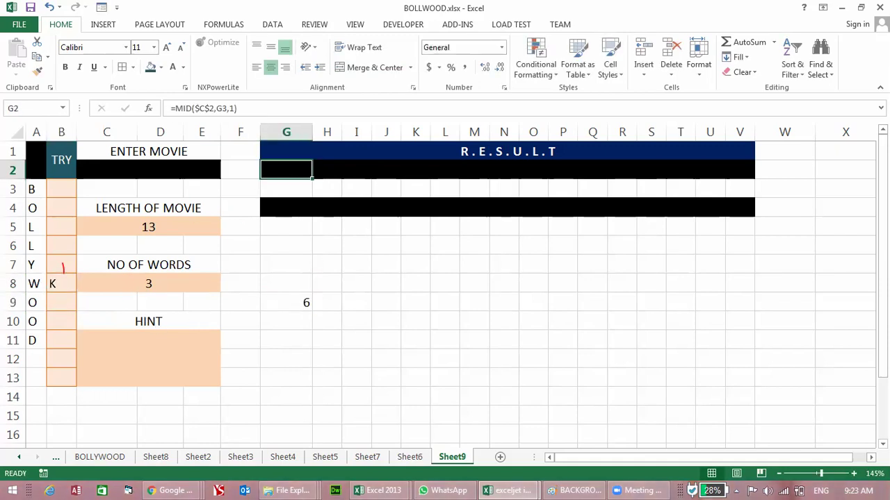
click(303, 300)
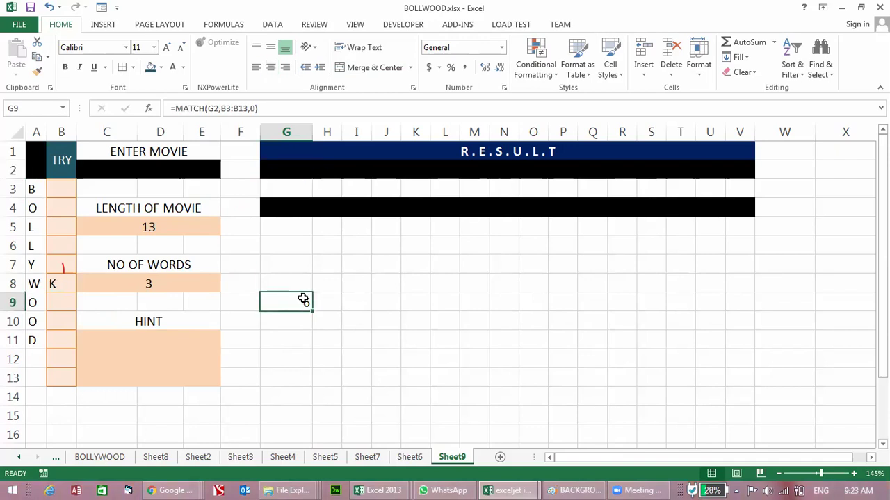
Step: Rewrite G9 as =ISNUMBER(MATCH(G2,B3:B13,0)) and commit it
double_click(303, 300)
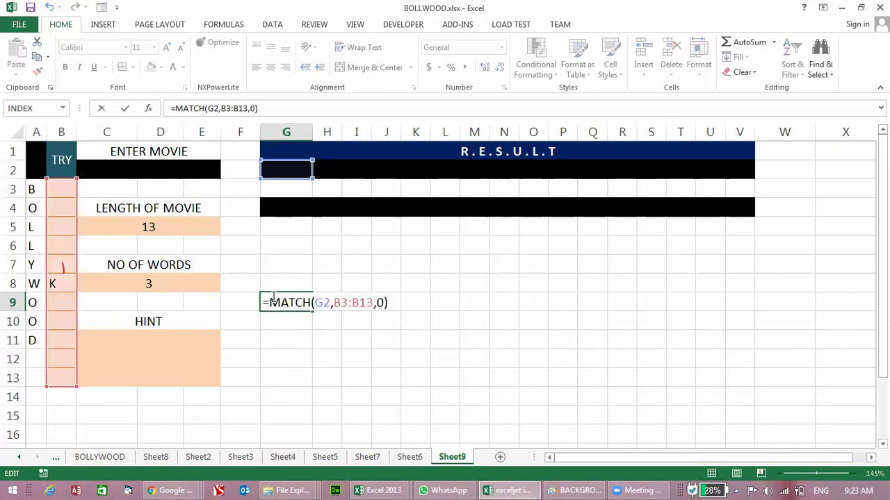
text(ISNUM)
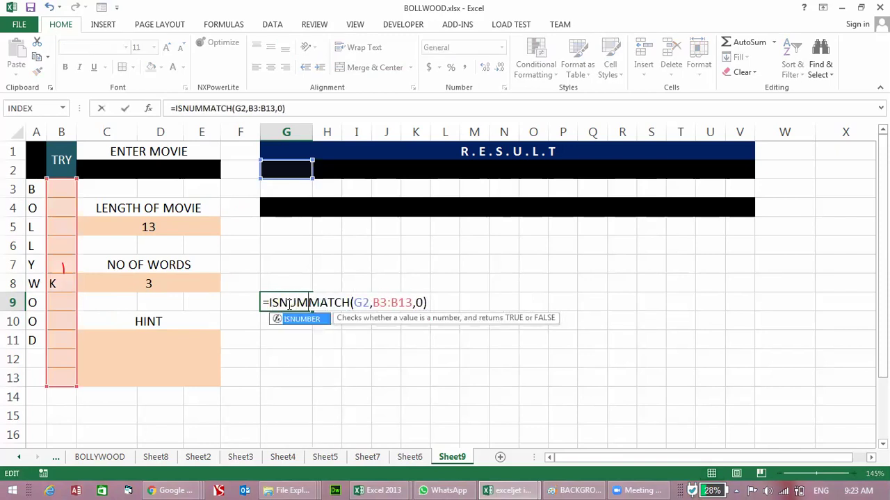
key(Tab)
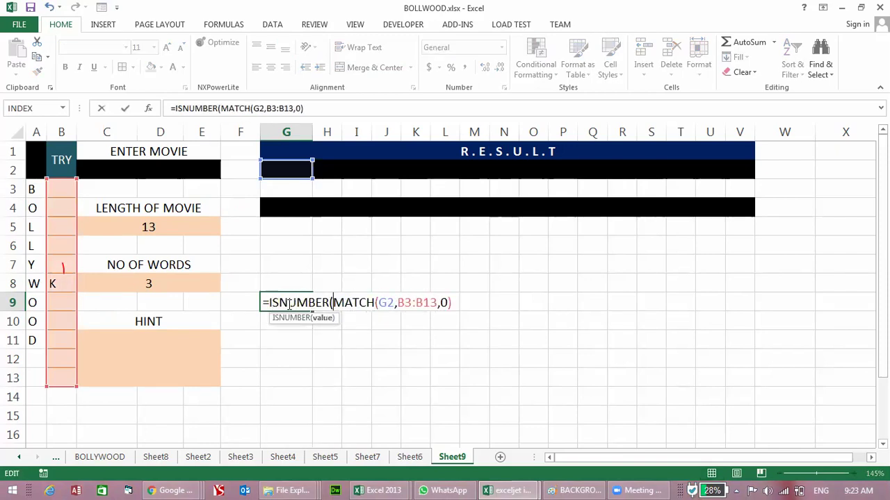
click(456, 303)
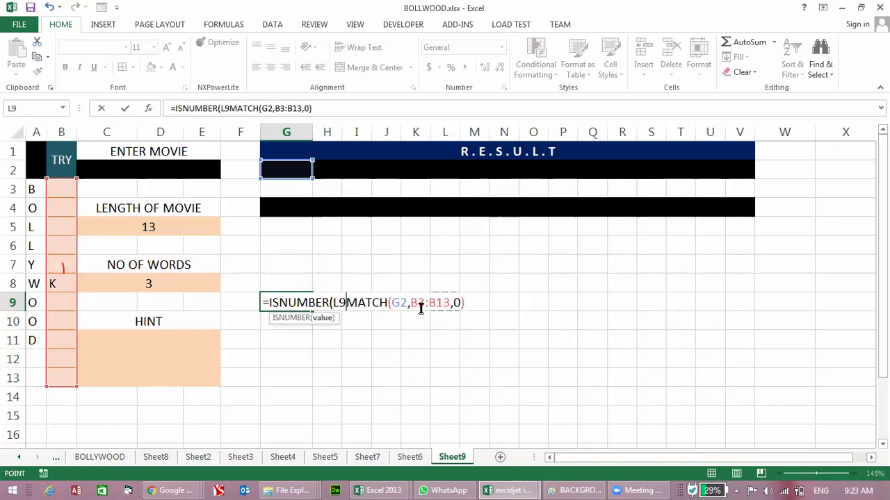
key(BackSpace)
click(455, 305)
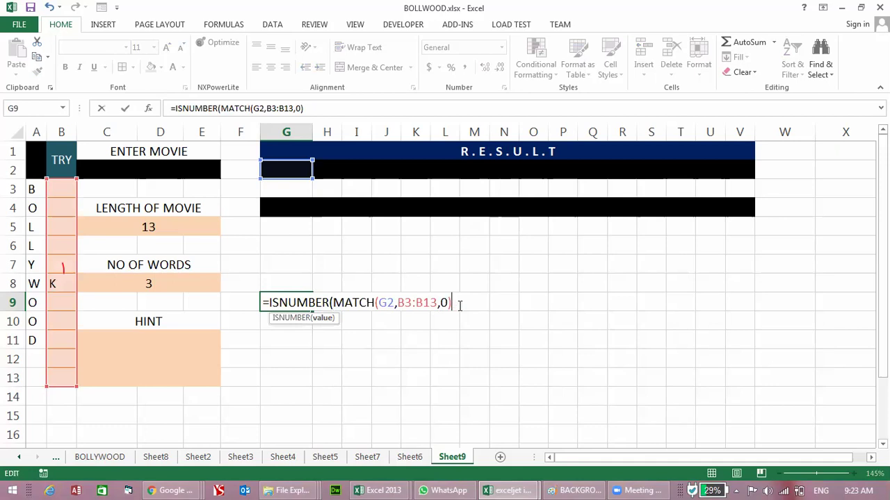
text())
key(Return)
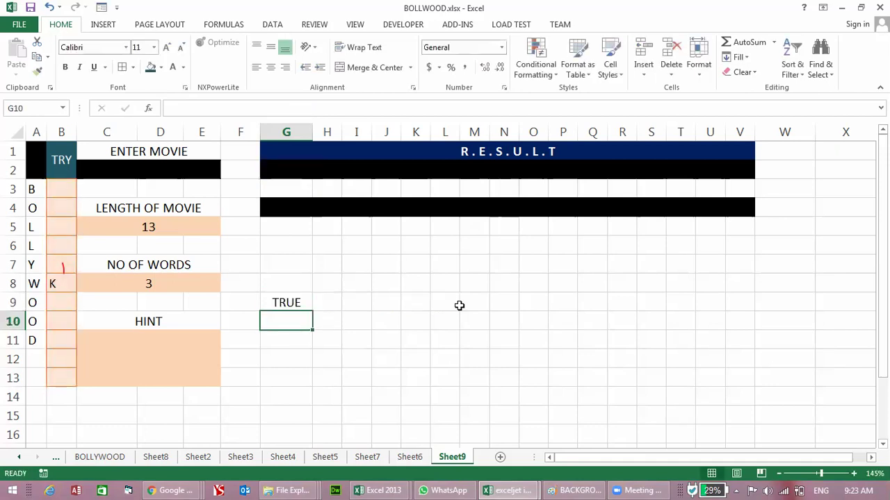
Step: Clear the K from B8, then test K in B6 and delete it
key(Up)
key(Left)
key(Left)
key(Left)
key(Left)
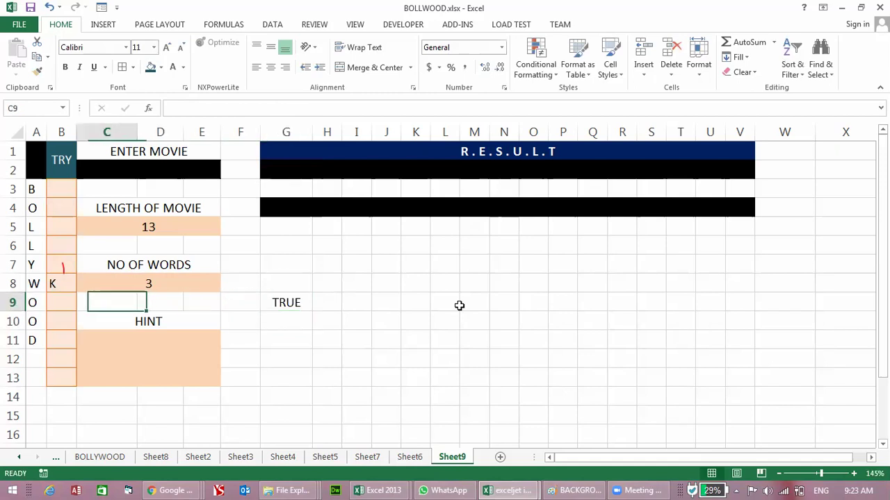
key(Up)
key(Left)
key(Delete)
key(Down)
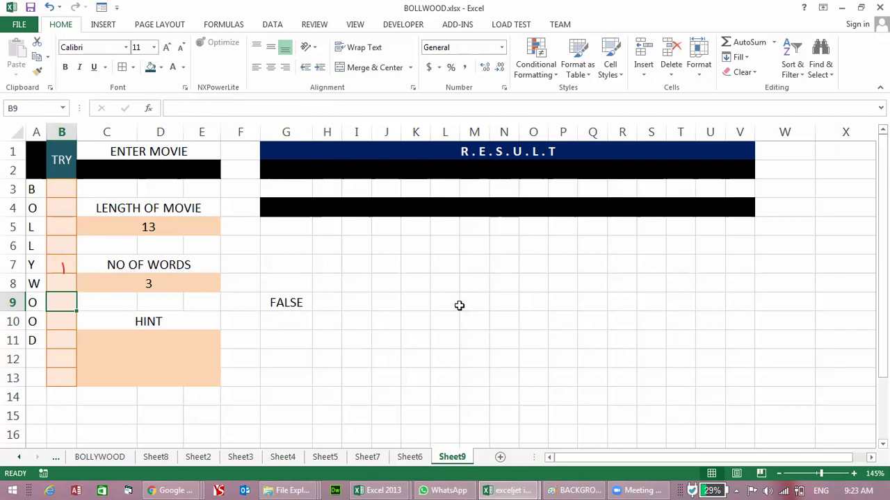
key(Up)
key(Up)
key(Up)
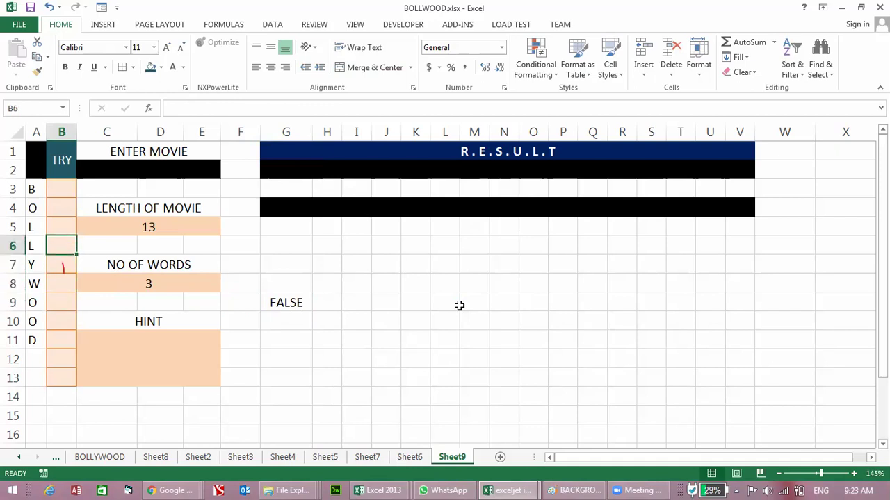
text(A)
key(BackSpace)
text(K)
key(Return)
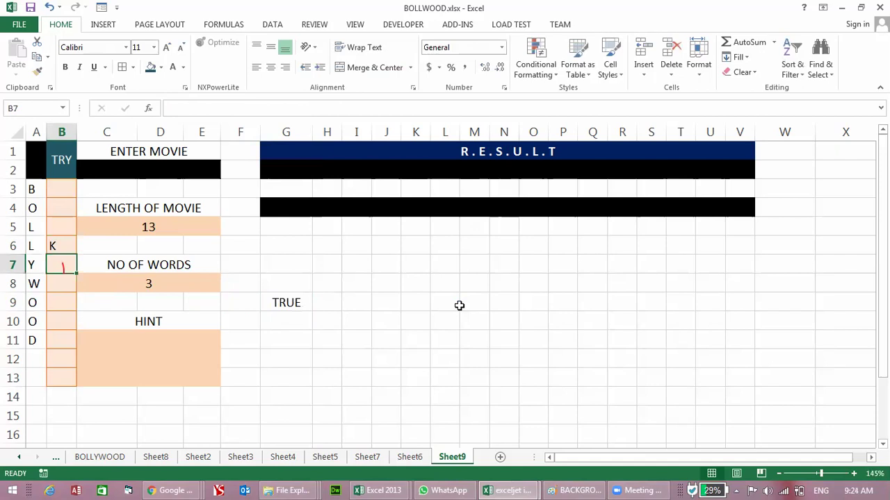
key(Up)
key(Delete)
Step: Test K in B3 and B13, clearing each, then reopen G9's formula for editing
key(Up)
key(Up)
key(Up)
text(K)
key(Return)
key(Up)
key(Delete)
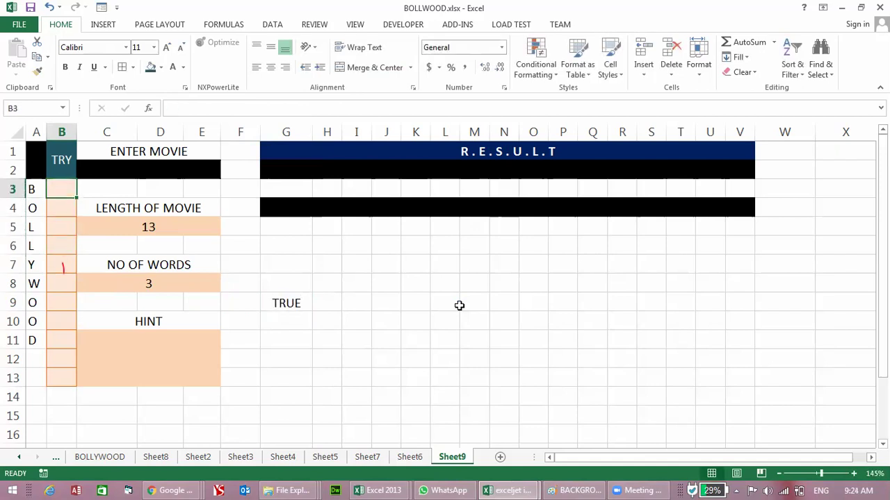
key(Down)
key(Down)
key(Down)
key(Down)
key(Down)
key(Down)
key(Down)
key(Down)
key(Down)
key(Down)
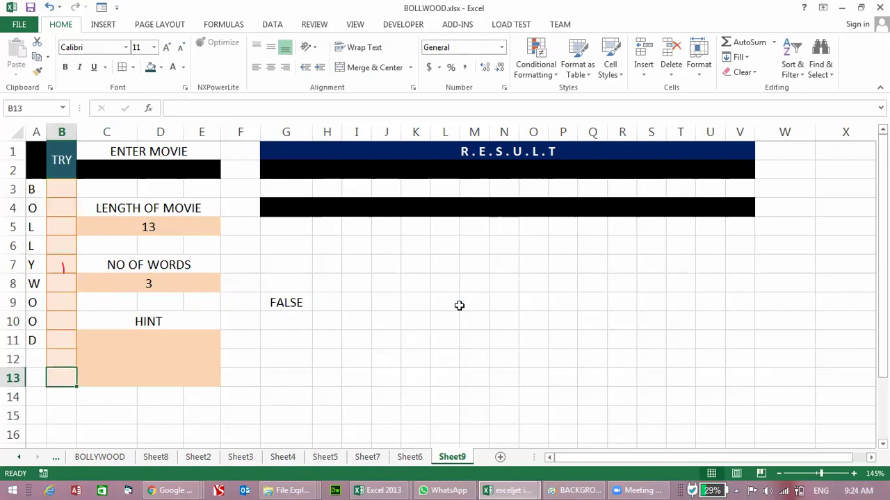
text(K)
key(Return)
key(Up)
key(Delete)
key(Up)
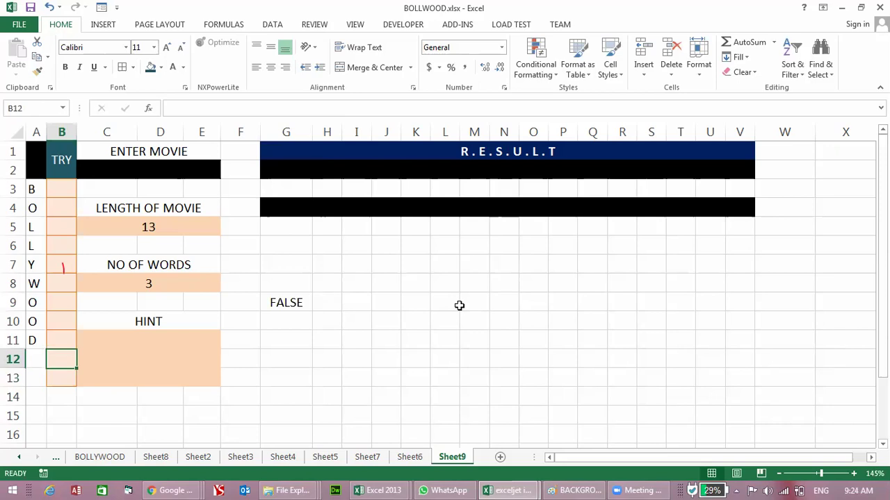
key(Right)
key(Right)
key(Right)
key(Right)
key(Right)
key(Up)
key(Up)
key(Up)
key(F2)
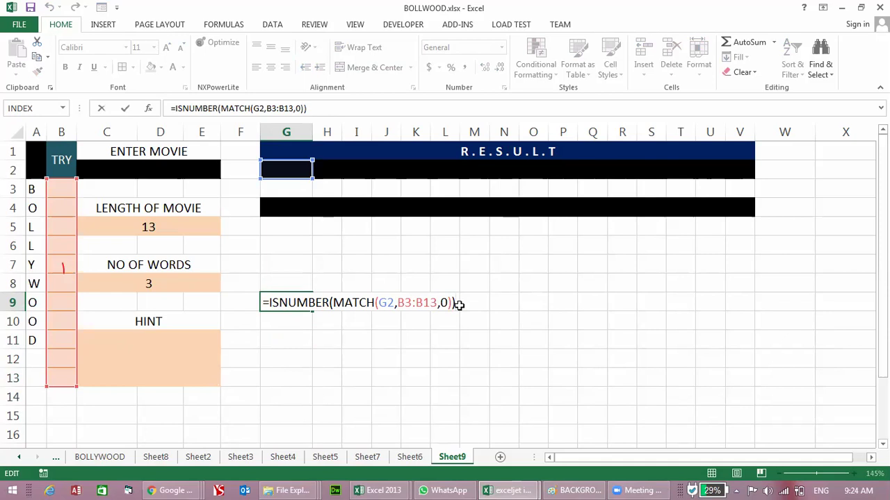
Step: Guess K in B10 so G9 turns TRUE, review G2's MID formula, and recommit G9
key(Return)
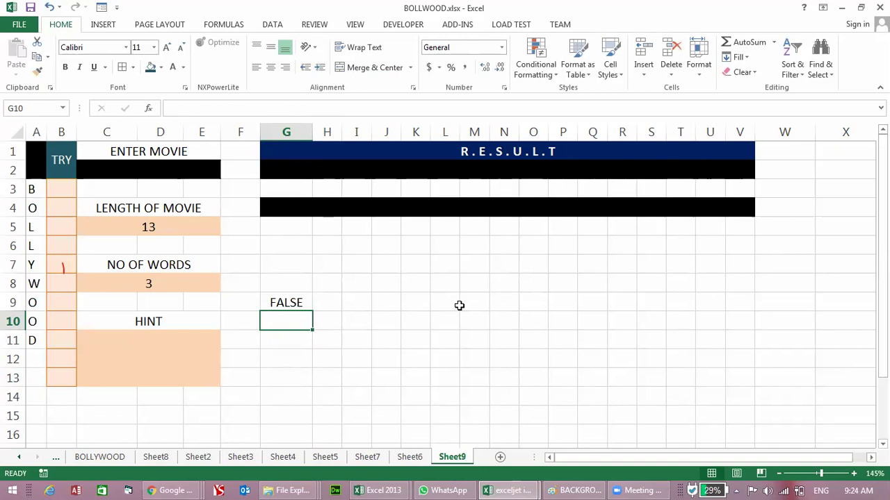
key(Left)
key(Left)
key(Left)
key(Left)
key(Left)
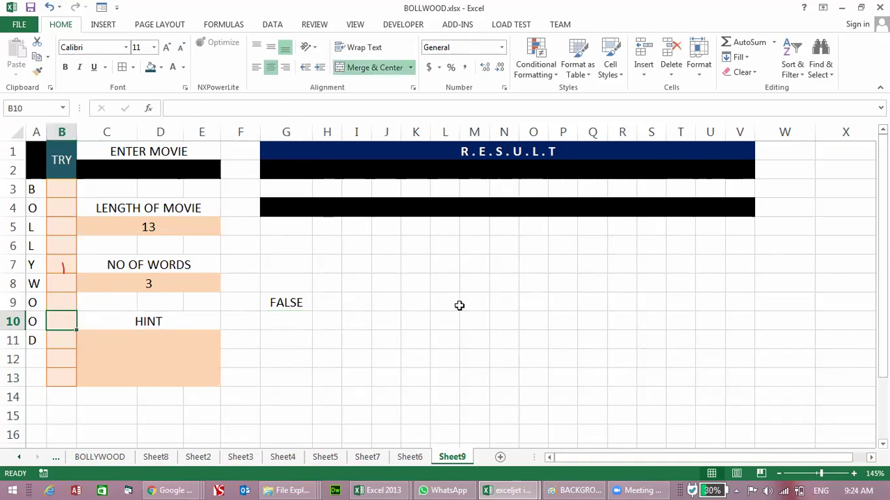
text(K)
key(Right)
key(Up)
key(Up)
key(Up)
key(Up)
key(Up)
key(Up)
key(Up)
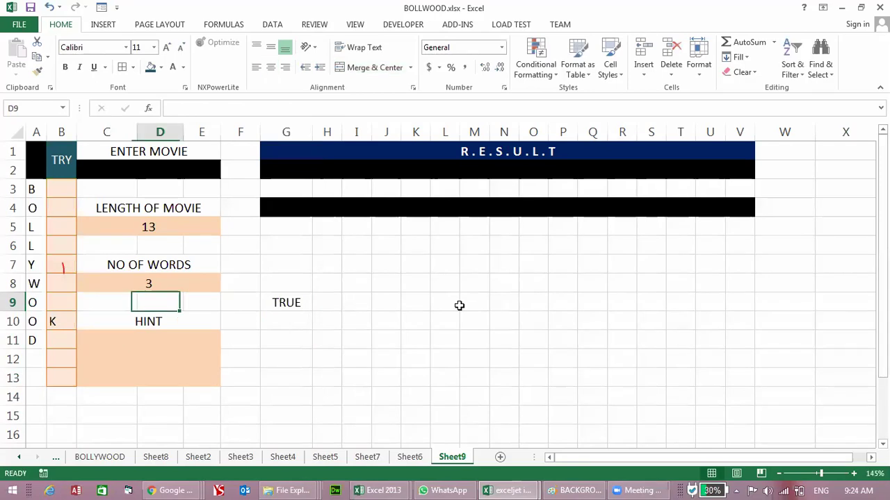
key(Up)
key(Right)
key(Right)
key(Right)
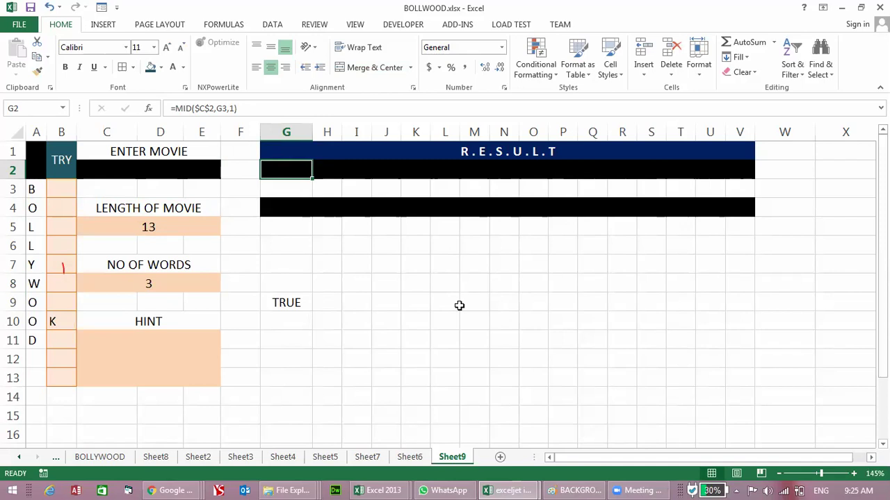
key(Down)
key(Down)
key(Down)
key(Down)
key(Down)
key(Down)
key(Down)
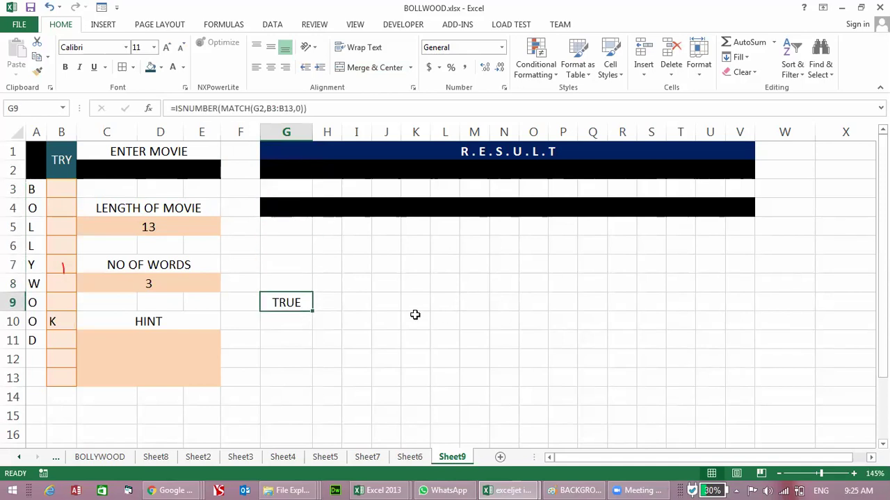
key(F2)
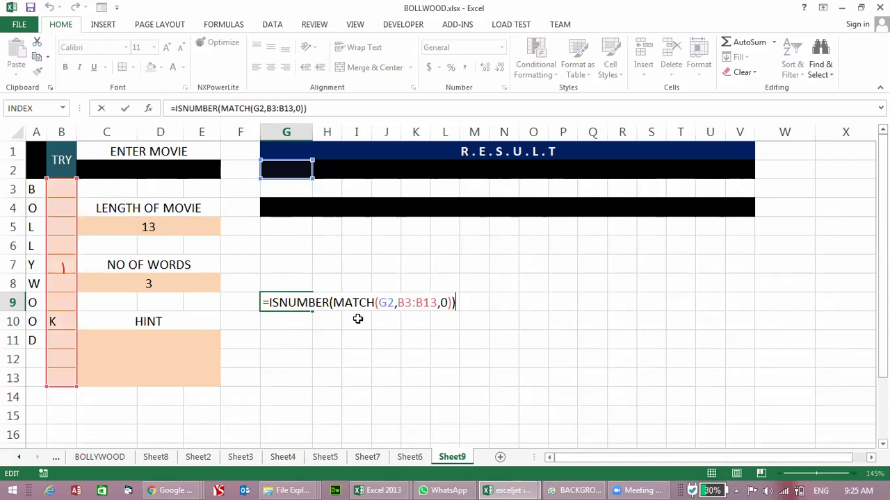
key(Return)
Step: Delete the movie name from C2, then check the results in G9, B10 and G2
click(146, 175)
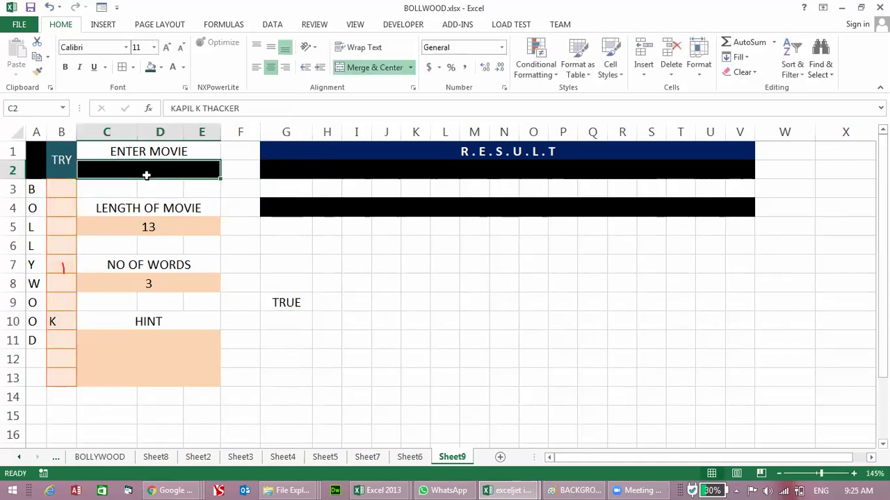
key(Delete)
key(Return)
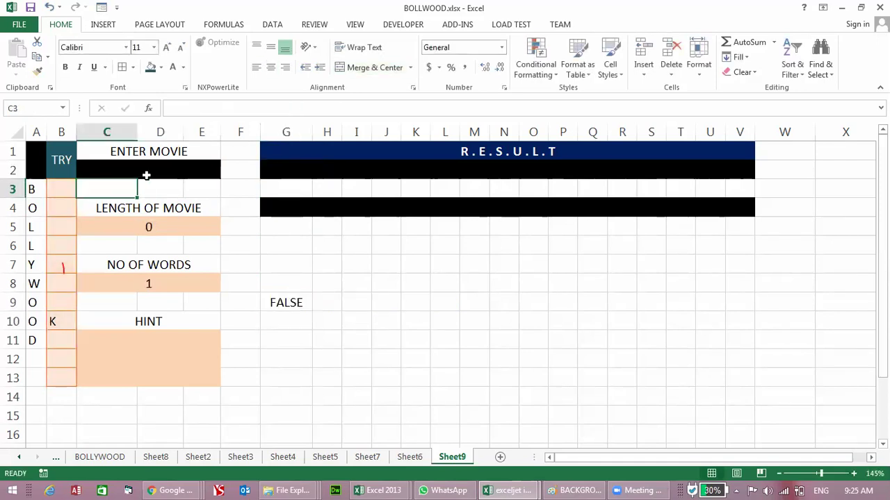
click(278, 307)
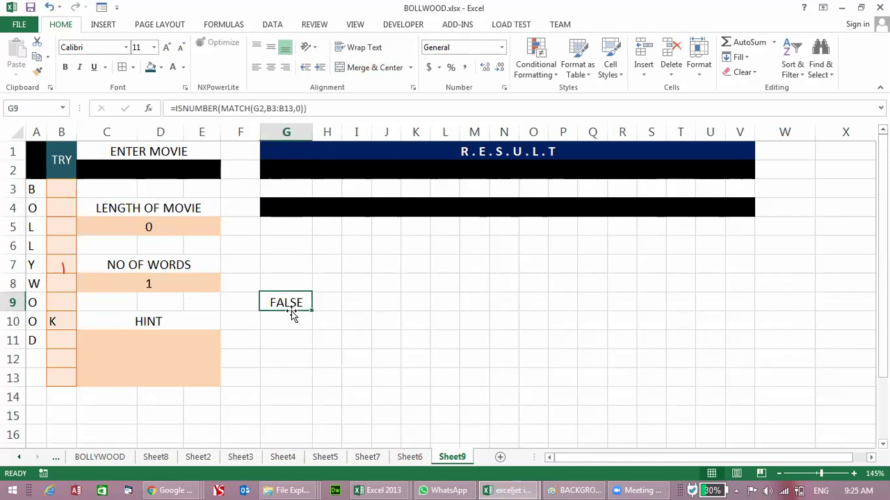
click(49, 321)
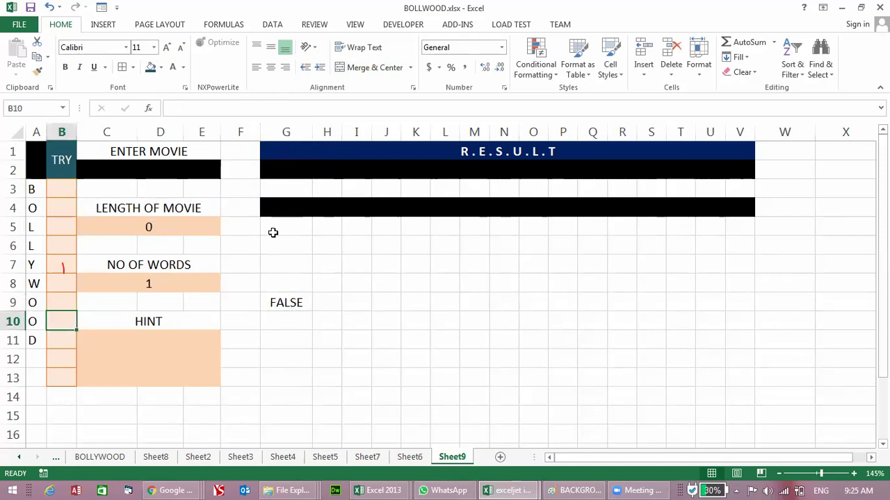
click(286, 171)
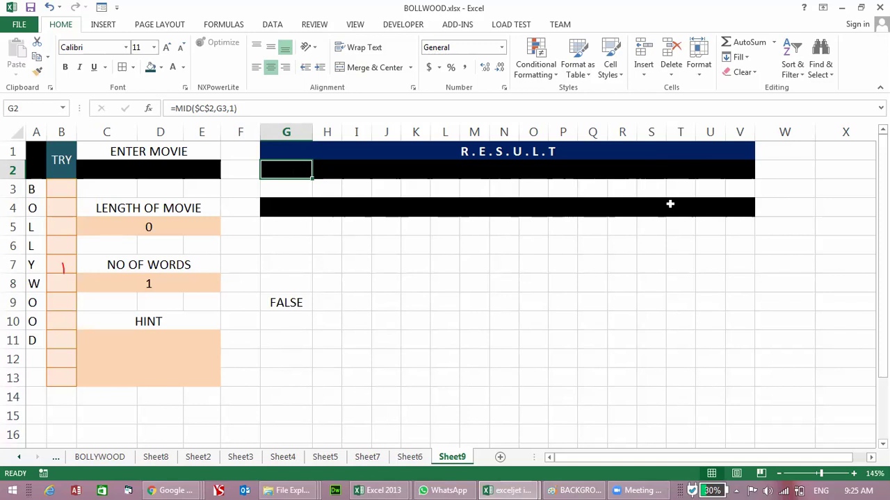
Step: Rewrite G9 as =OR(ISNUMBER(MATCH(G2,B3:B13,0)),G2="") so a blank G2 also returns TRUE
click(295, 301)
double_click(297, 302)
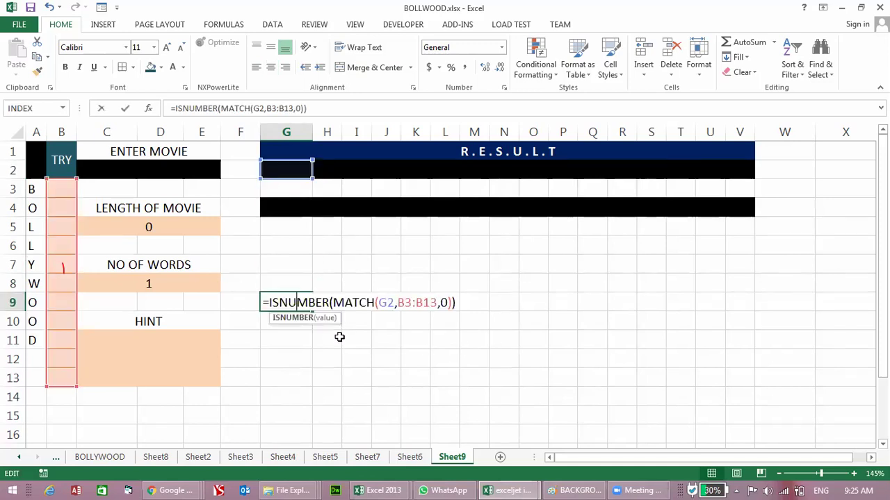
key(Left)
key(Left)
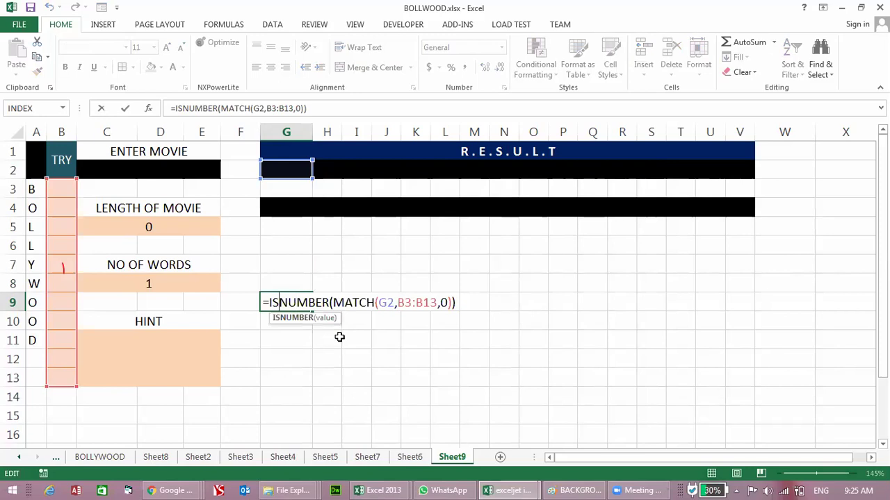
key(Left)
key(Left)
text(OR()
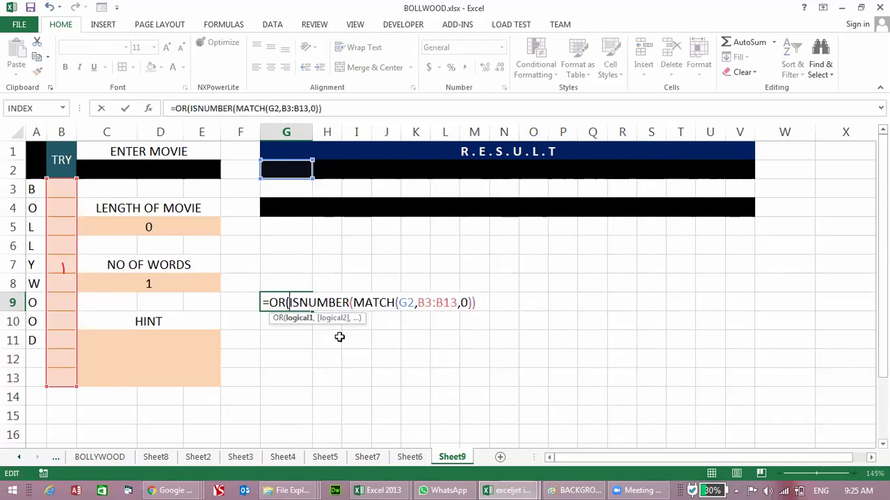
click(479, 303)
text(,)
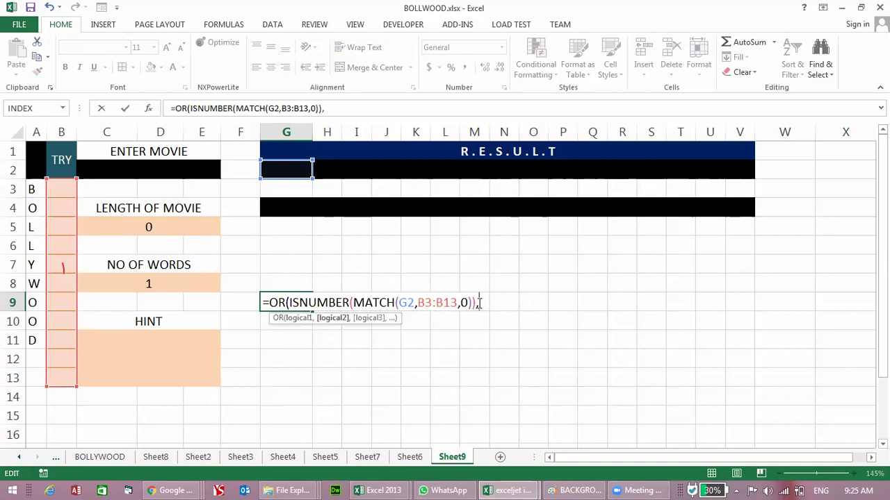
click(272, 167)
text(=""))
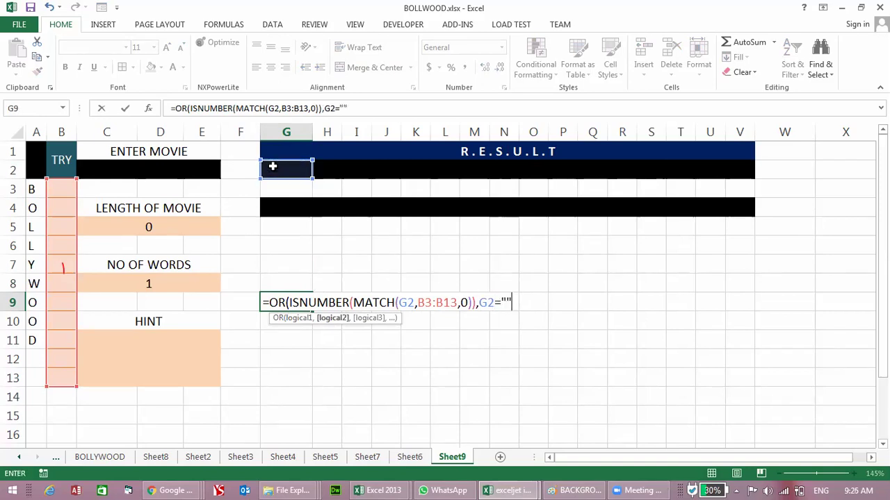
key(Return)
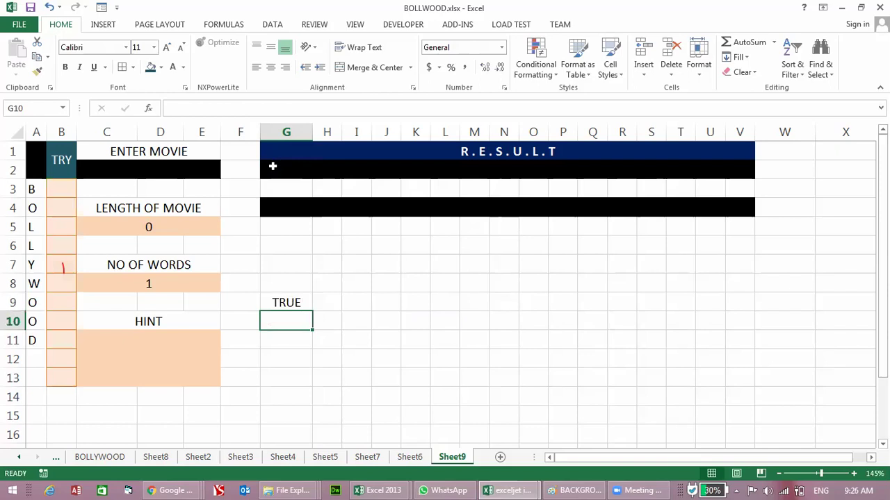
Step: Re-commit G9's OR formula, then clear it out of G9
key(Up)
key(F2)
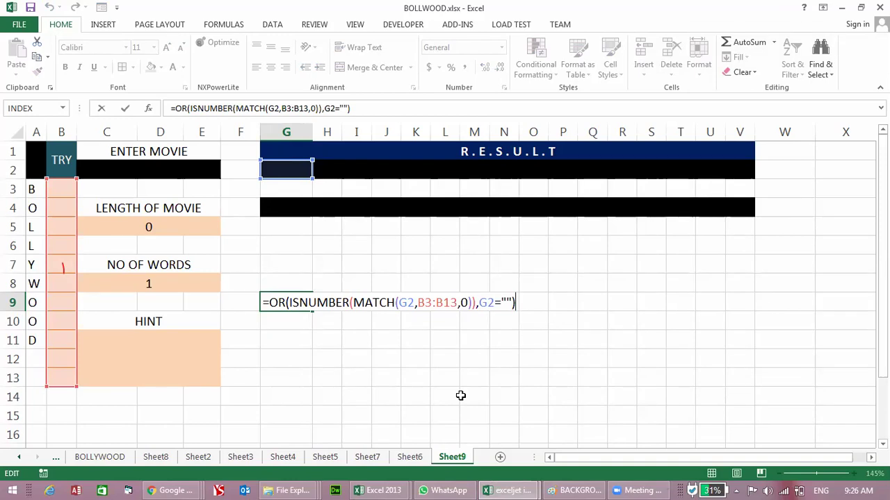
key(ctrl+Return)
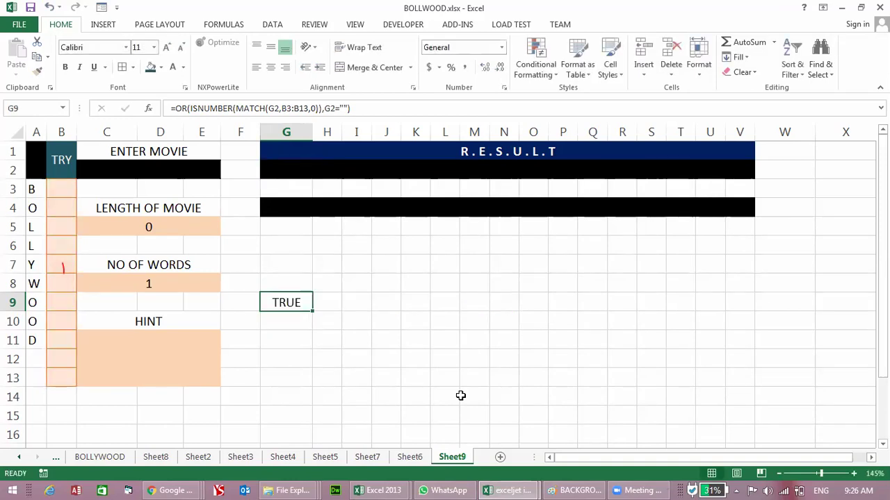
key(Delete)
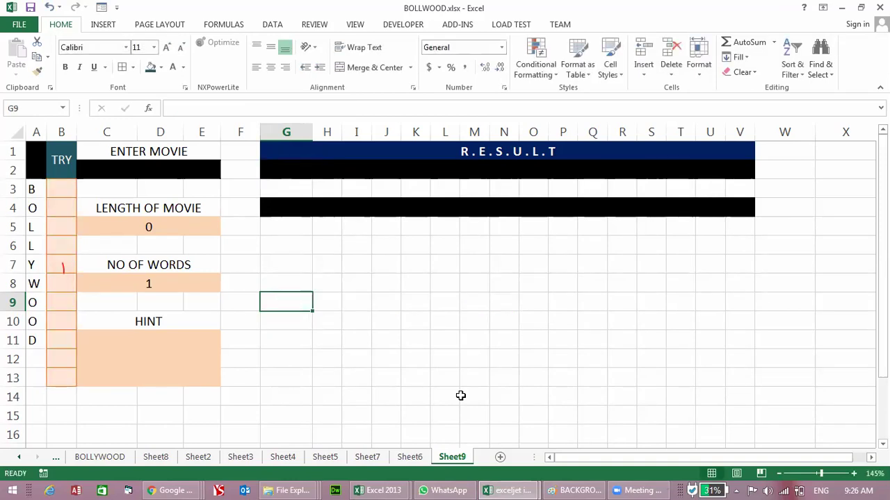
Step: Review the guess range B3:B13 and the formulas in G2, C2 and C5
drag(66, 189, 64, 372)
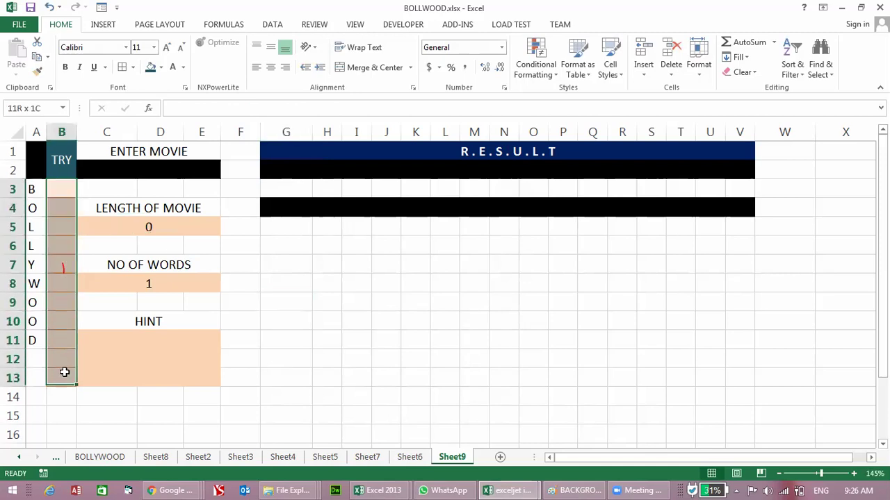
click(282, 172)
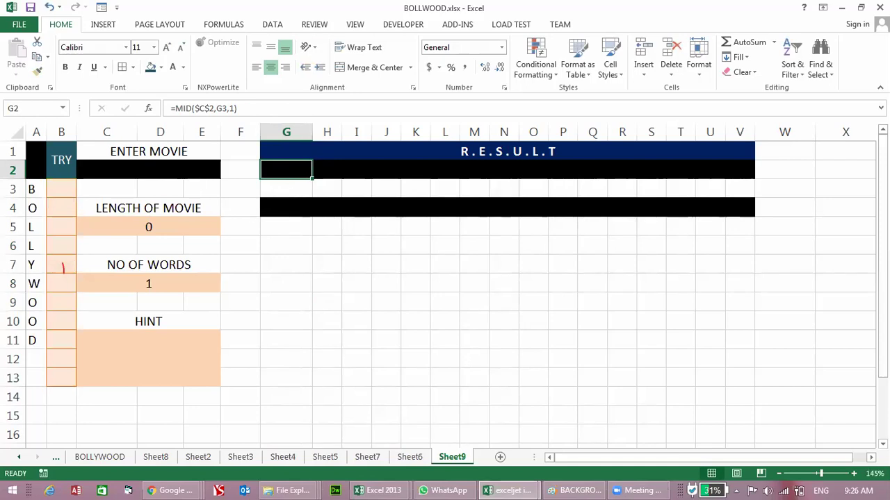
click(212, 170)
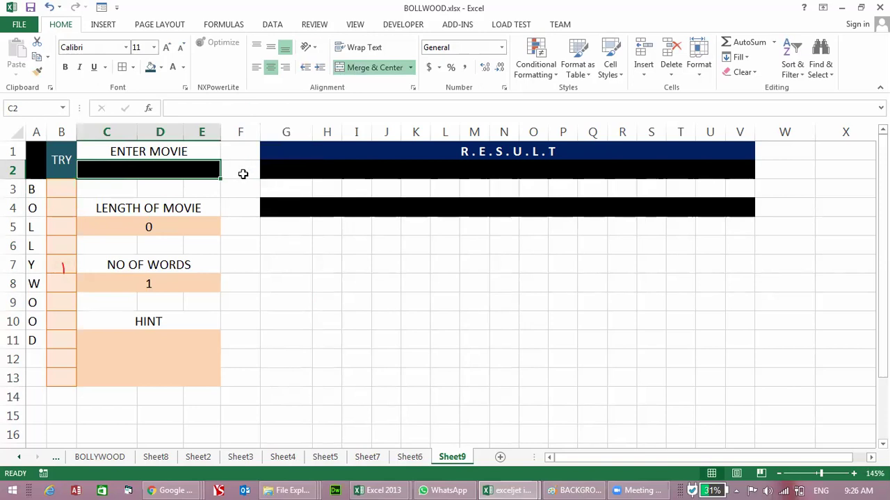
click(201, 227)
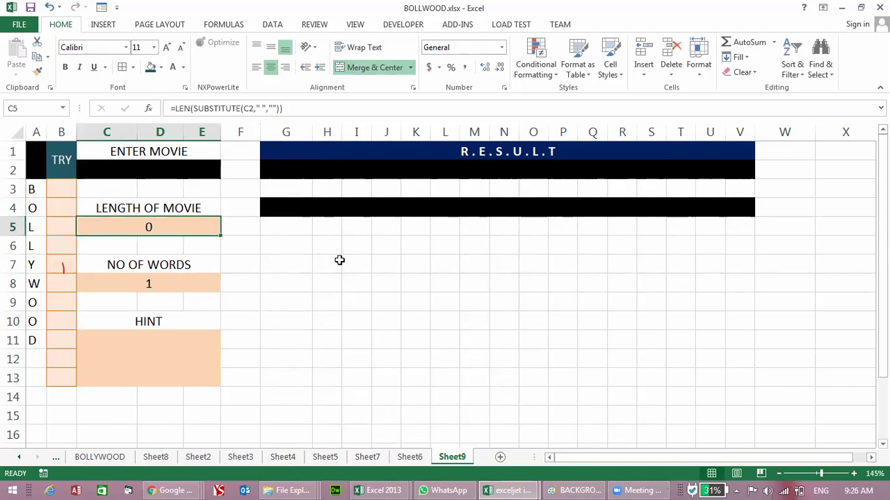
click(288, 268)
key(Return)
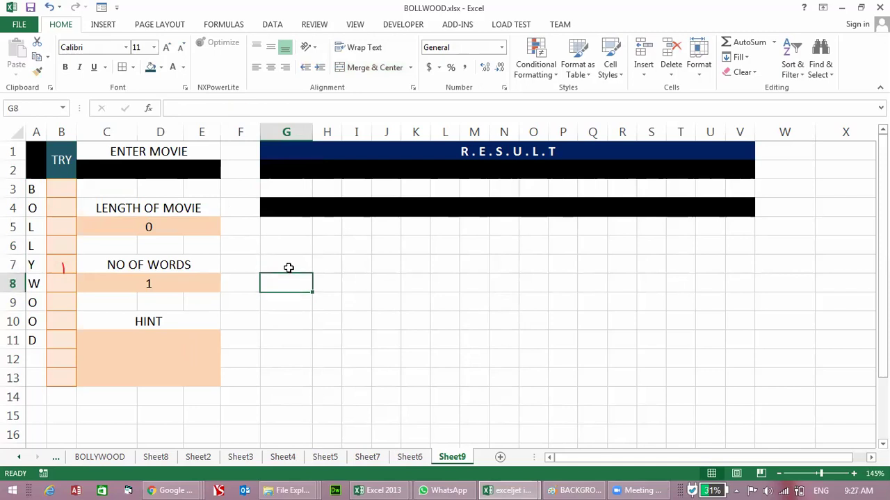
text(=)
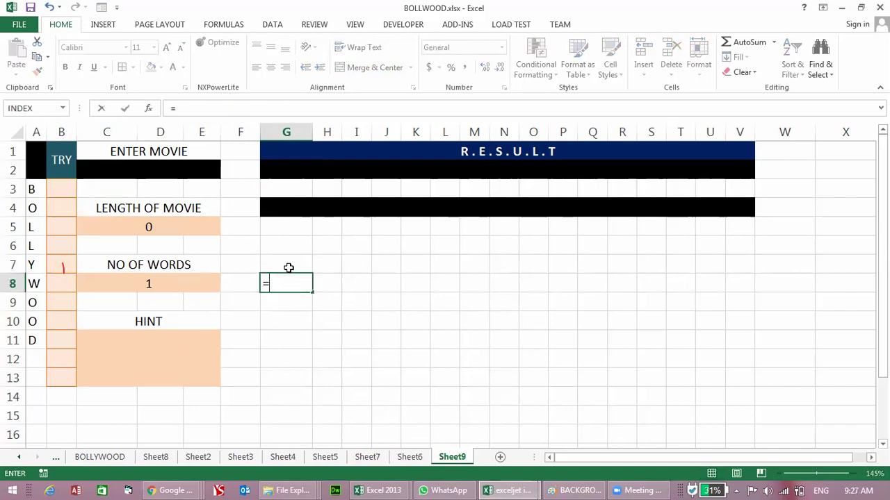
key(Escape)
click(281, 175)
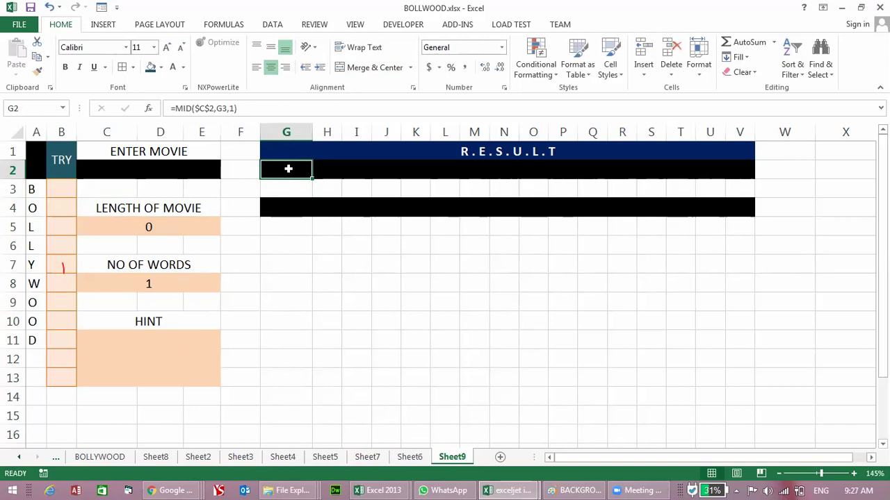
Step: Enter =MATCH(G2,B3:B13,0) in G8, which returns #N/A
click(294, 278)
text(=MATCH)
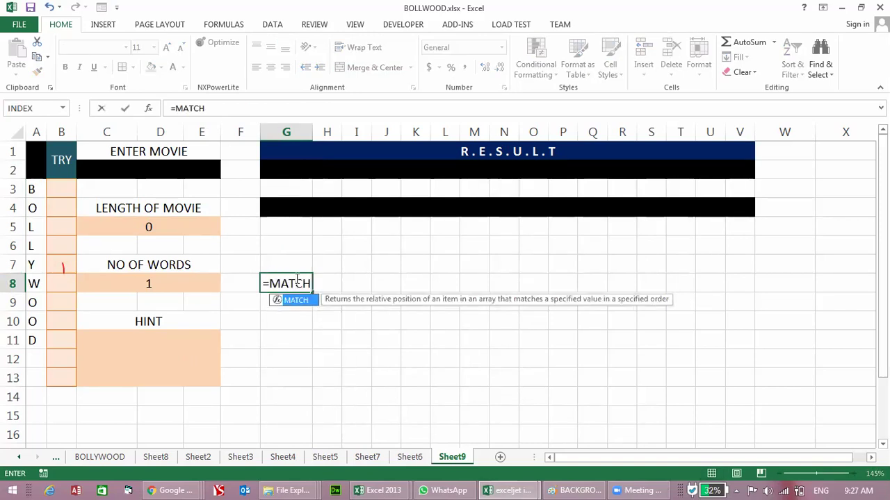
text(()
click(299, 167)
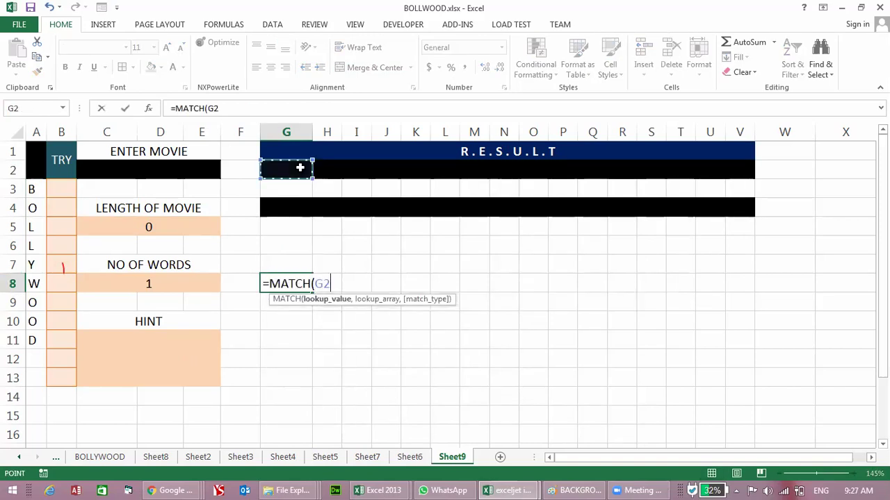
text(,)
drag(65, 193, 66, 387)
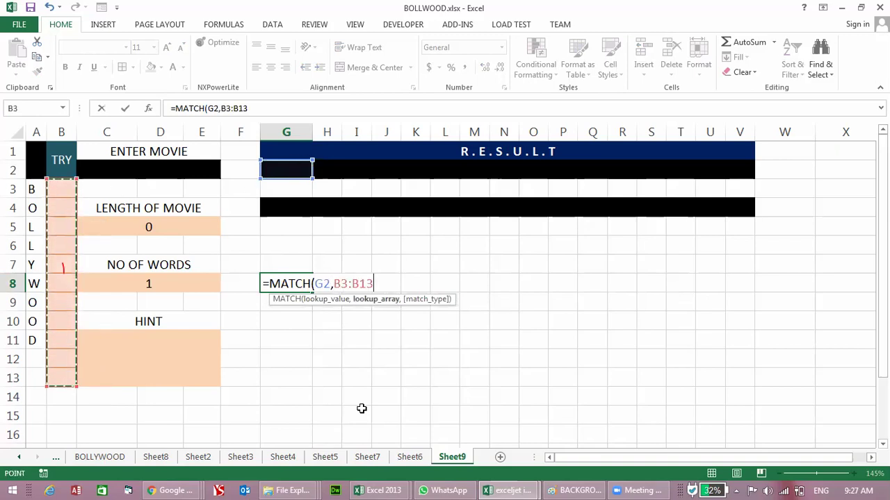
text(,)
text(0))
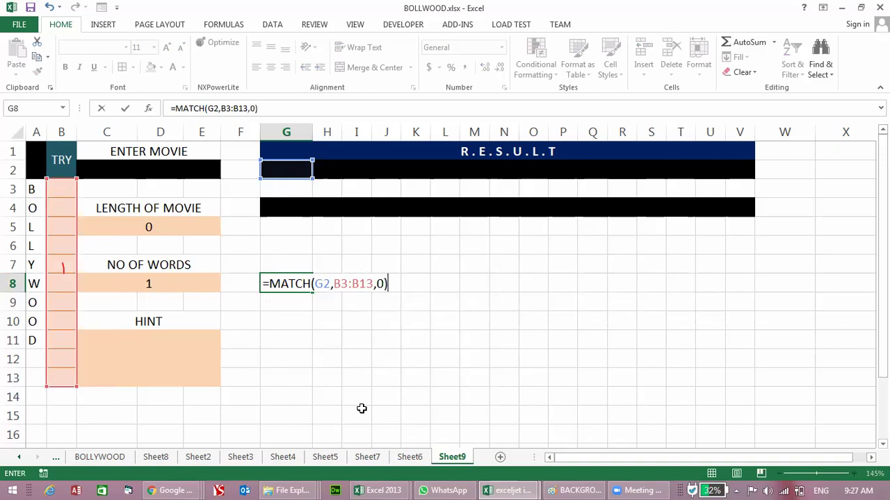
key(Return)
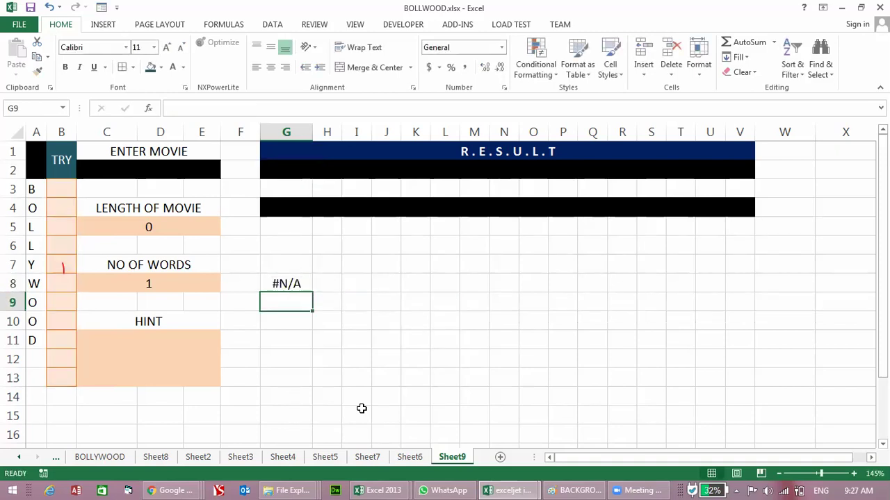
Step: Enter the three-word, 13-letter movie title in C2
key(Up)
key(Up)
key(Up)
key(Up)
key(Up)
key(Up)
key(Up)
key(Up)
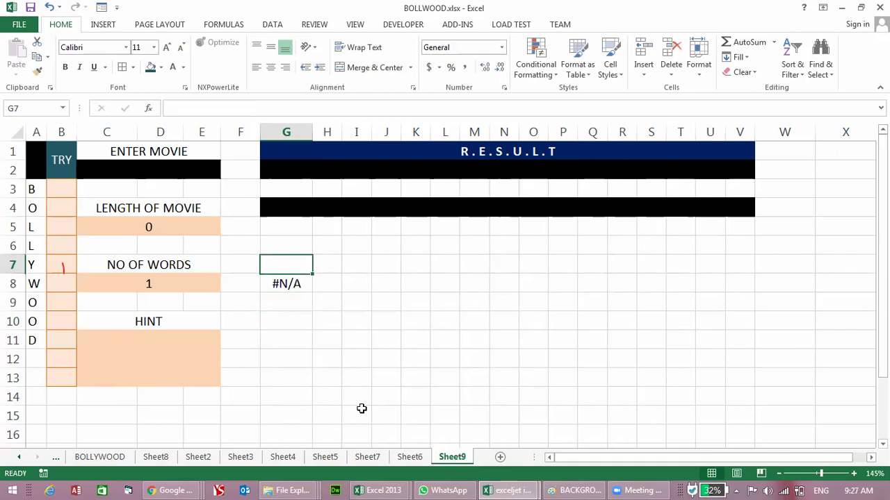
key(Left)
key(Left)
key(Down)
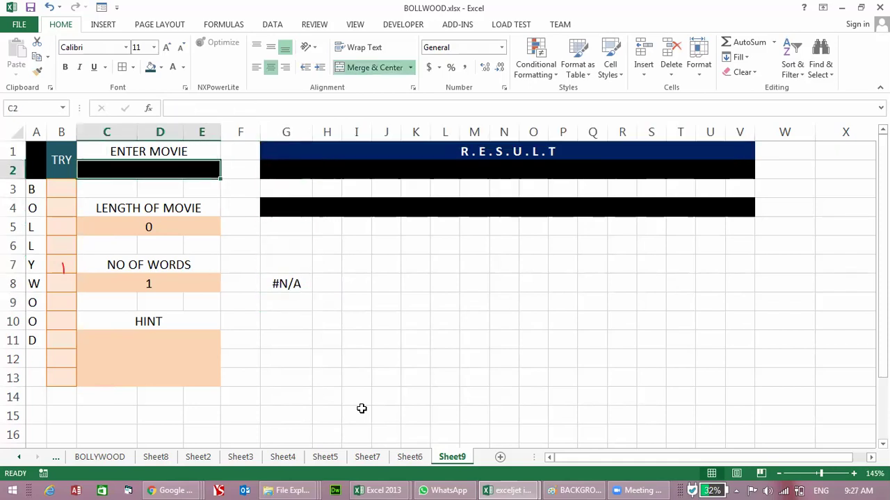
key(Return)
Step: Enter K as a guess in B7 and check the result in G8
key(Left)
key(Up)
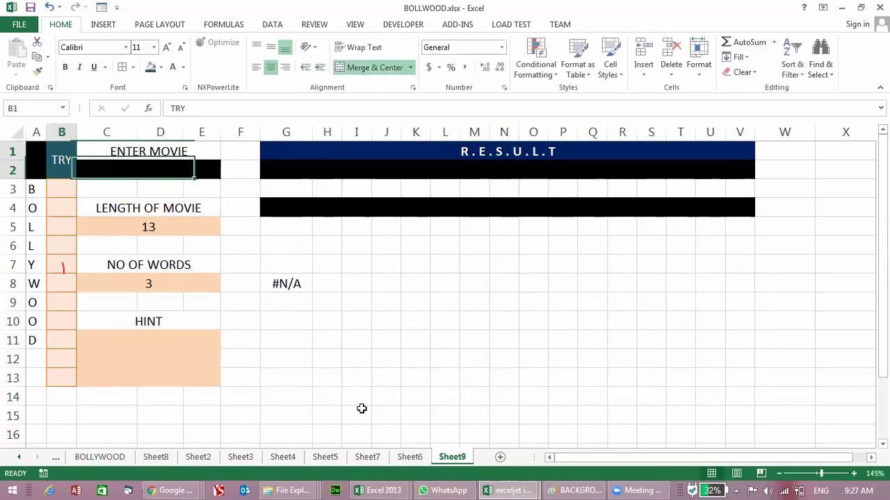
key(Left)
key(Down)
key(Down)
key(Down)
key(Down)
key(Down)
key(Right)
text(K)
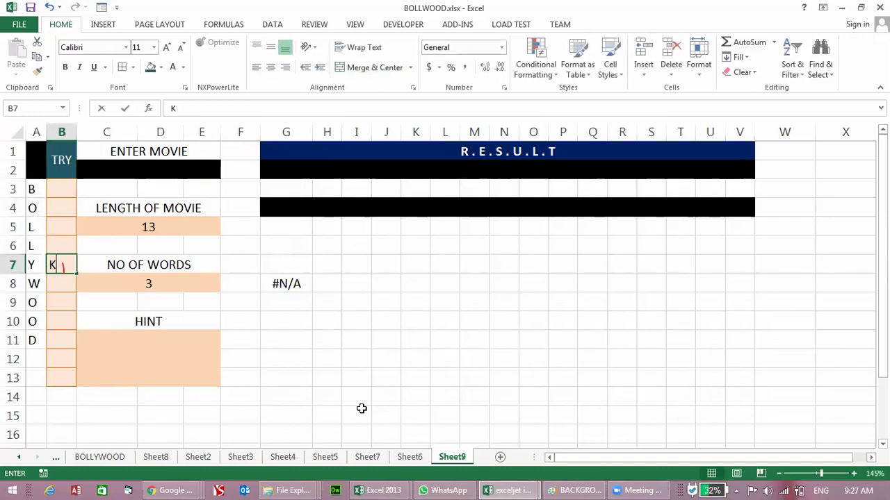
key(Return)
key(Right)
key(Right)
key(Right)
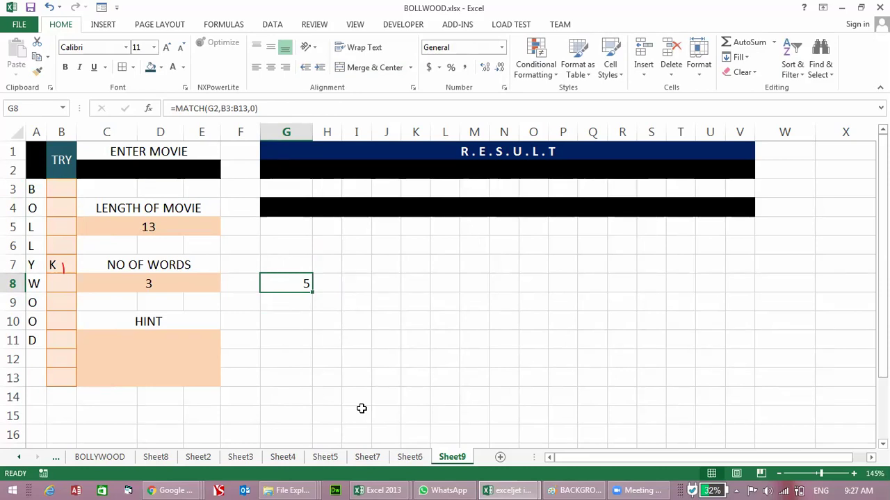
Step: Clear B7 and re-enter the K guess
key(Left)
key(Left)
key(Left)
key(Up)
key(Delete)
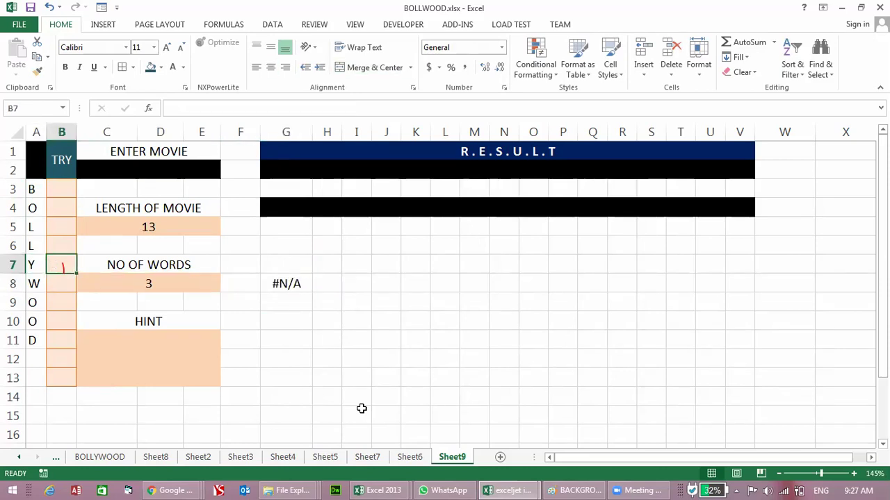
text(K)
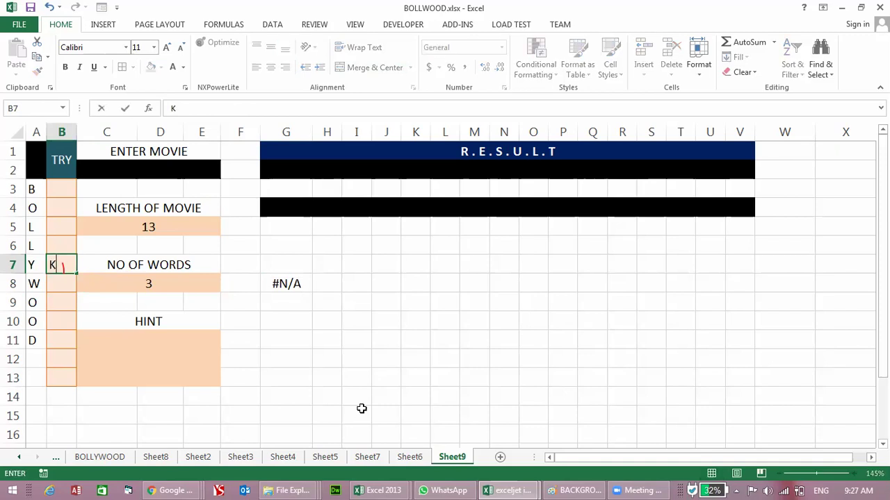
key(Right)
key(Right)
key(Right)
key(Down)
Step: Wrap G8's formula as =ISNUMBER(MATCH(G2,B3:B13,0)) so it returns TRUE
key(F2)
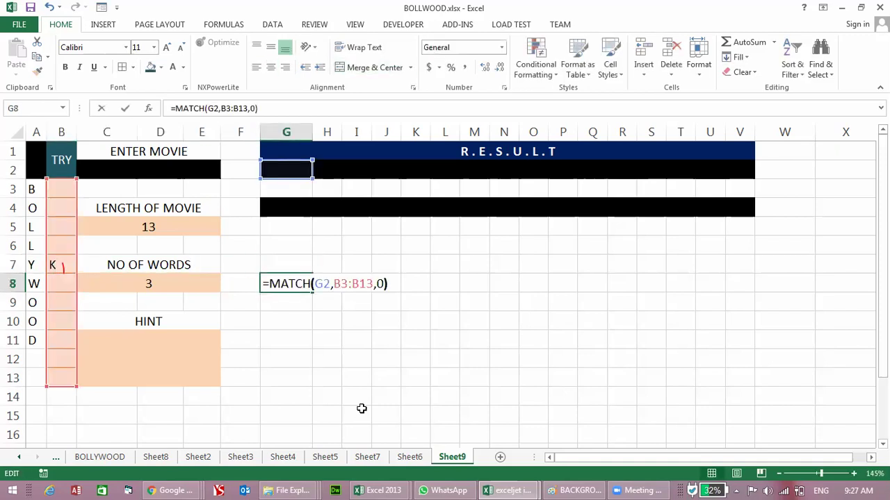
key(Left)
key(Left)
key(Left)
key(Left)
key(Left)
key(Left)
key(Left)
key(Left)
key(Left)
key(Left)
key(Left)
key(Left)
key(Left)
key(Left)
key(Left)
key(Left)
key(Left)
key(Left)
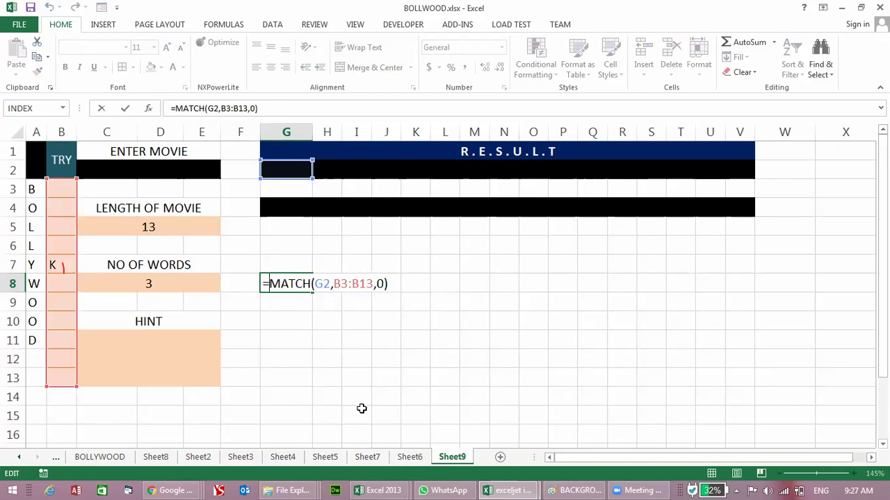
text(ISNUMBER()
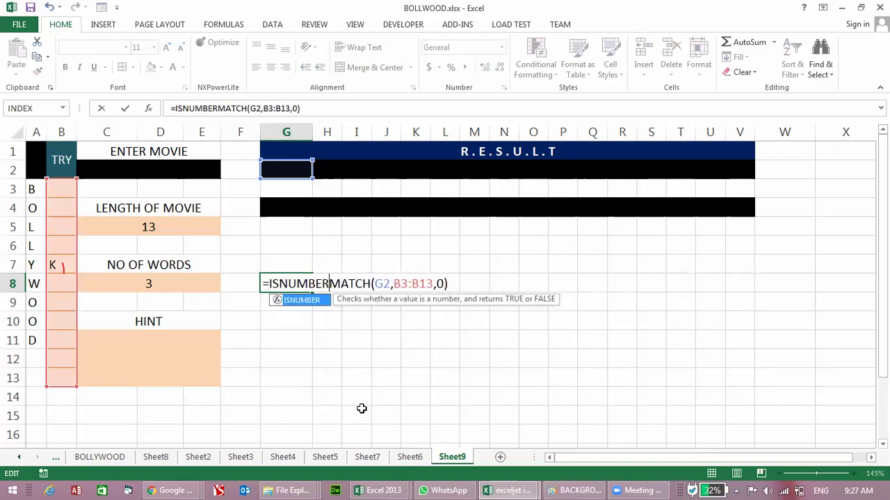
click(455, 284)
text())
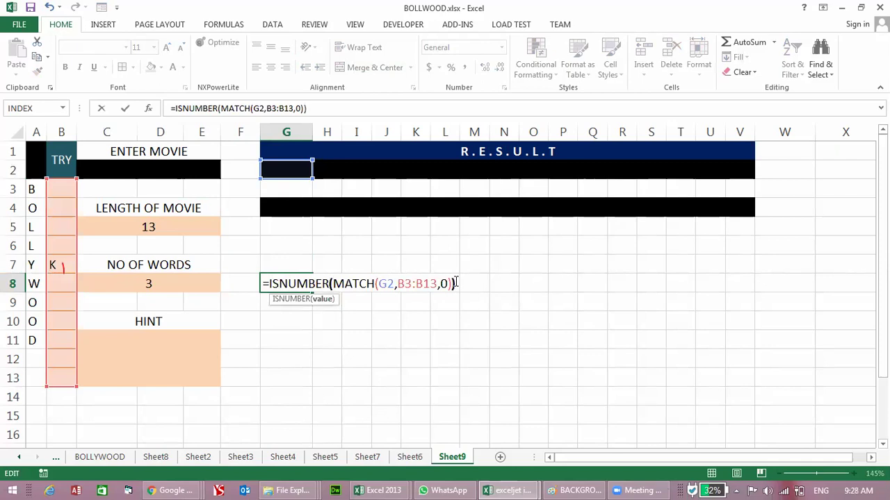
key(Return)
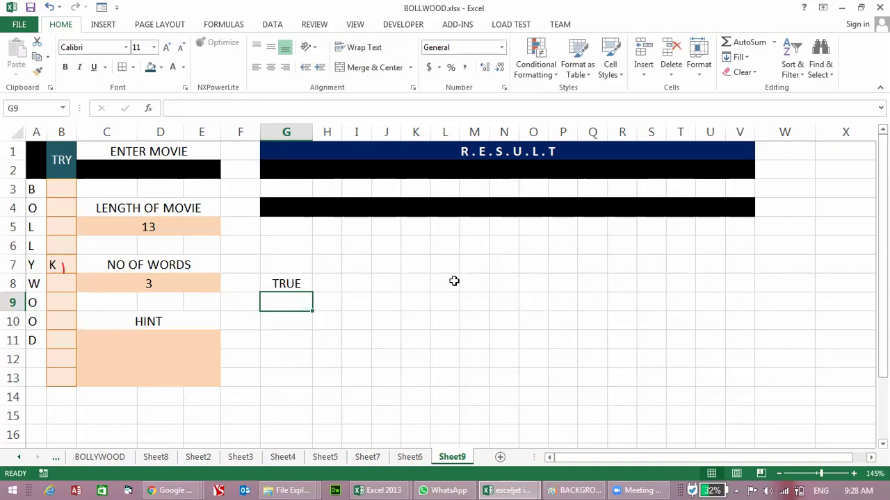
Step: Copy the text ISNUMBER(MATCH(G2,B3:B13,0)) from G8's formula without changing the cell
click(292, 285)
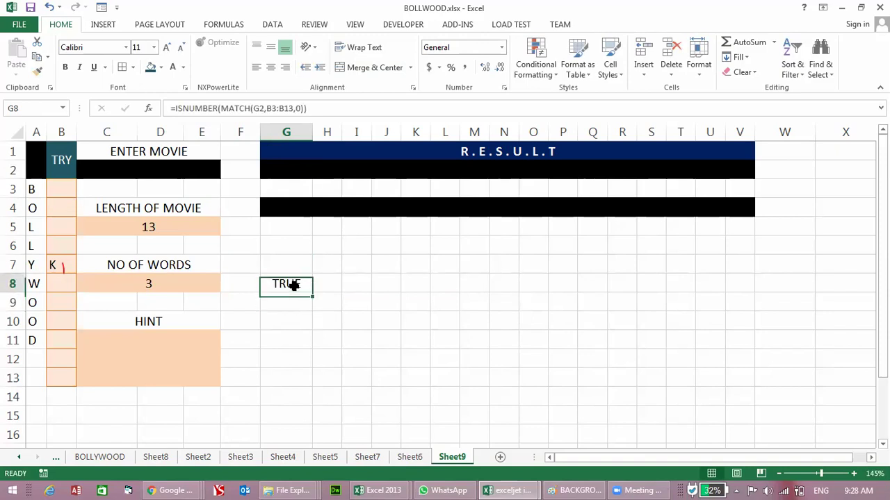
click(296, 166)
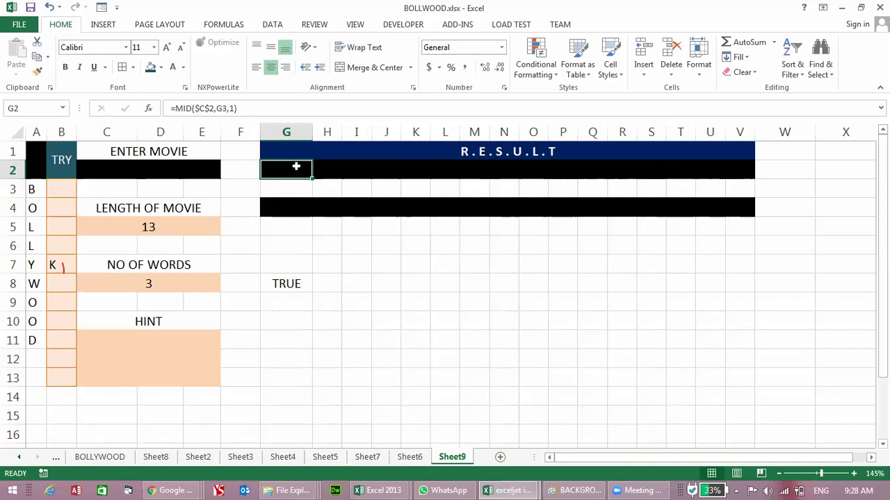
click(285, 281)
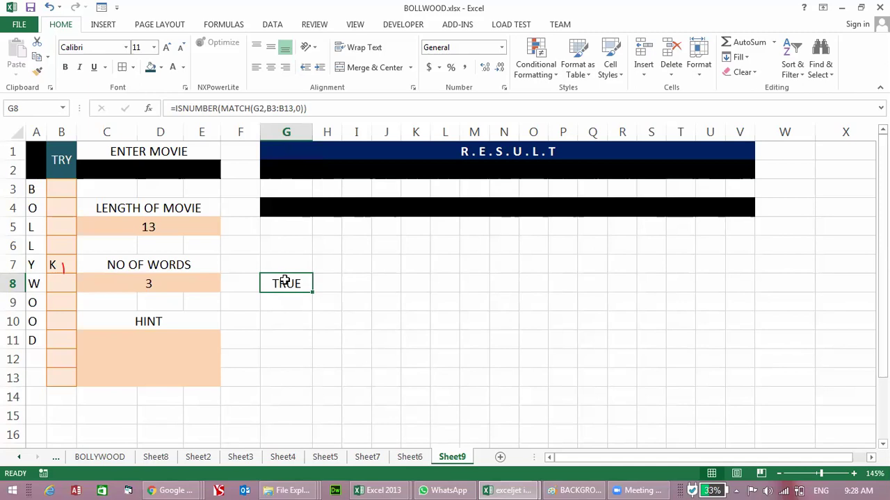
double_click(285, 280)
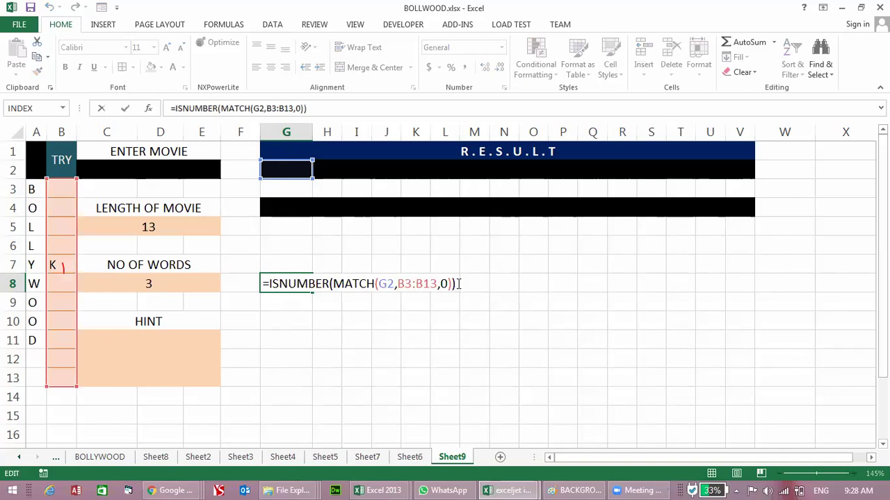
drag(458, 284, 265, 285)
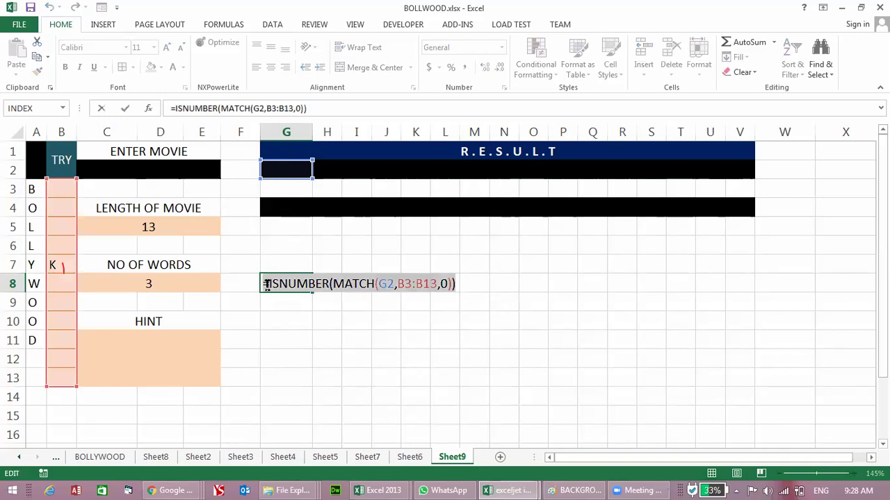
key(ctrl+c)
key(Escape)
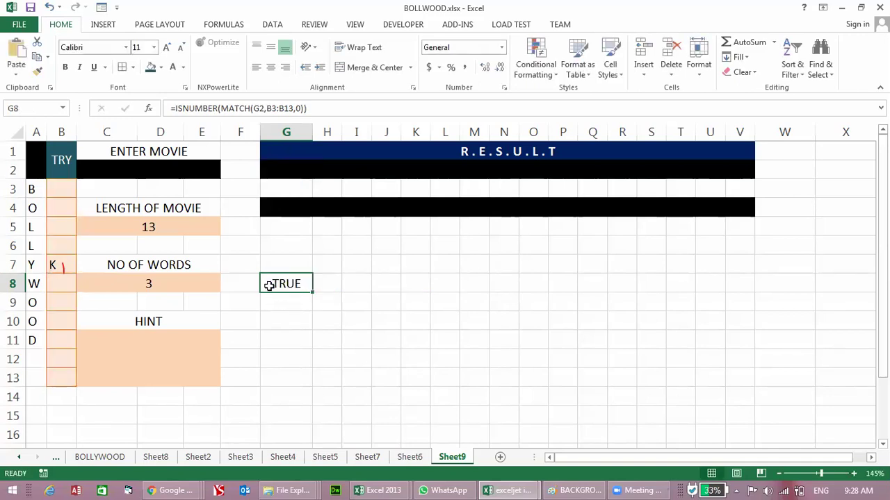
Step: Start a formula rule on G2 with =ISNUMBER(MATCH(G2,$B$3:$B$13,0))
click(281, 169)
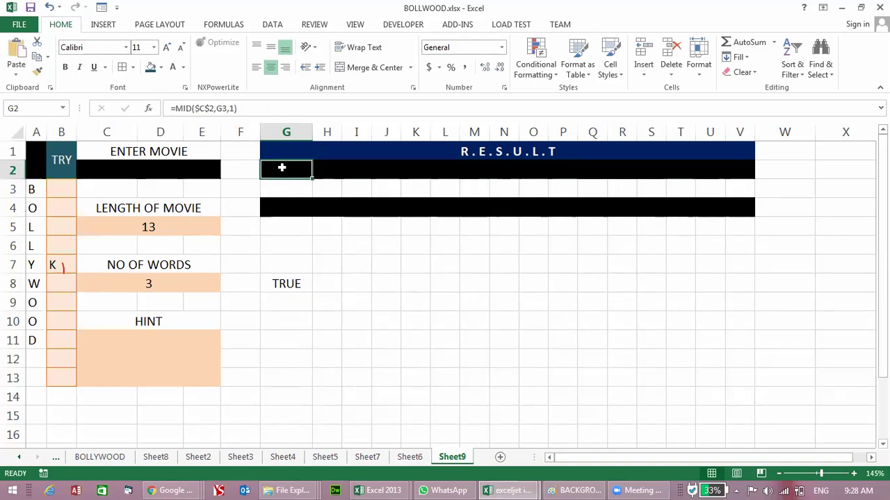
click(538, 64)
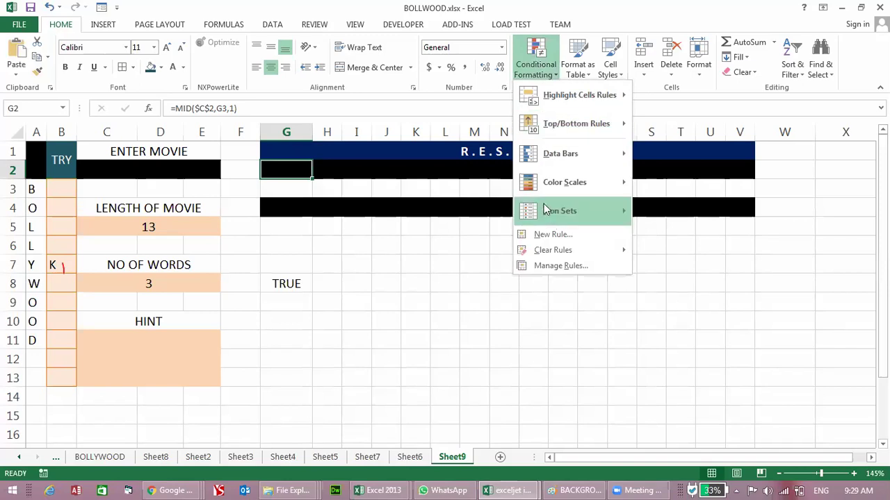
click(551, 236)
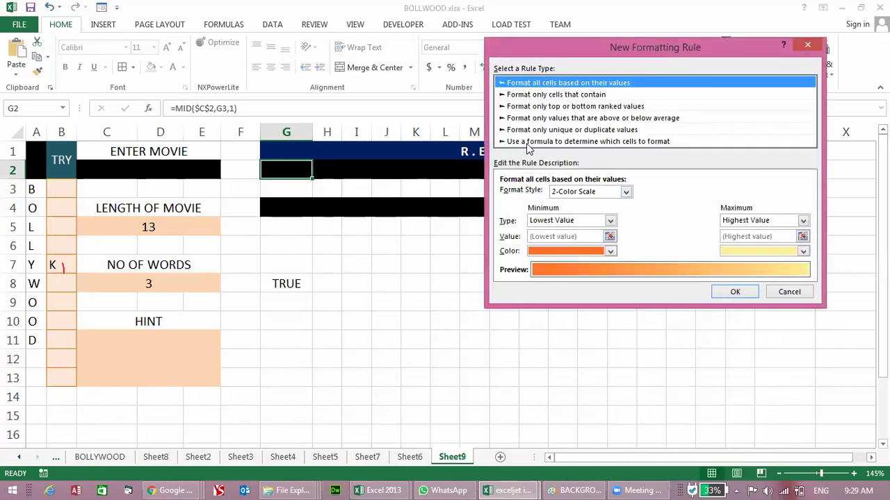
click(561, 143)
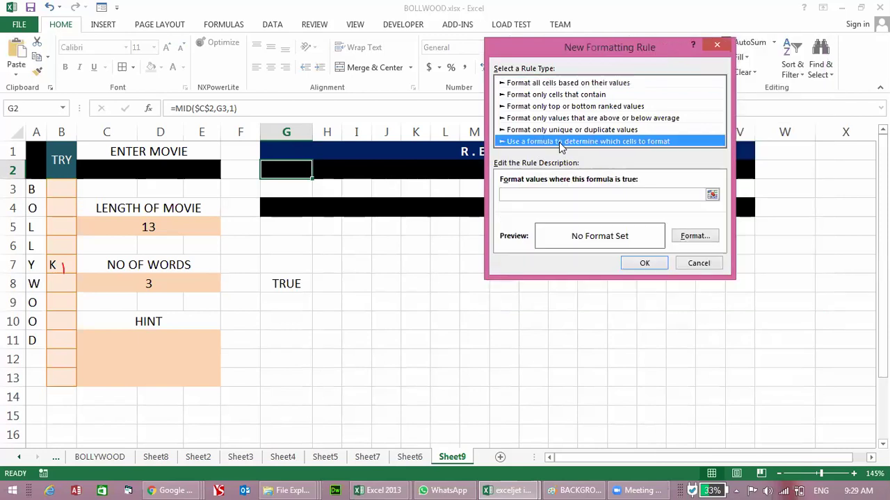
click(575, 193)
key(ctrl+v)
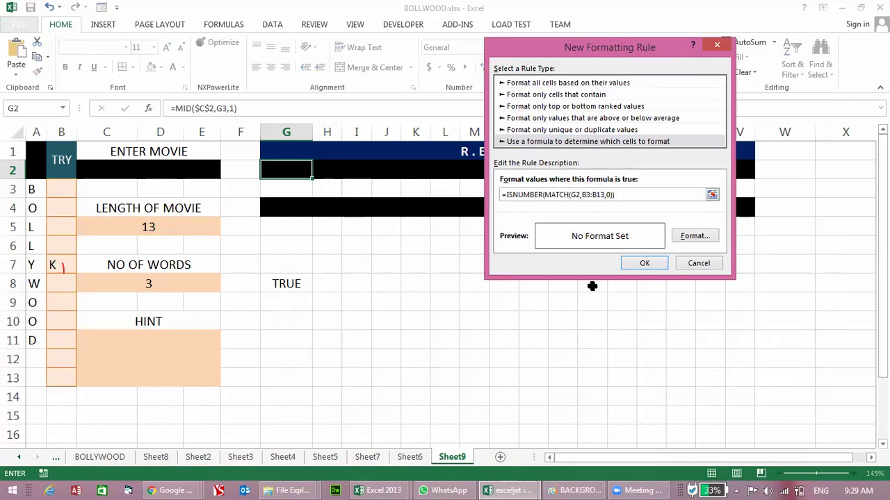
click(587, 194)
key(F4)
click(606, 195)
key(F4)
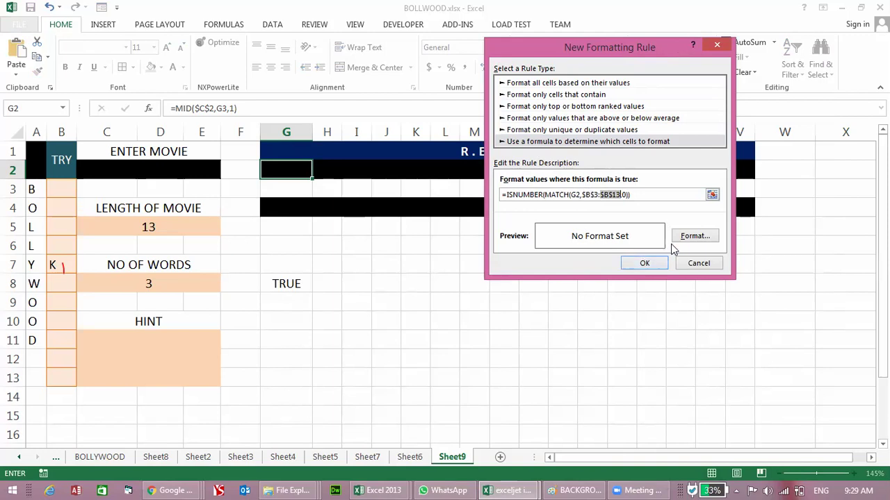
Step: Give the rule a No Color fill and save it
click(685, 238)
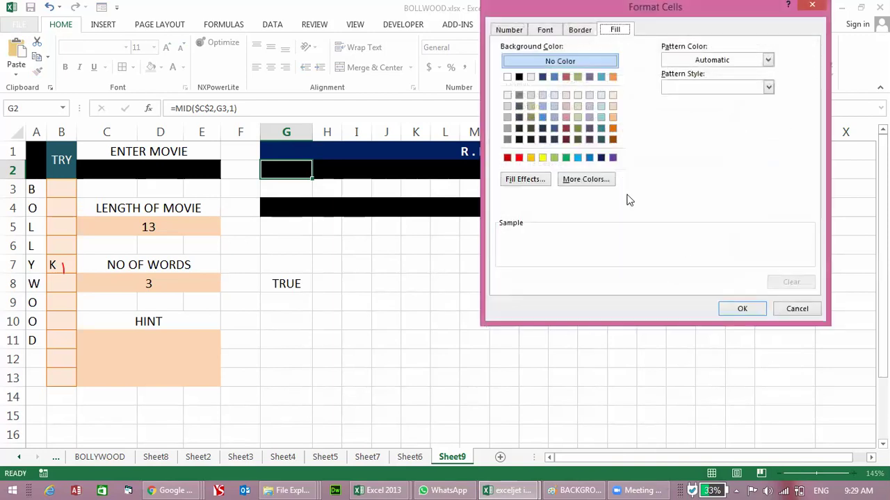
click(553, 62)
click(738, 313)
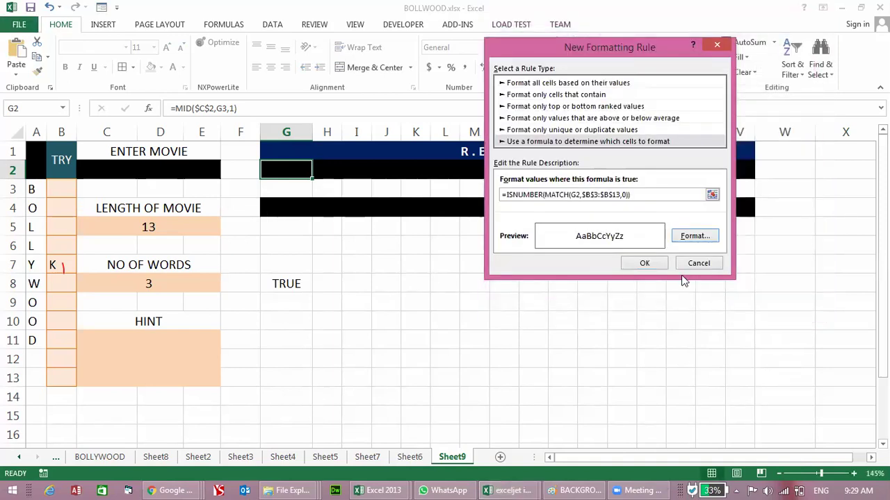
click(642, 263)
Step: Clear the K guess from B7 and check G8's result
click(603, 307)
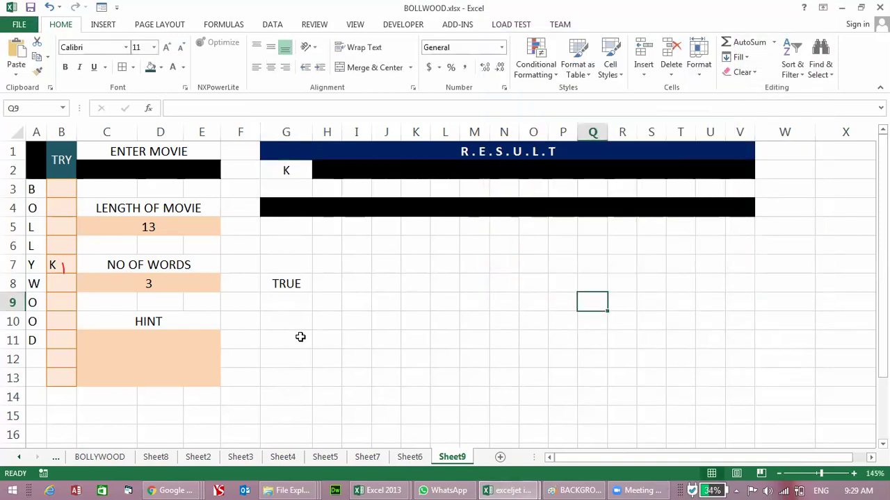
click(59, 278)
click(66, 264)
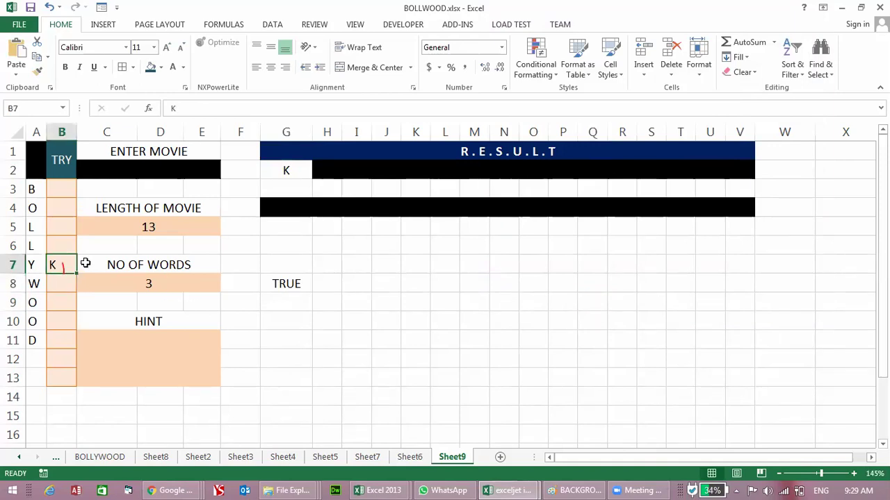
key(Delete)
key(Right)
key(Right)
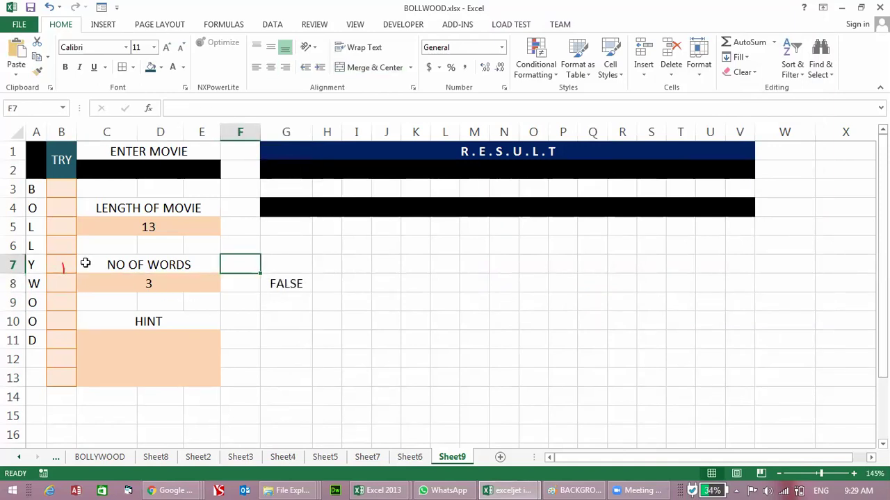
key(Down)
key(Right)
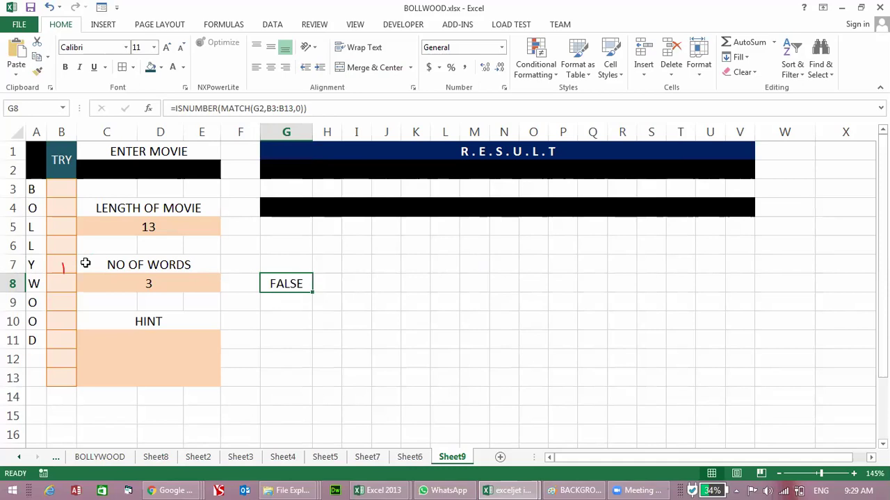
Step: Enter K as the guess in B4, then select G2
key(Left)
key(Home)
key(Right)
key(Up)
key(Up)
key(Up)
key(Up)
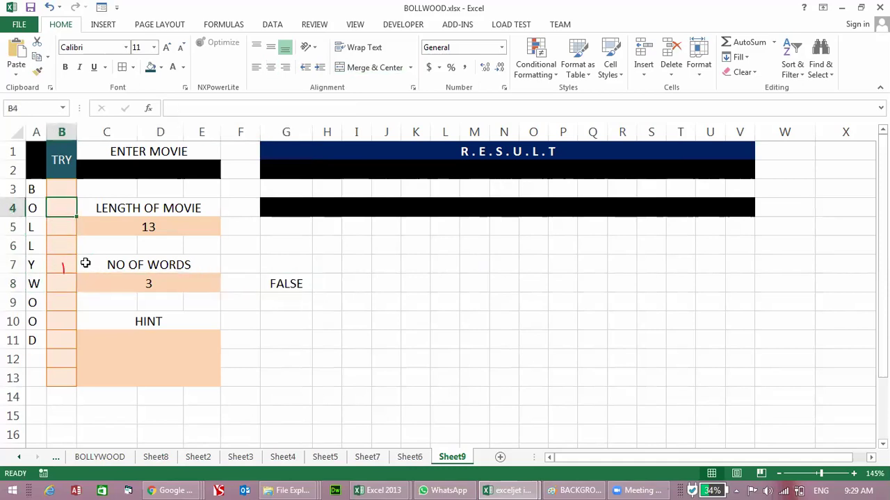
text(K)
key(Return)
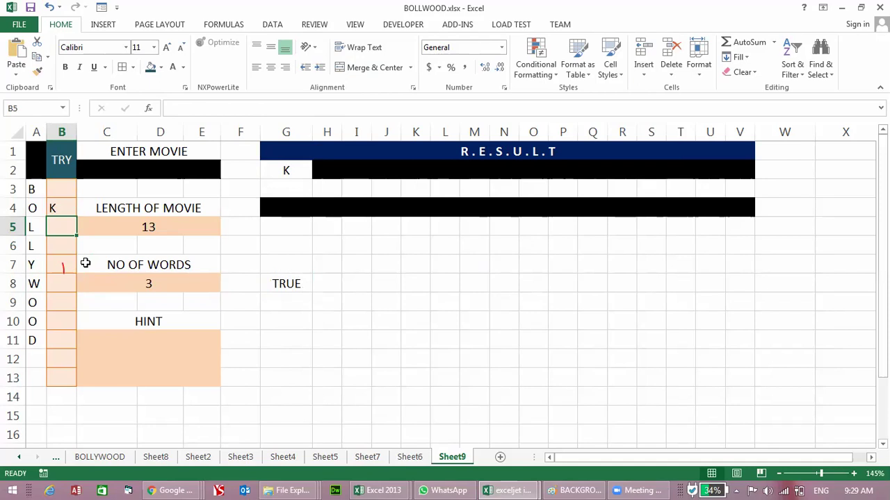
key(Up)
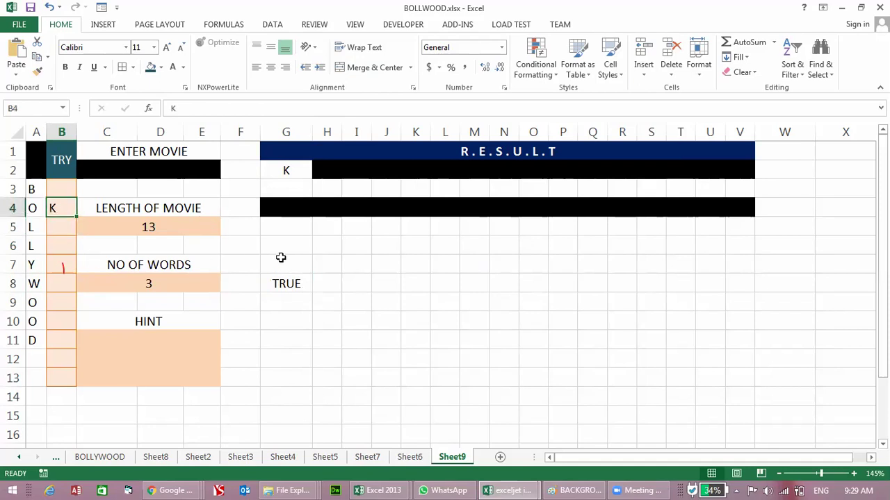
click(285, 170)
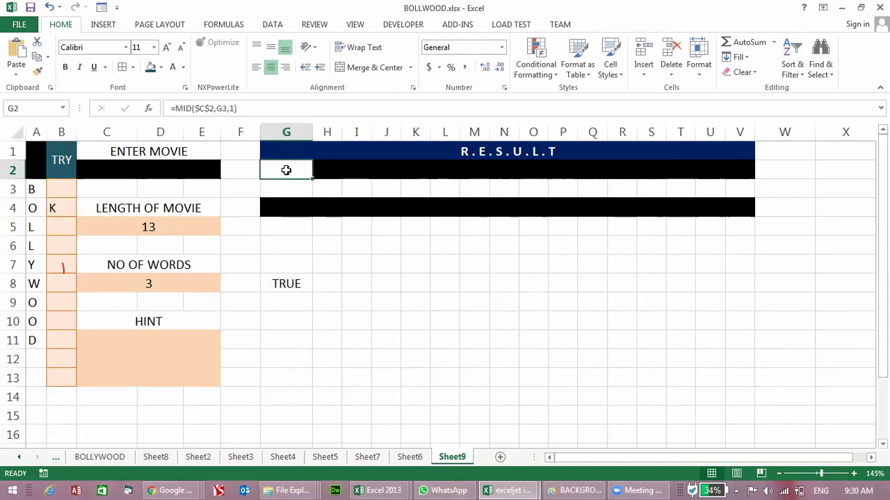
Step: Clear the existing conditional formatting rules from G2
click(535, 80)
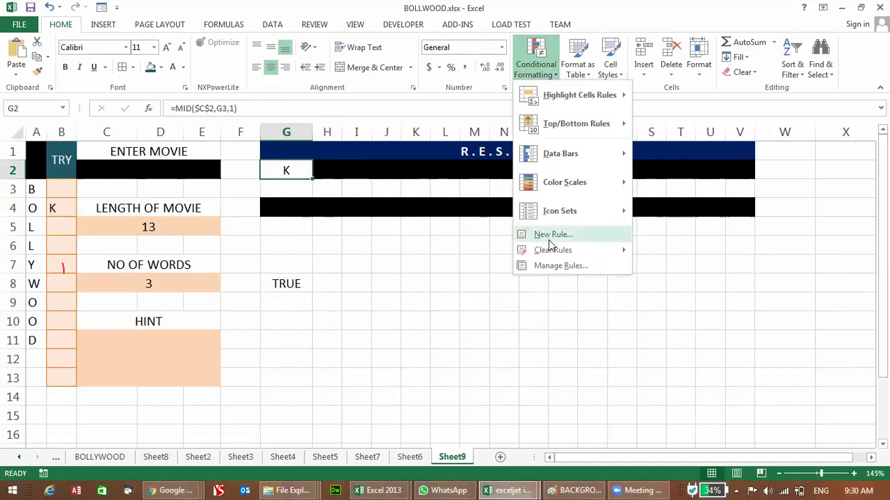
mouse_move(560, 251)
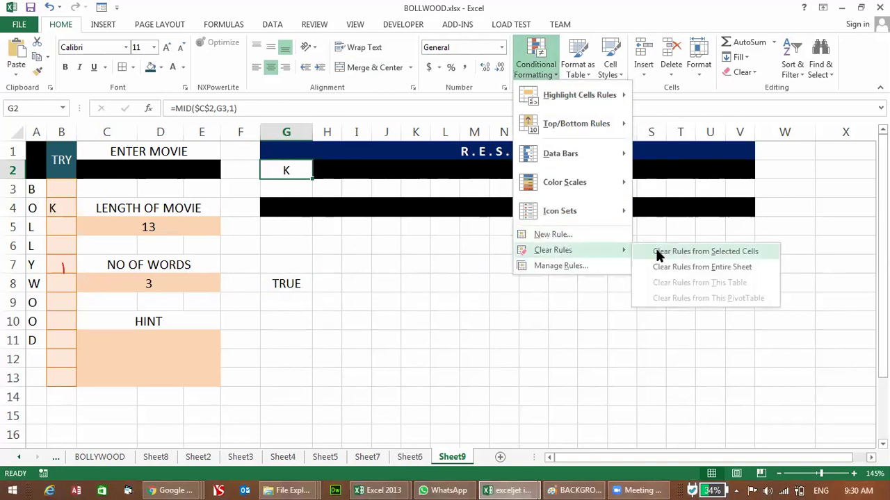
click(665, 254)
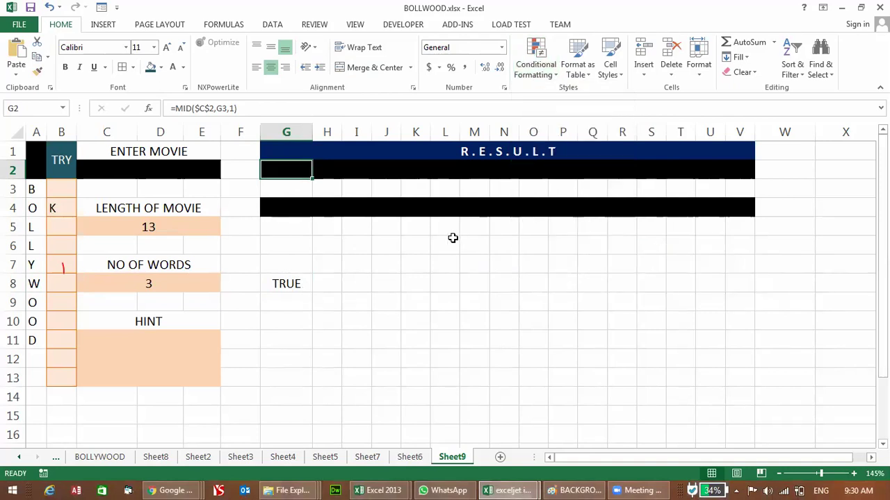
Step: Draft a new formula rule =ISNUMBER(MATCH(G2,$B$3:$B$13,0)) for G2
click(535, 66)
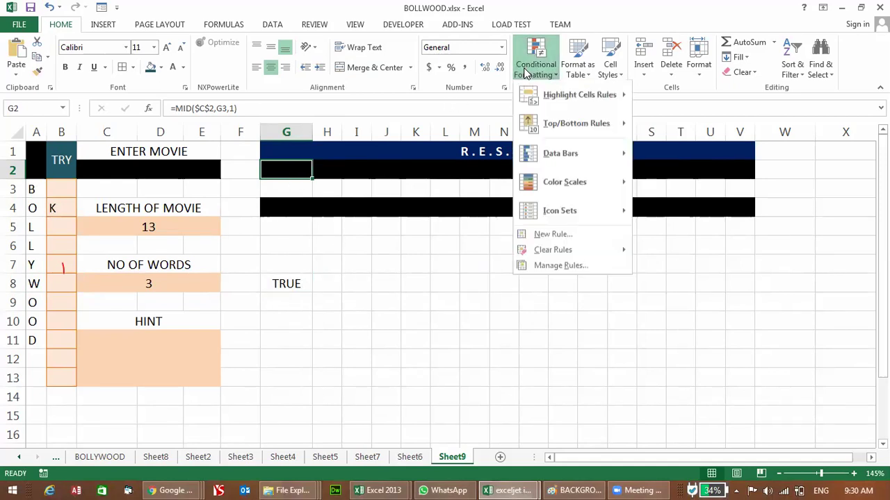
click(551, 236)
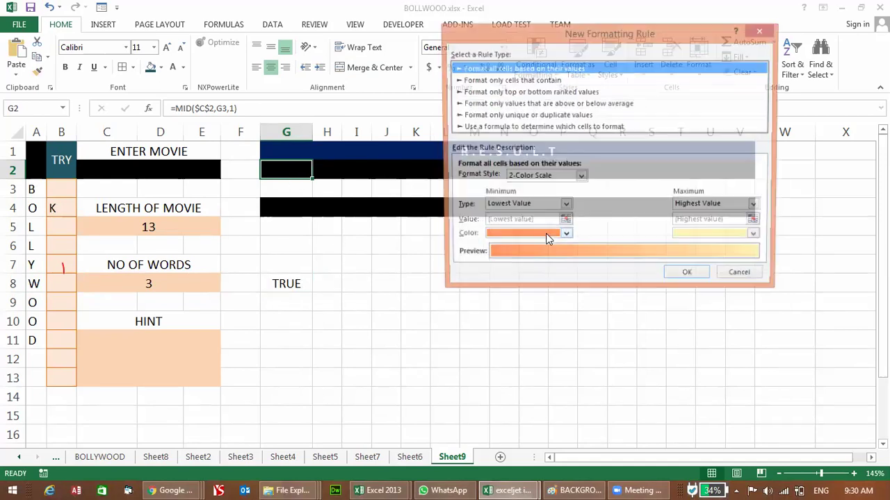
click(524, 128)
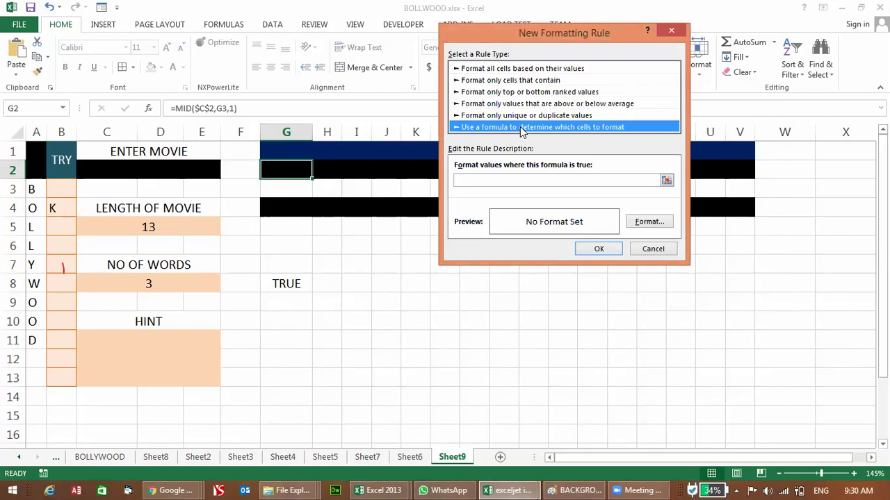
click(528, 180)
text(=ISNUMBER(MATCH(G2,B3:B13,0)))
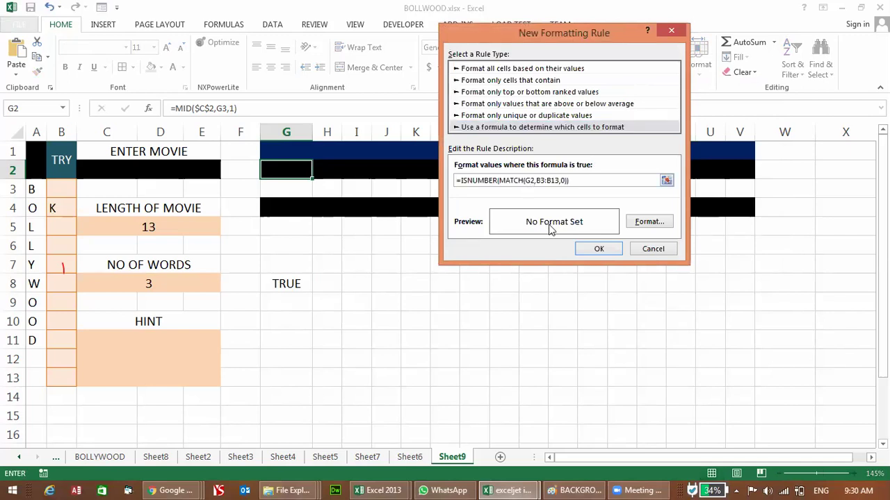
click(544, 180)
key(F4)
click(559, 182)
key(F4)
Step: Set the rule's fill to No Color and save it
click(641, 224)
click(523, 63)
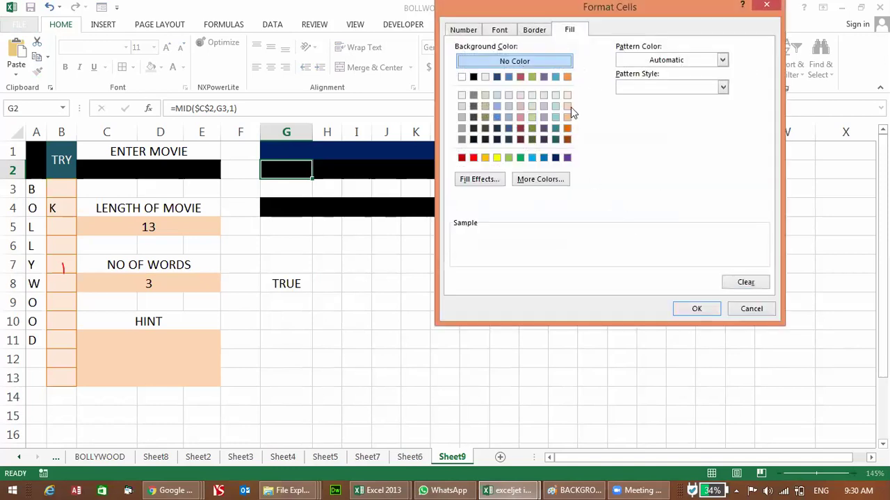
click(695, 309)
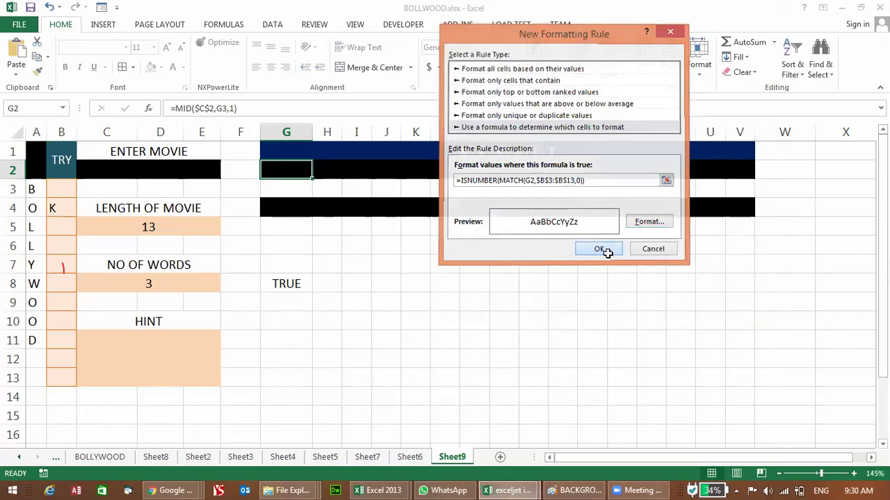
click(601, 249)
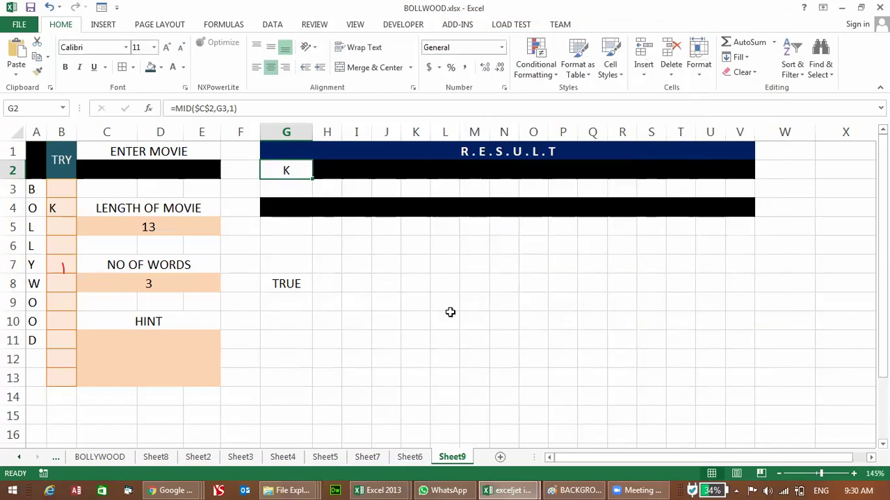
Step: Check G8, then move the K guess from B4 to B5
click(274, 286)
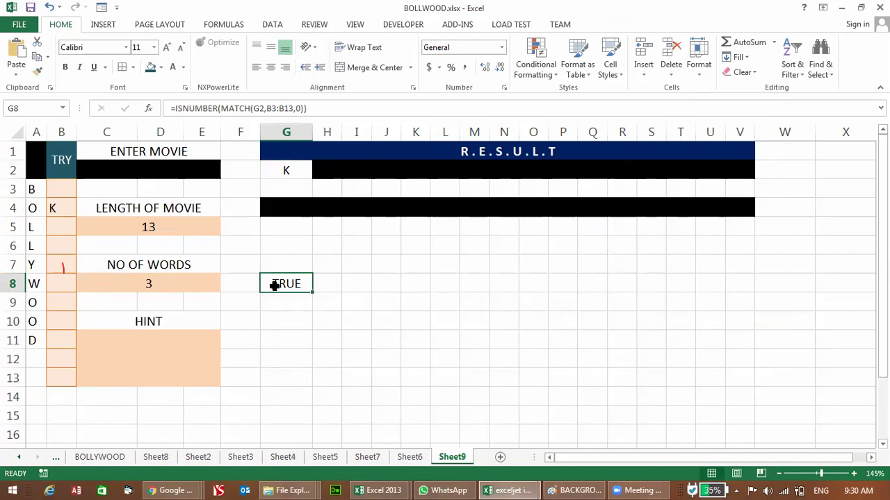
click(48, 206)
key(Delete)
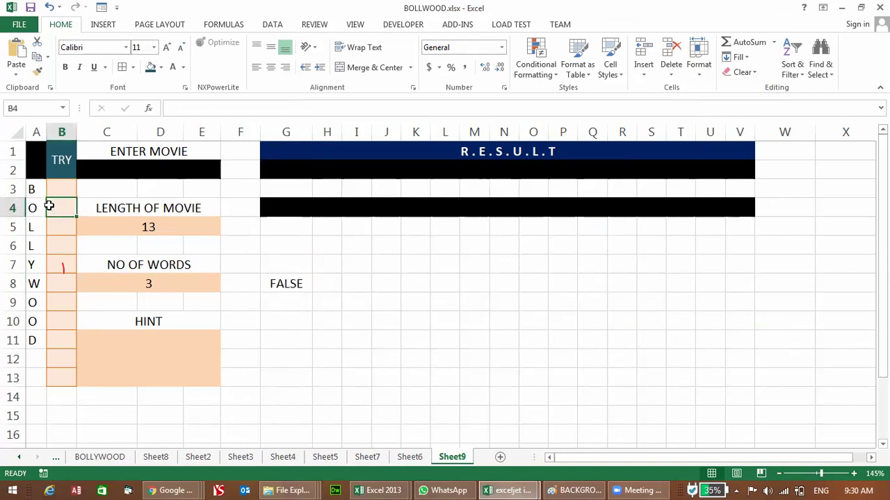
key(Down)
key(Down)
key(Down)
key(Down)
text(K)
key(Return)
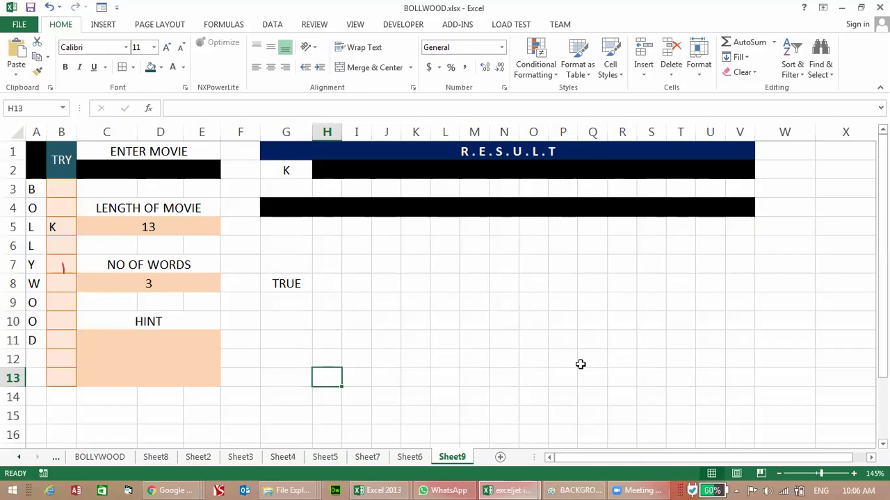
Step: Type an OR label in H13 and =OR(5>5,1<5) below it in H14
text(OR)
key(Return)
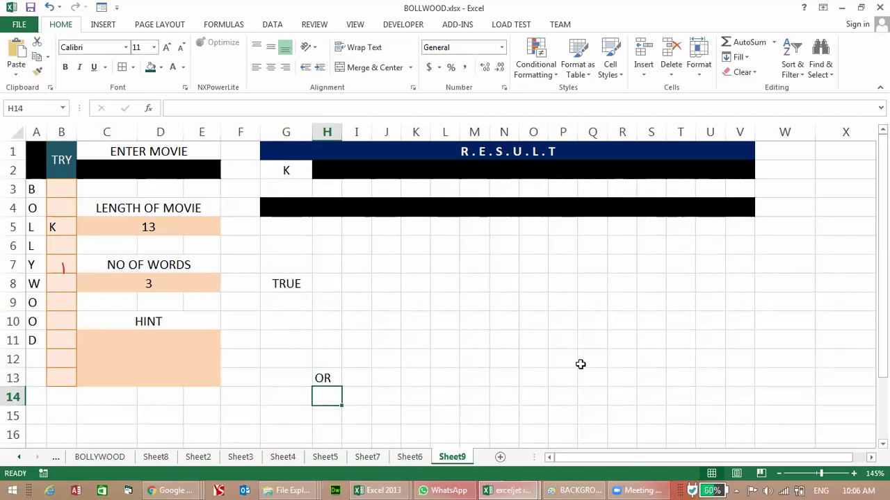
text(=)
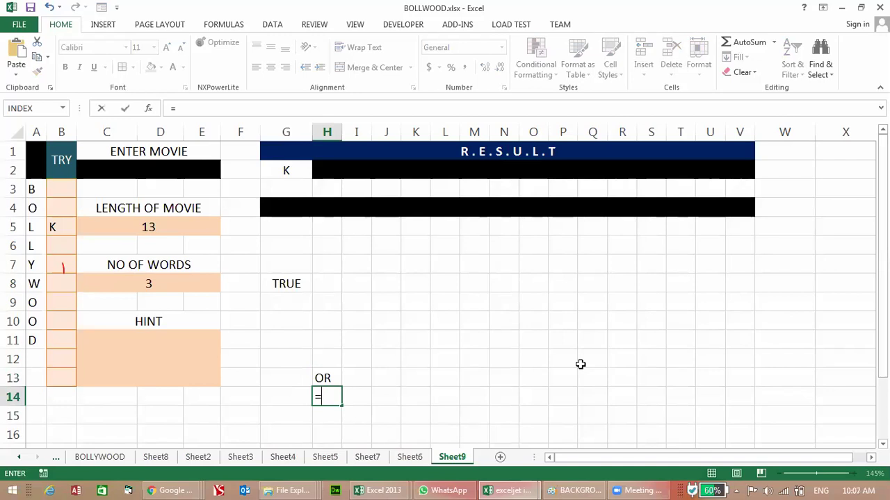
text(OR)
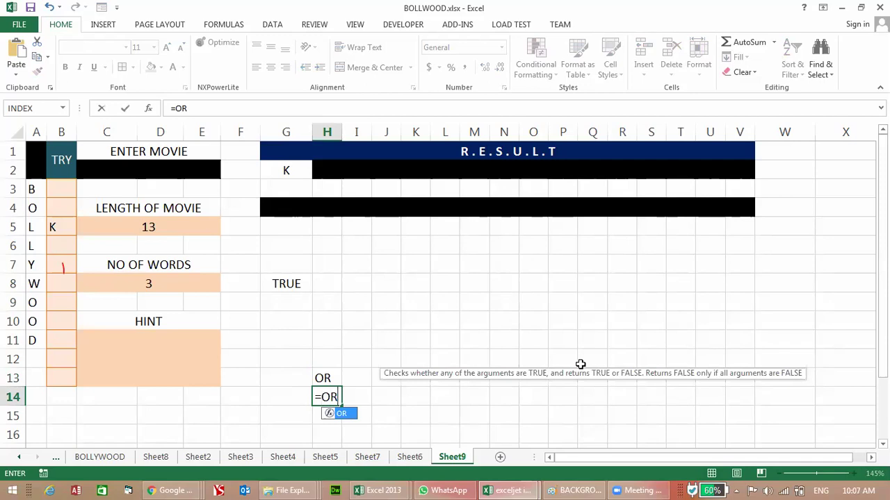
text((5)
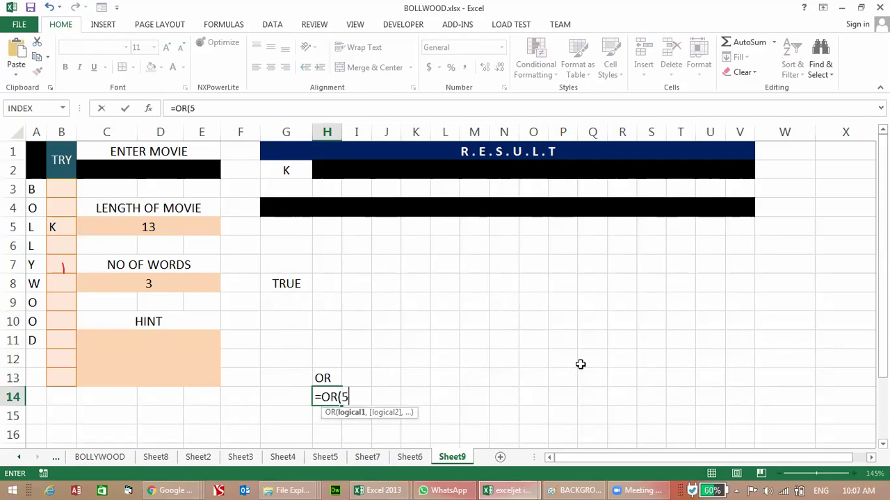
text(>5,)
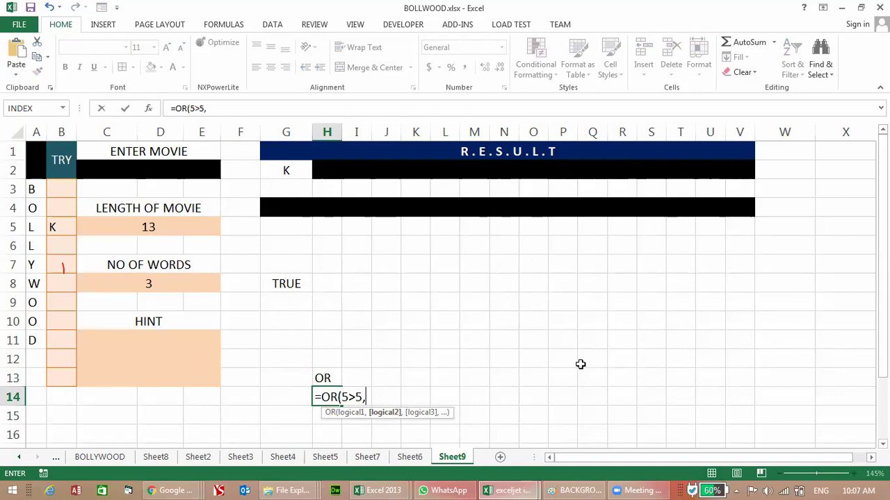
text(1<5))
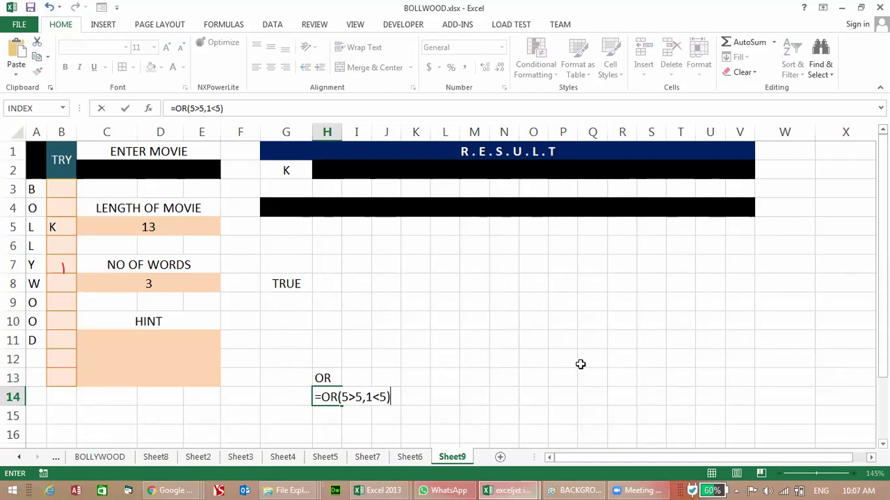
key(Return)
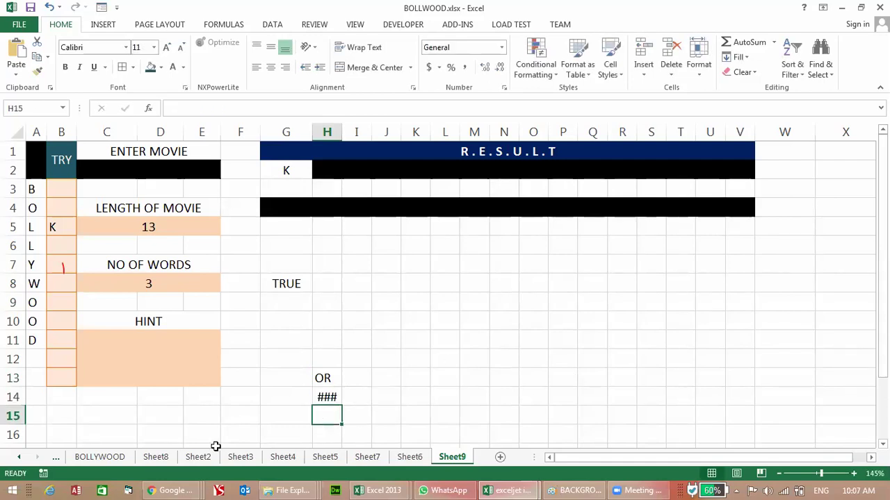
Step: Widen column H to show TRUE, then clear H13:H14
click(317, 398)
drag(341, 132, 364, 132)
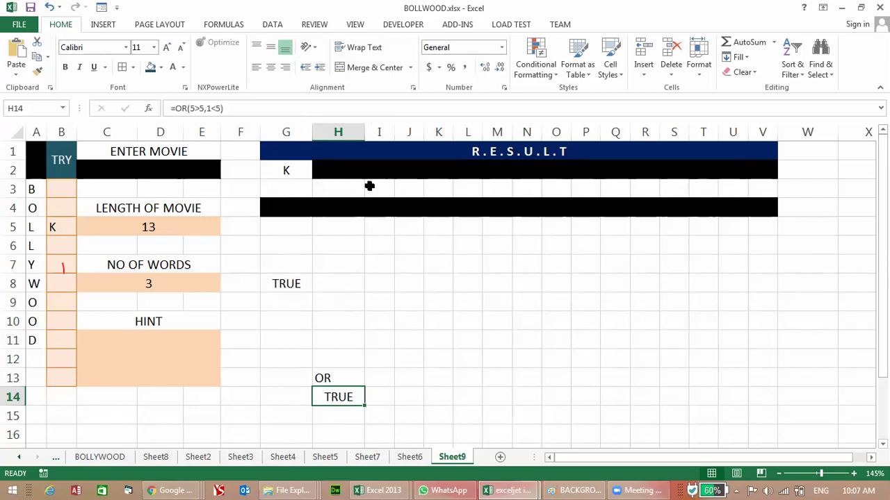
key(Up)
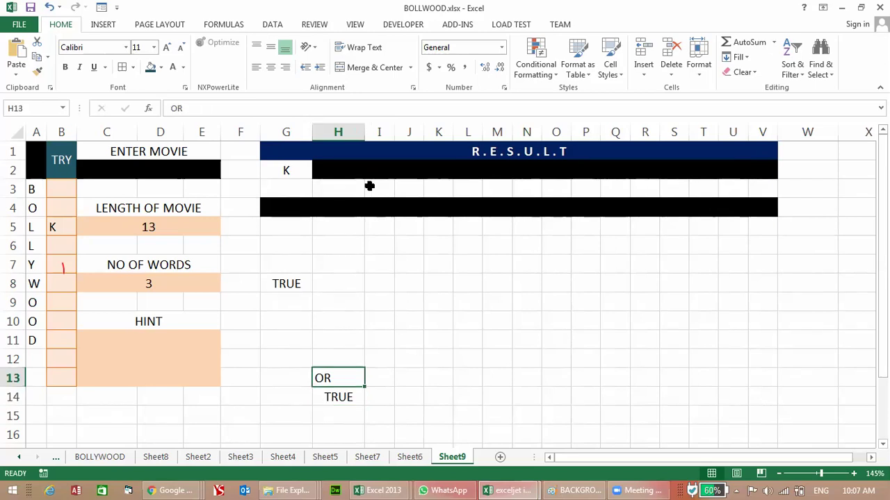
key(shift+Down)
key(Delete)
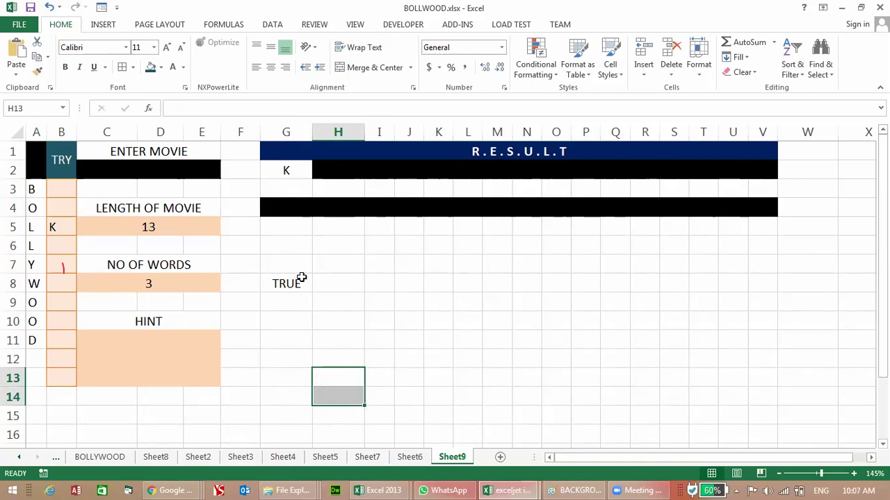
Step: Rewrite G8 as =OR(ISNUMBER(MATCH(G2,$B$3:$B$13,0)),G2="") and reopen it for review
click(298, 281)
key(F2)
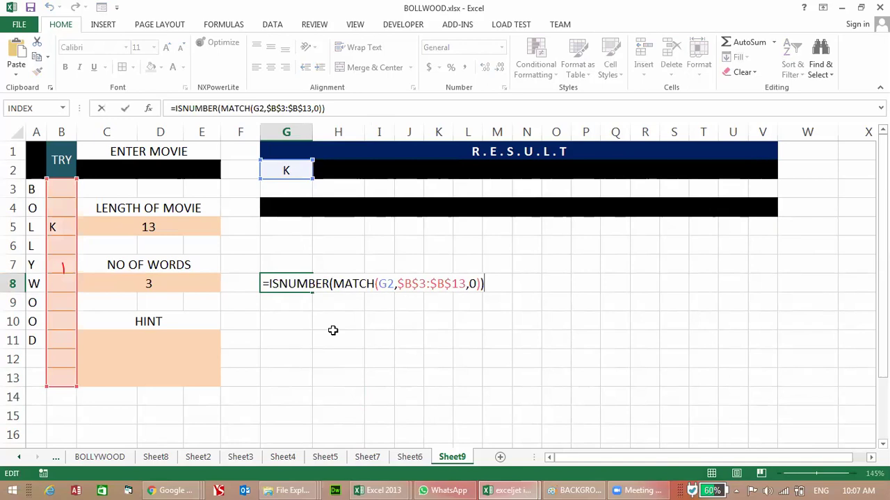
click(269, 284)
text(I)
key(BackSpace)
text(OR()
click(509, 285)
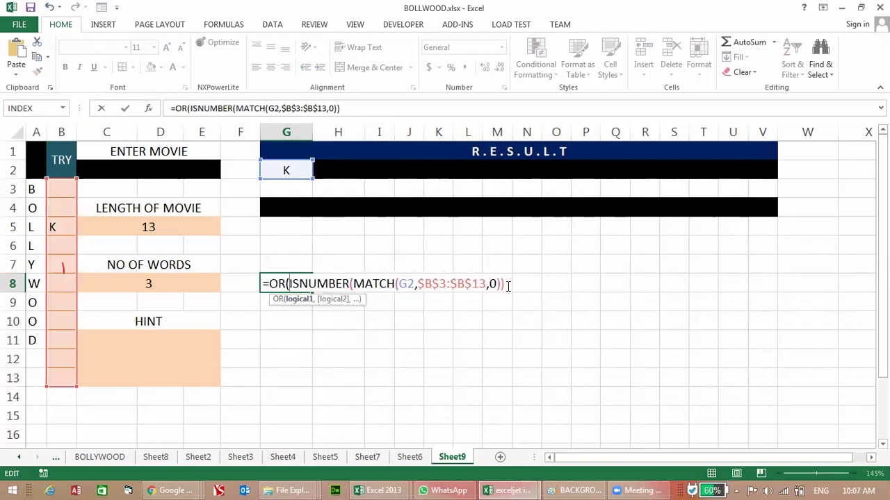
text(,)
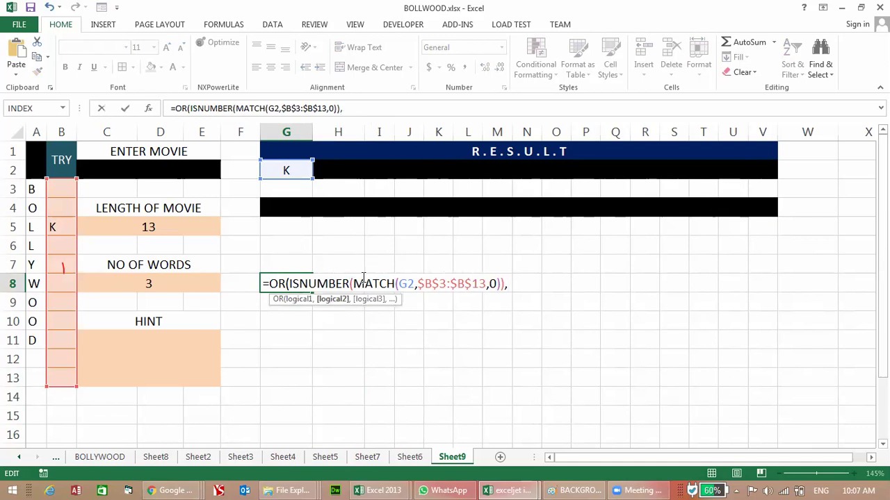
click(294, 168)
text(=""))
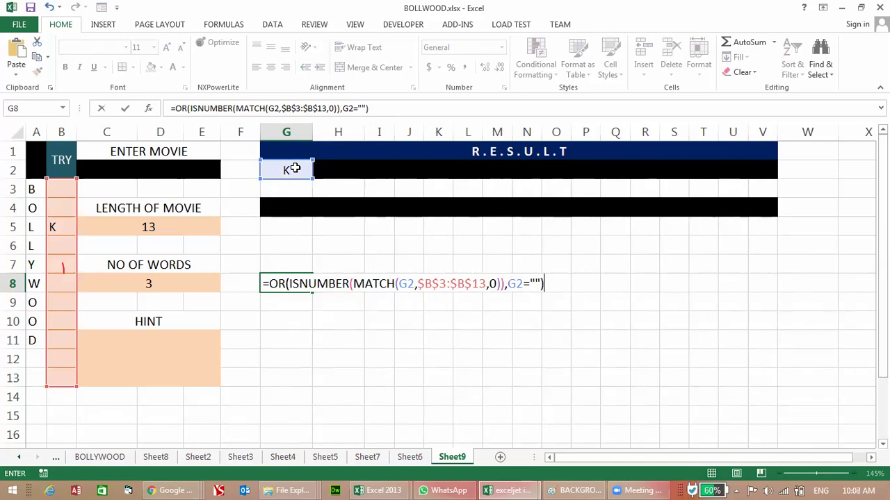
key(Return)
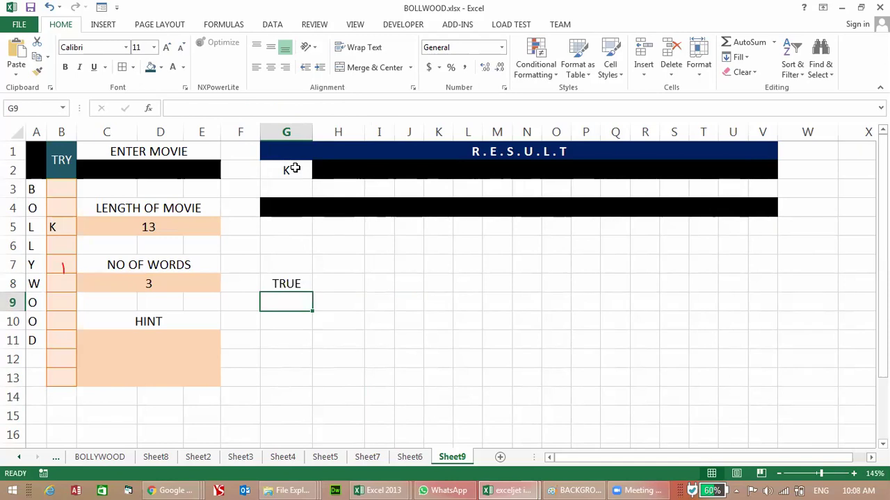
key(Up)
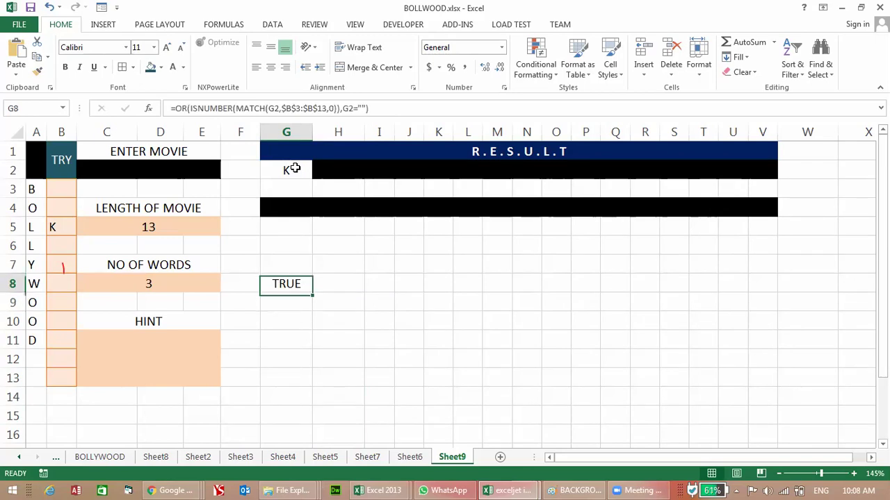
key(F2)
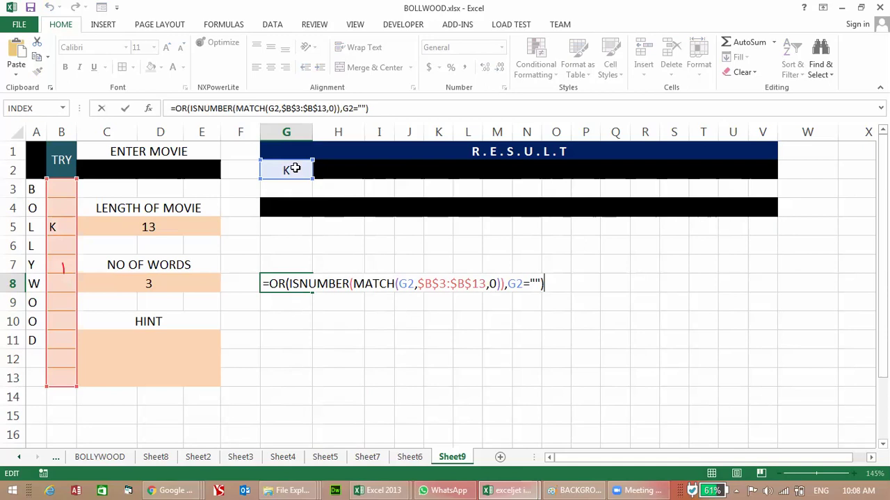
Step: Change G2's conditional-formatting rule to =OR(ISNUMBER(MATCH(G2,$B$3:$B$13,0)),G2="") and select C2
key(Return)
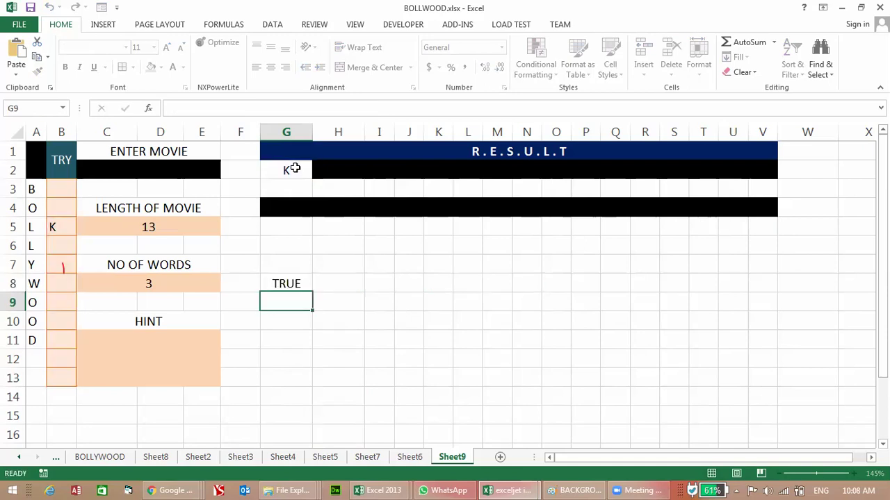
click(294, 169)
click(535, 70)
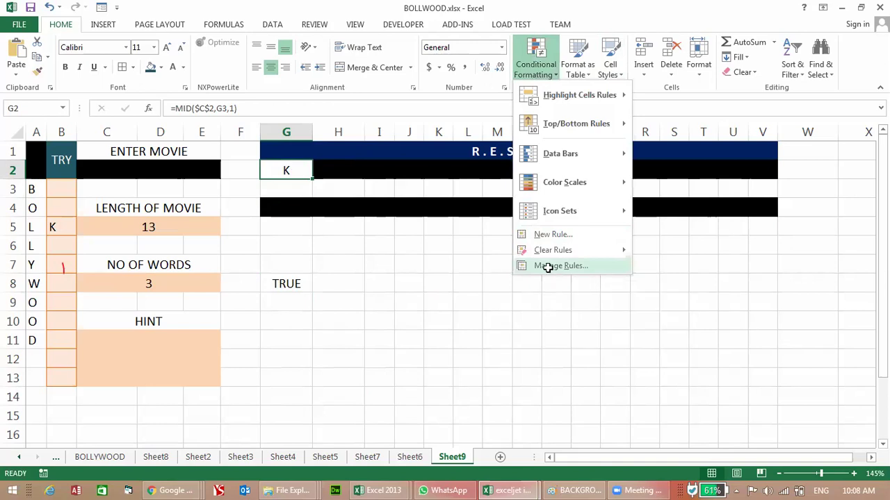
click(547, 269)
double_click(414, 122)
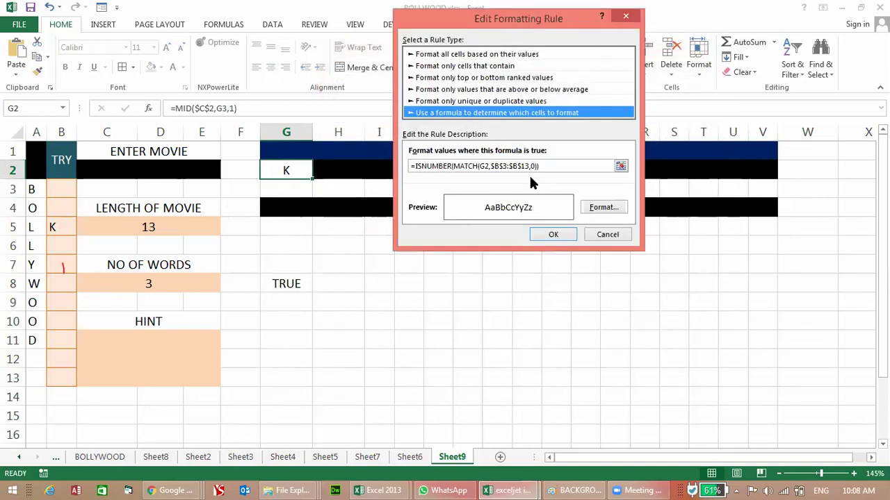
drag(545, 166, 410, 167)
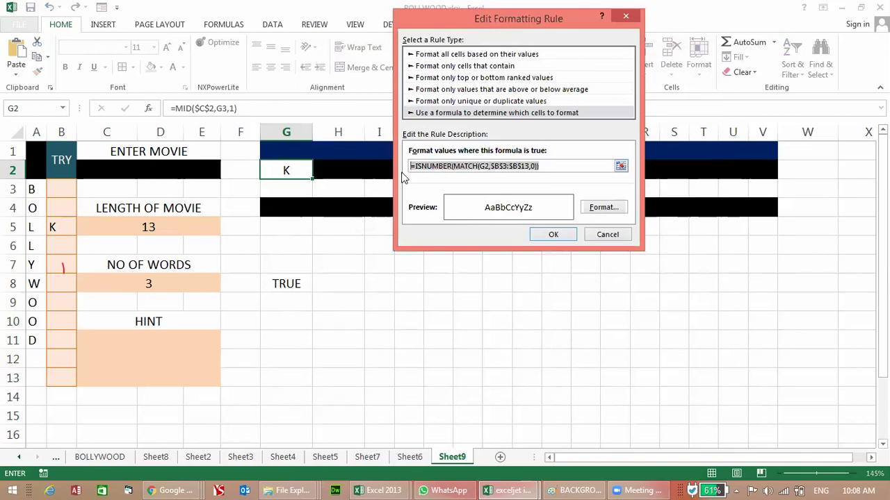
text(=OR(ISNUMBER(MATCH(G2,$B$3:$B$13,0)),G2=""))
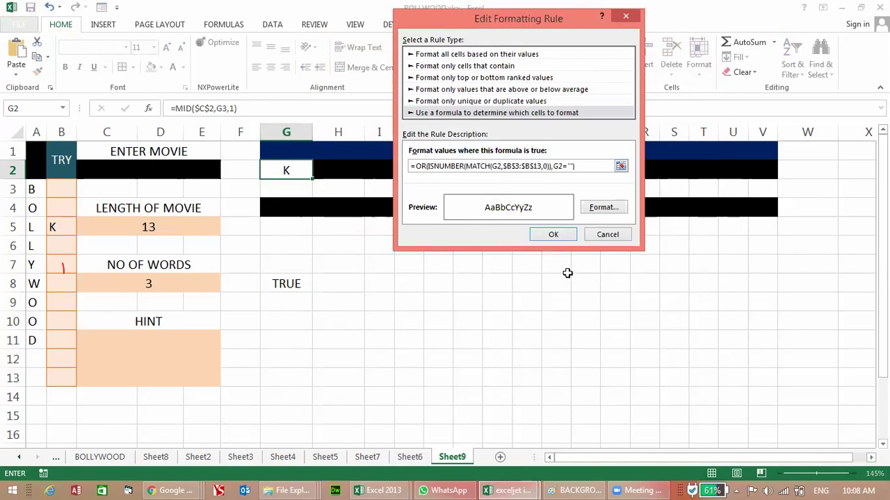
click(553, 235)
click(669, 217)
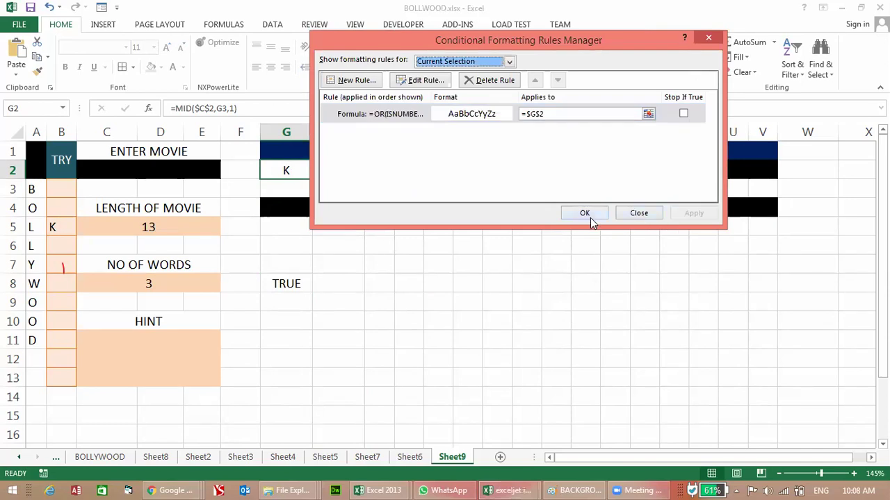
click(590, 217)
click(103, 169)
Step: Clear C2, then re-enter the three-word, 13-letter movie title so G2 shows the guessed K
key(Delete)
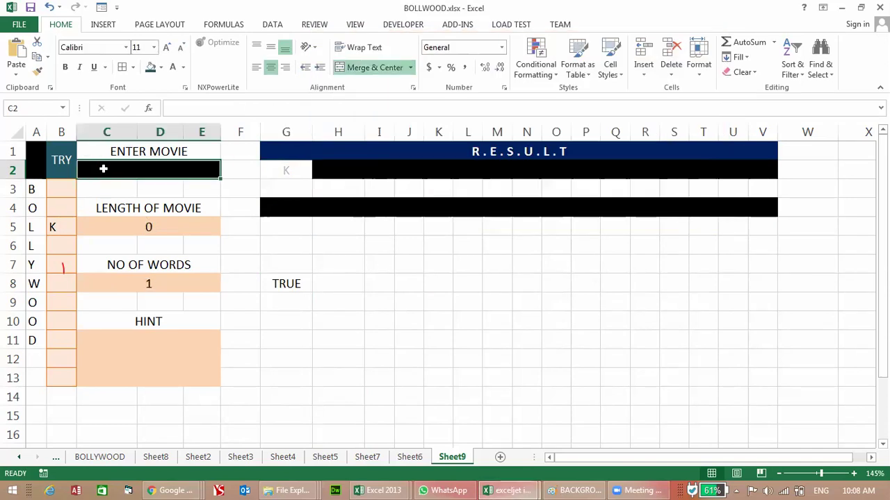
key(Return)
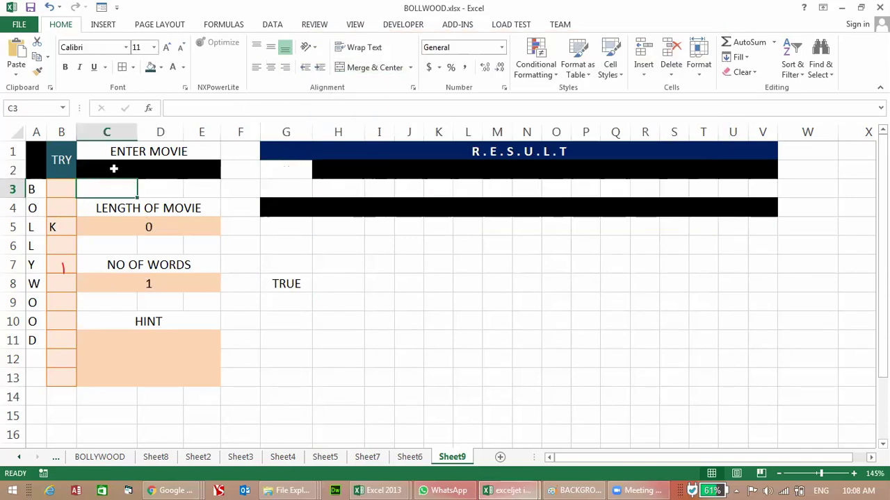
click(113, 169)
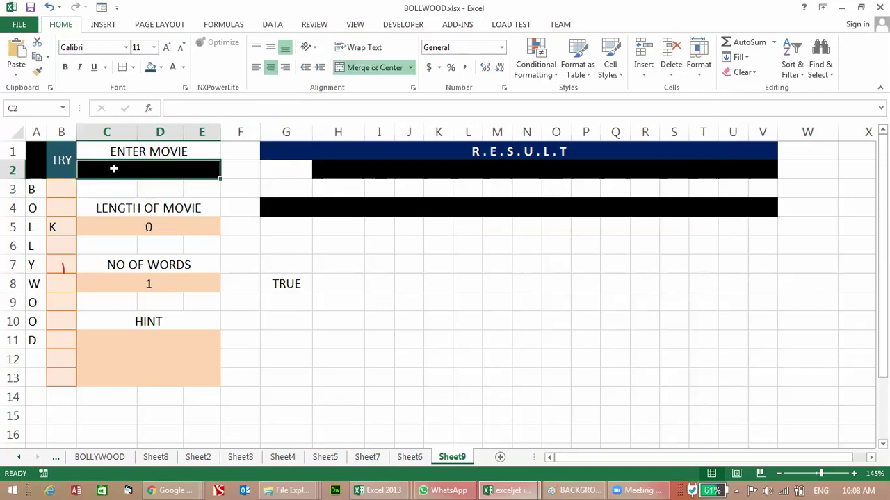
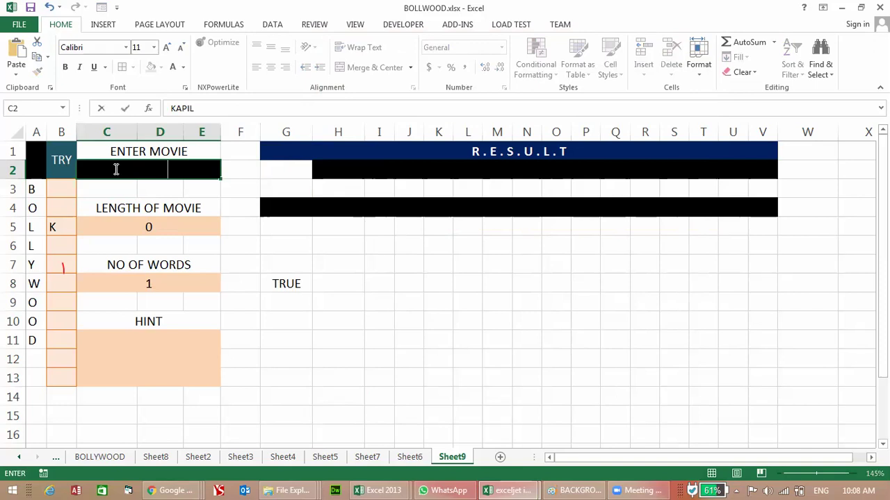
key(Return)
Step: Check G2's formula and display G8's formula with its cell references
click(275, 281)
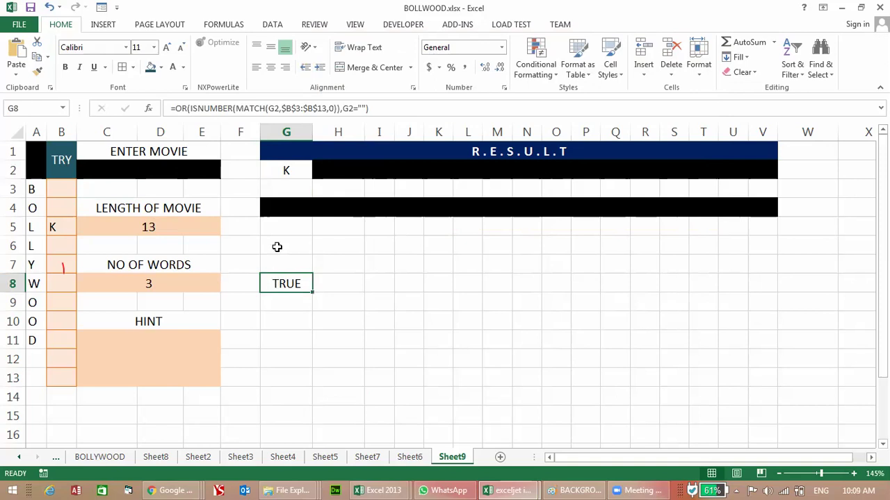
click(304, 170)
click(288, 284)
key(F2)
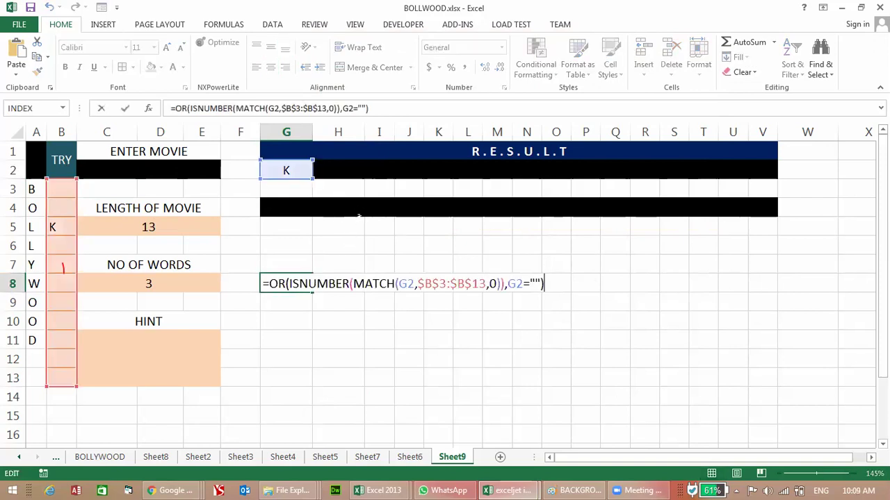